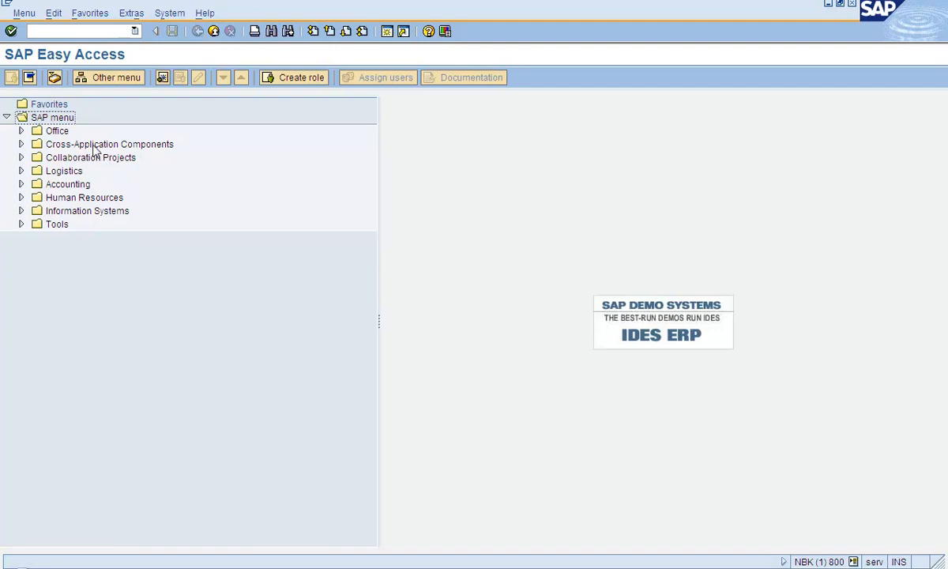
Expand the Tools folder in the SAP menu tree.
{"action": "left_click", "coordinate": [49, 120]}
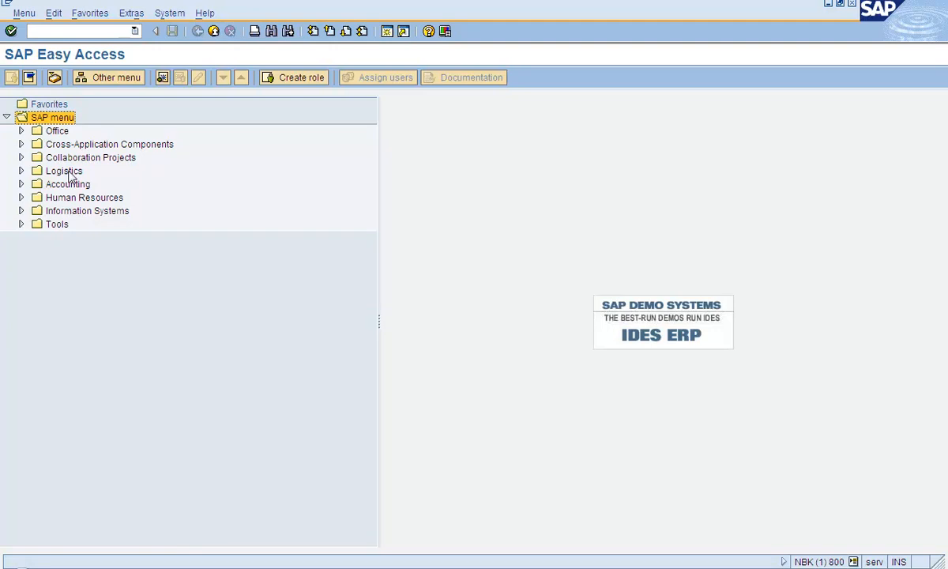
{"action": "left_click", "coordinate": [85, 32]}
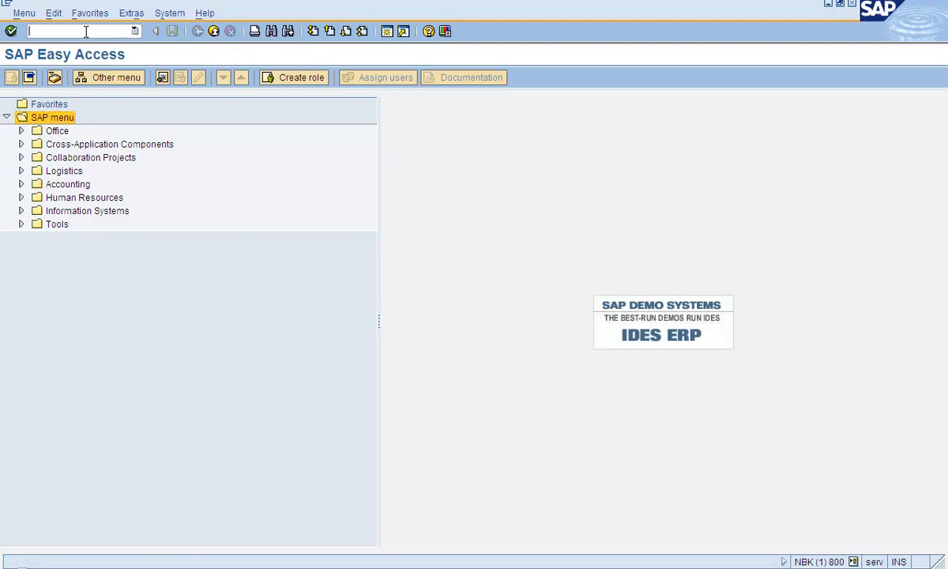
{"action": "left_click", "coordinate": [21, 224]}
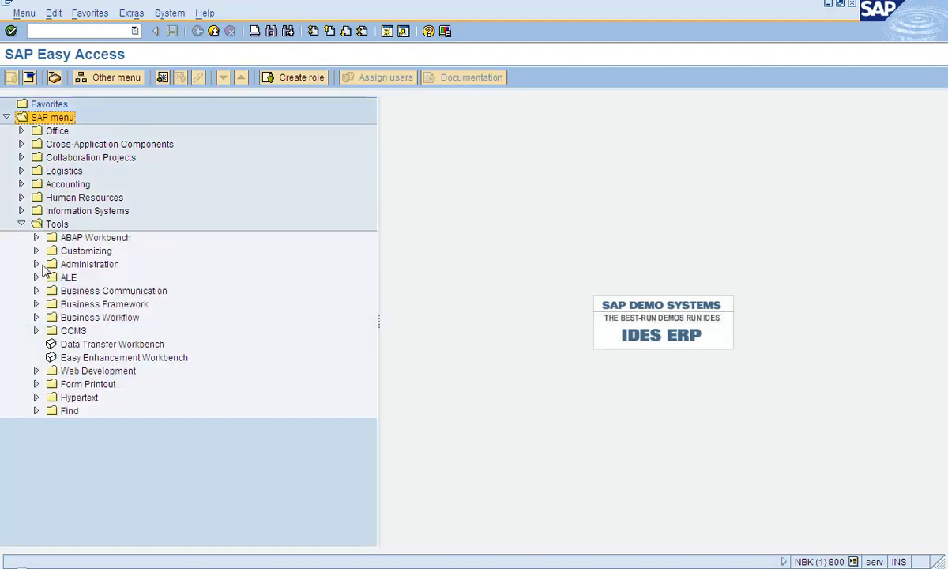
Open the User Maintenance initial screen by its transaction code and return to SAP Easy Access.
{"action": "left_click", "coordinate": [54, 30]}
{"action": "type", "text": "se38"}
{"action": "key", "text": "Return"}
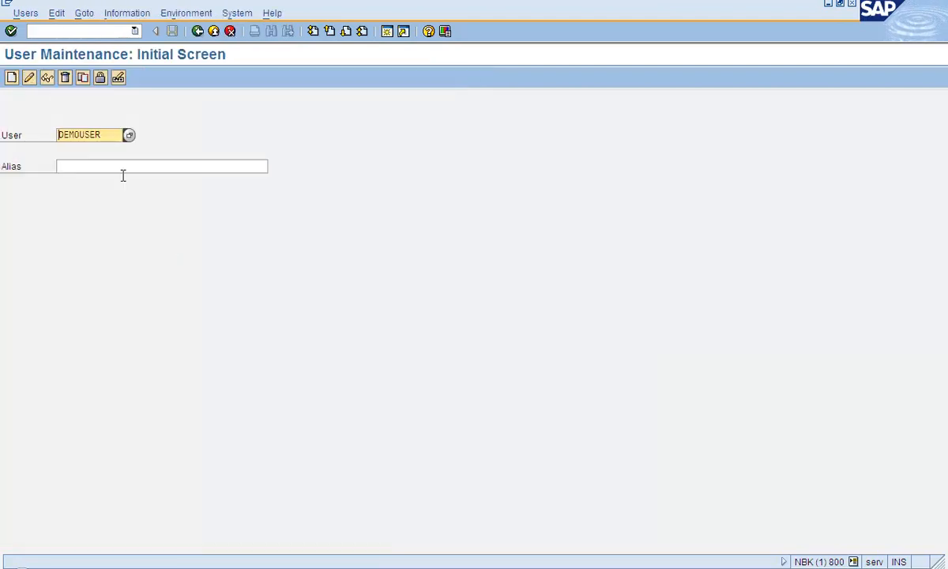
{"action": "left_click", "coordinate": [197, 32]}
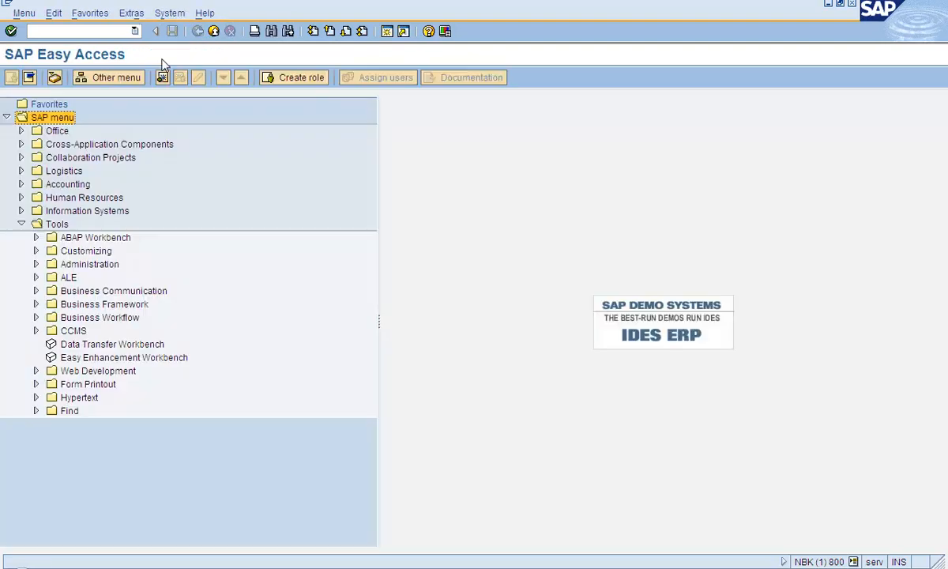
Open the Users transaction from the Administration > User Maintenance folder of the tree, and go back to SAP Easy Access.
{"action": "left_click", "coordinate": [35, 264]}
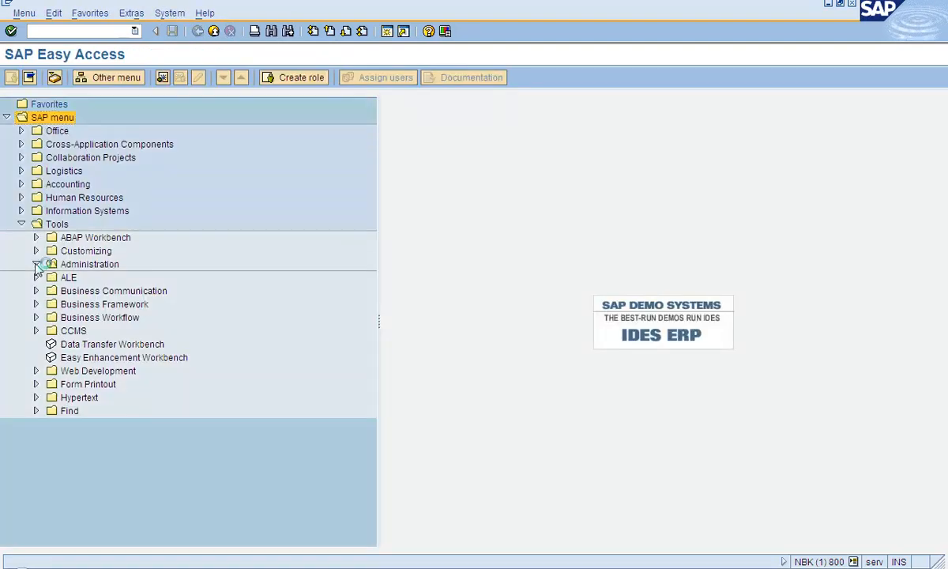
{"action": "left_click", "coordinate": [51, 304]}
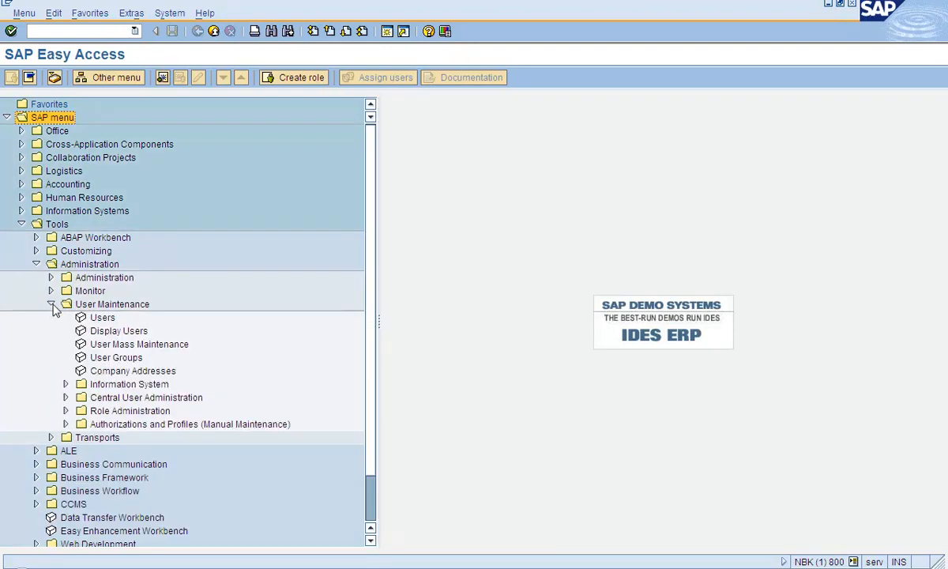
{"action": "left_click", "coordinate": [101, 319]}
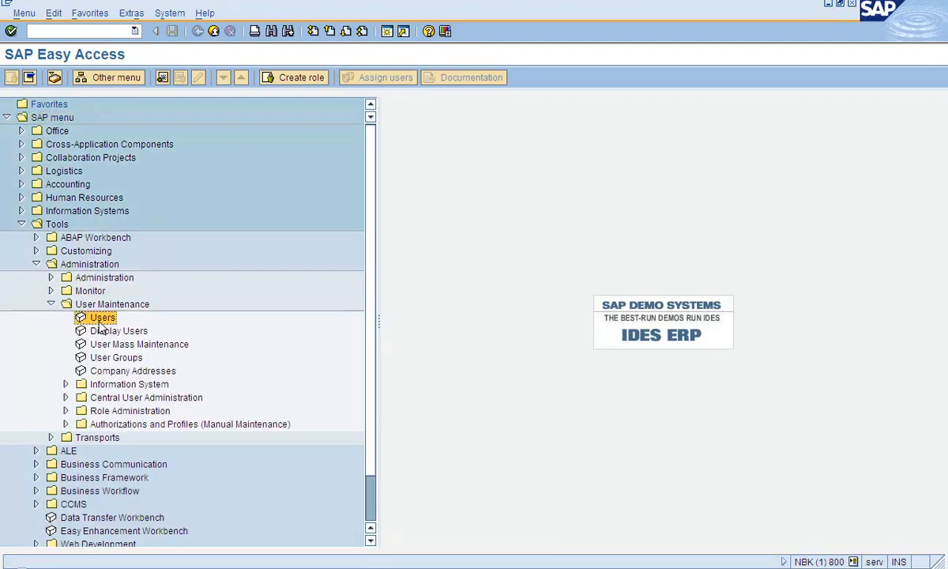
{"action": "double_click", "coordinate": [100, 319]}
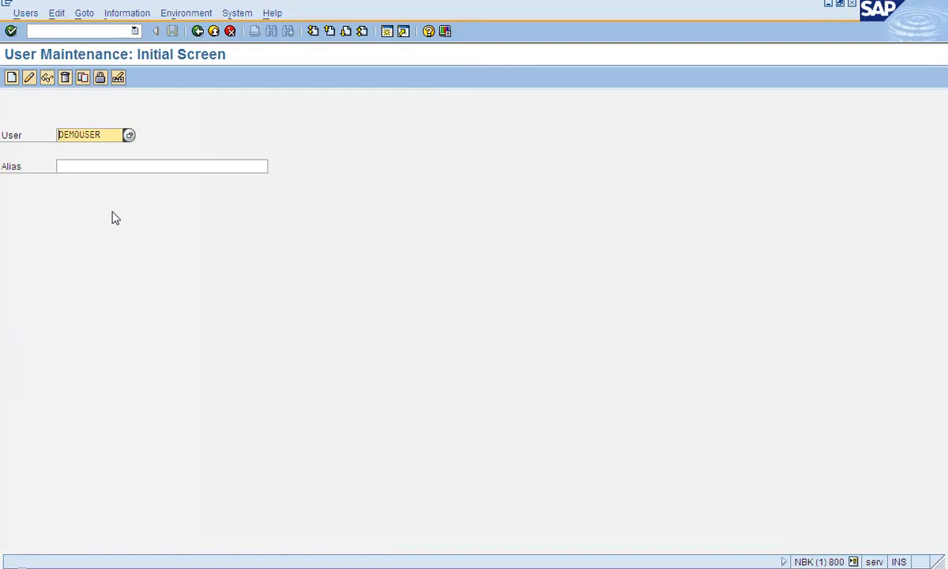
{"action": "left_click", "coordinate": [198, 36]}
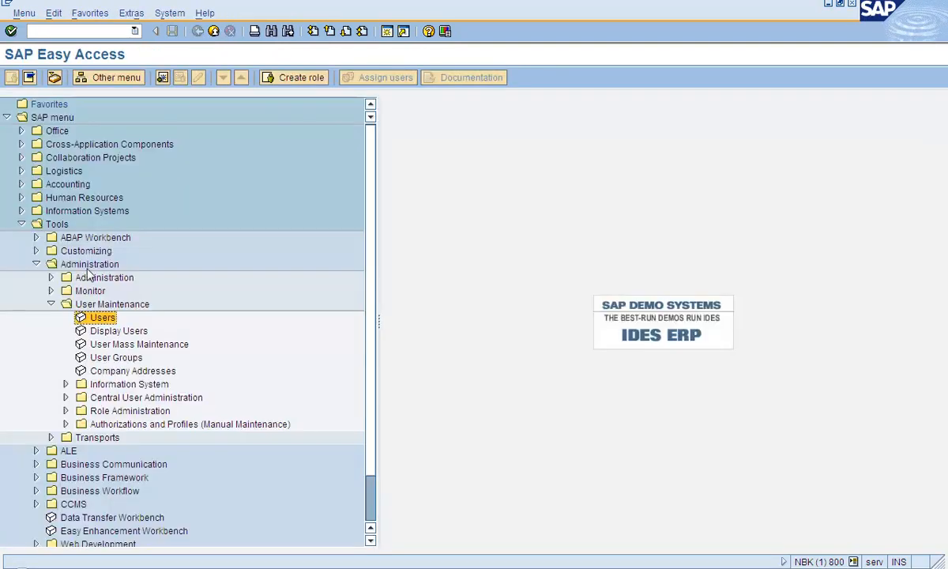
Collapse the User Maintenance, Administration and Tools folders in the SAP menu tree.
{"action": "left_click", "coordinate": [51, 305]}
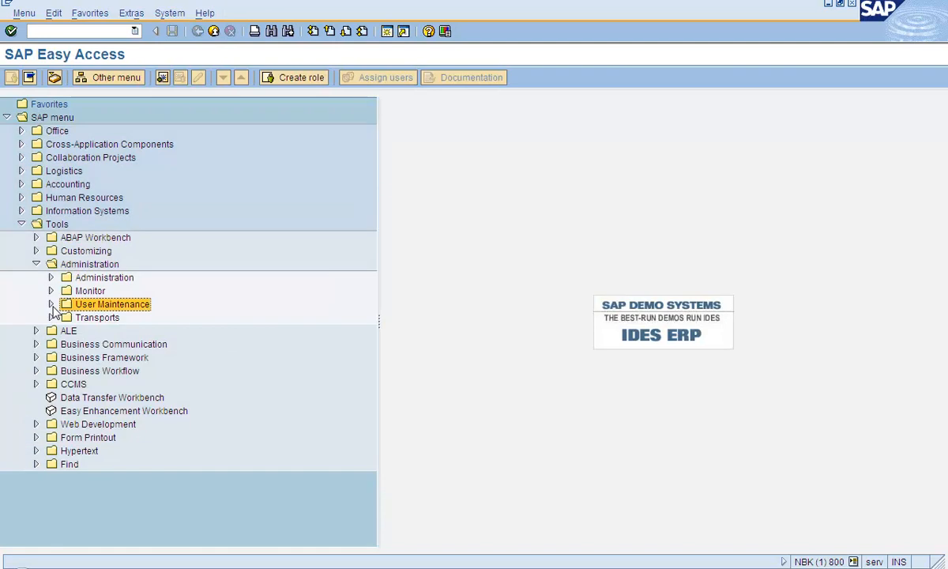
{"action": "left_click", "coordinate": [36, 264]}
{"action": "left_click", "coordinate": [22, 224]}
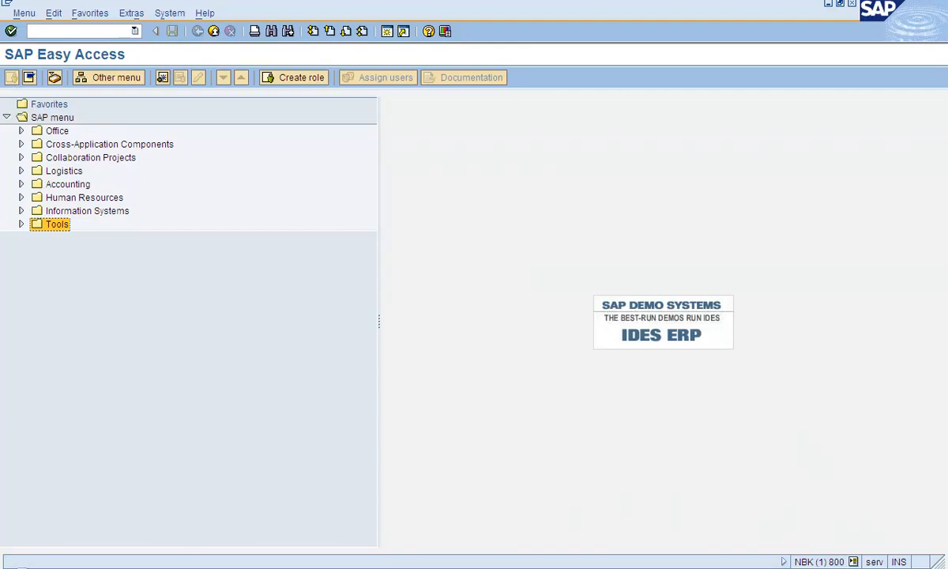
Display the session's system information, such as client, user and transaction, and close the list.
{"action": "left_click", "coordinate": [857, 558]}
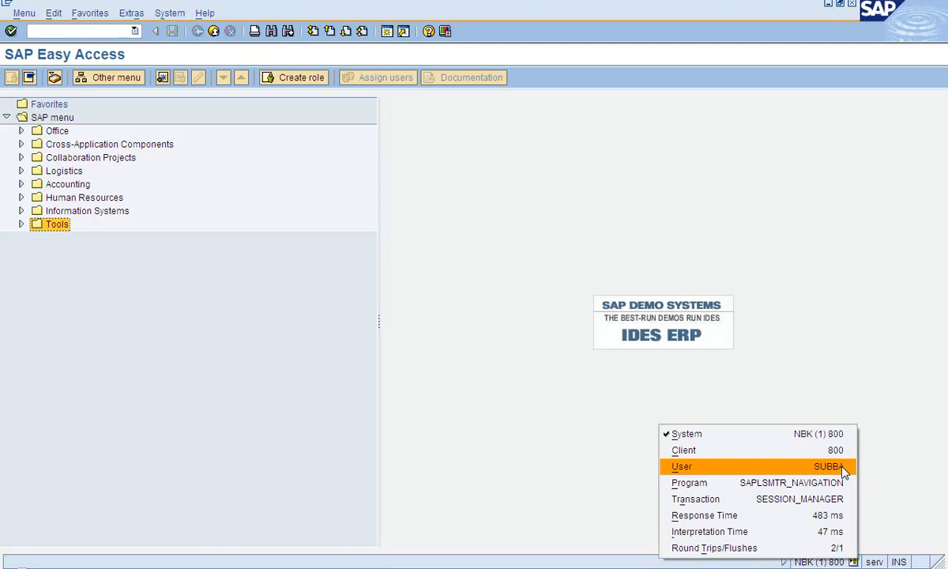
{"action": "left_click", "coordinate": [646, 183]}
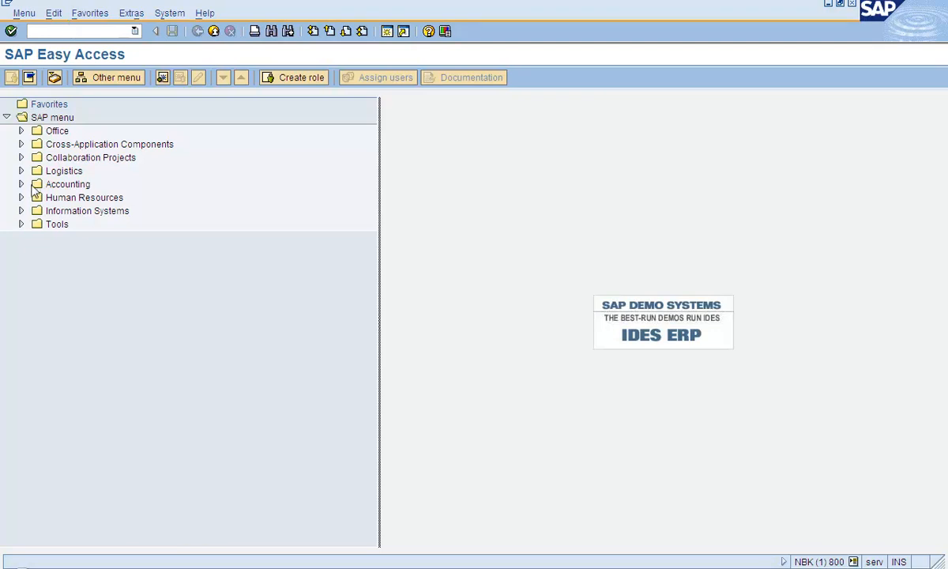
Hide the command field and show it again, twice in a row.
{"action": "left_click", "coordinate": [32, 31]}
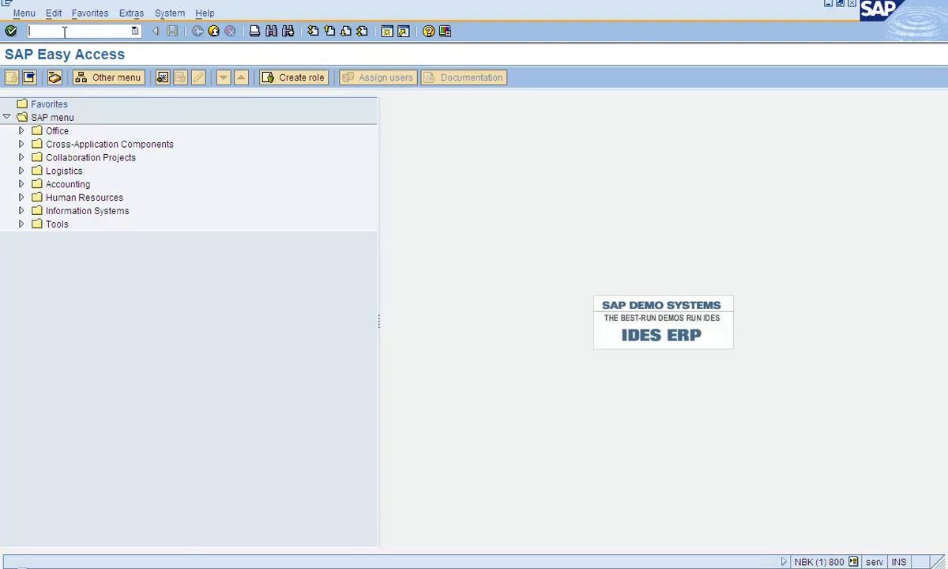
{"action": "left_click", "coordinate": [155, 33]}
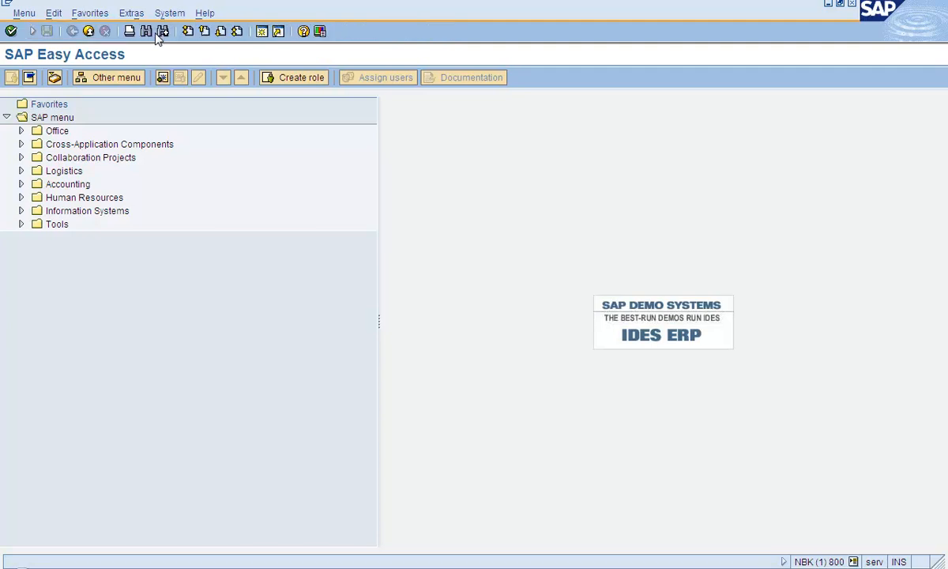
{"action": "left_click", "coordinate": [33, 32]}
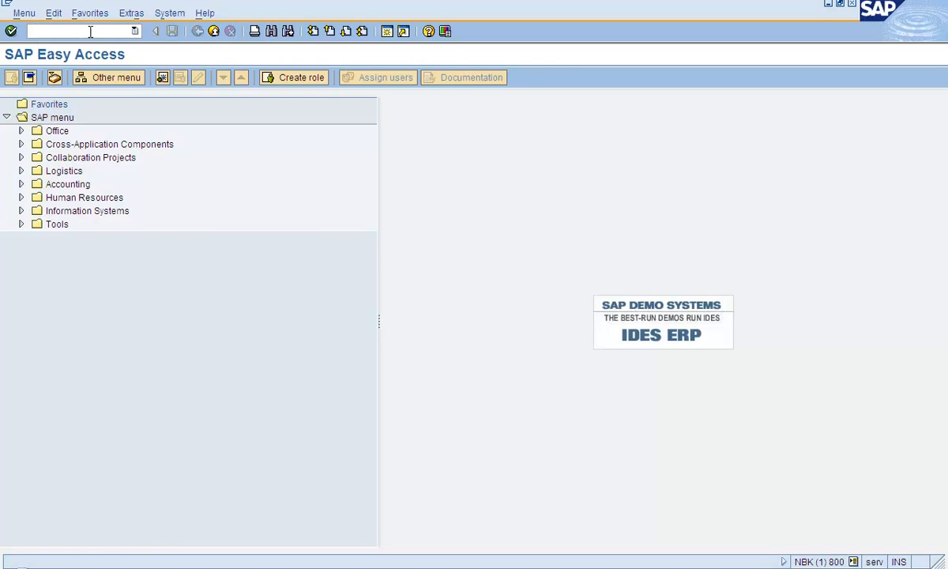
{"action": "left_click", "coordinate": [156, 31]}
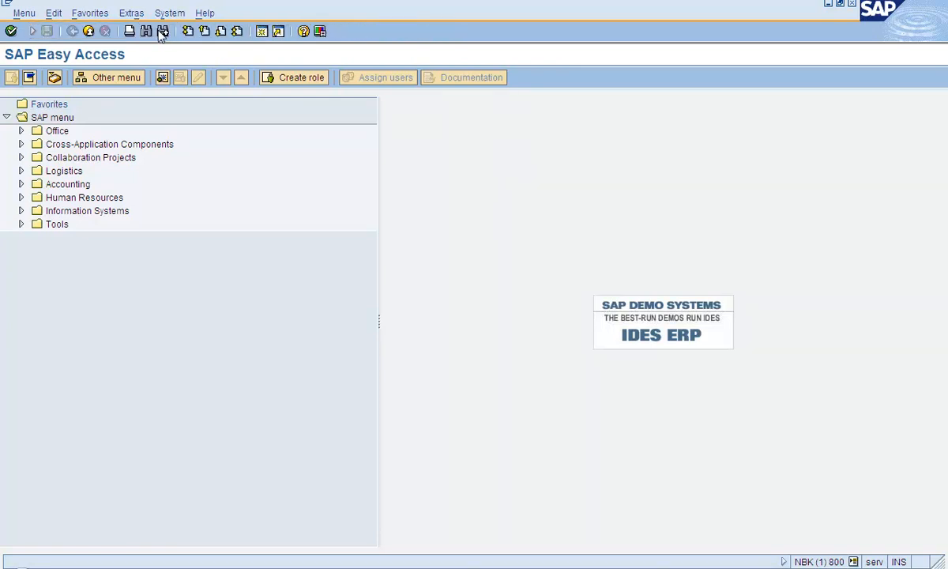
{"action": "left_click", "coordinate": [33, 31]}
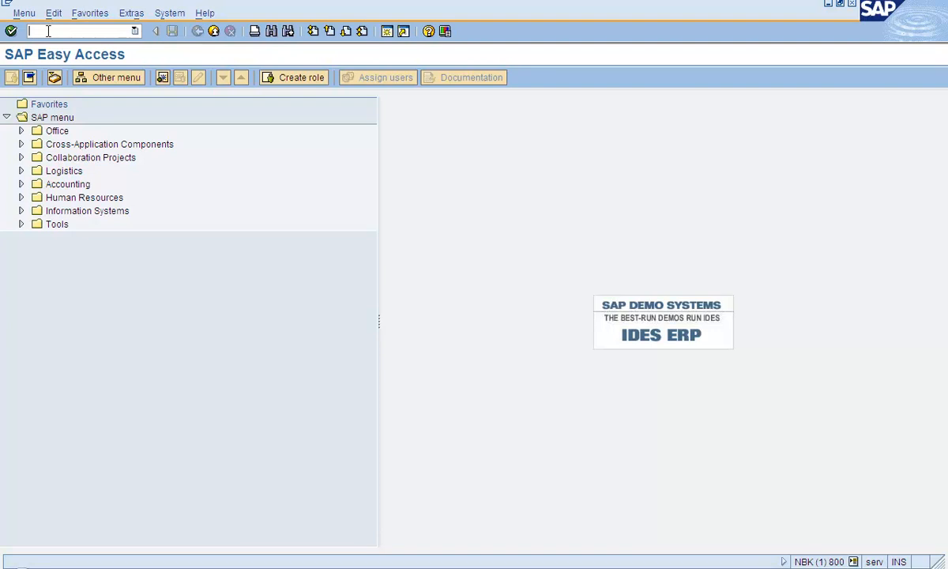
Run transaction su01 to open User Maintenance, and go back to SAP Easy Access.
{"action": "type", "text": "su01"}
{"action": "left_click", "coordinate": [13, 31]}
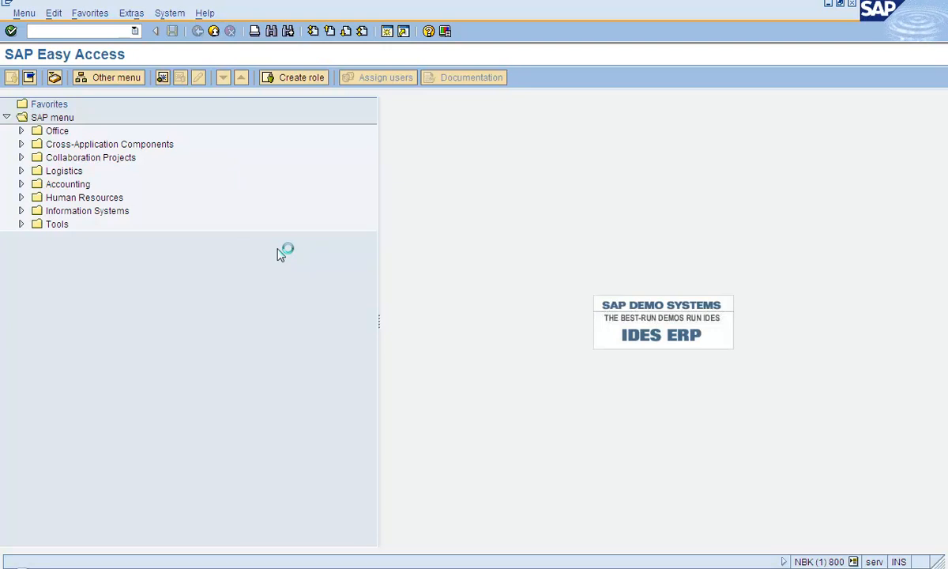
{"action": "left_click", "coordinate": [81, 136]}
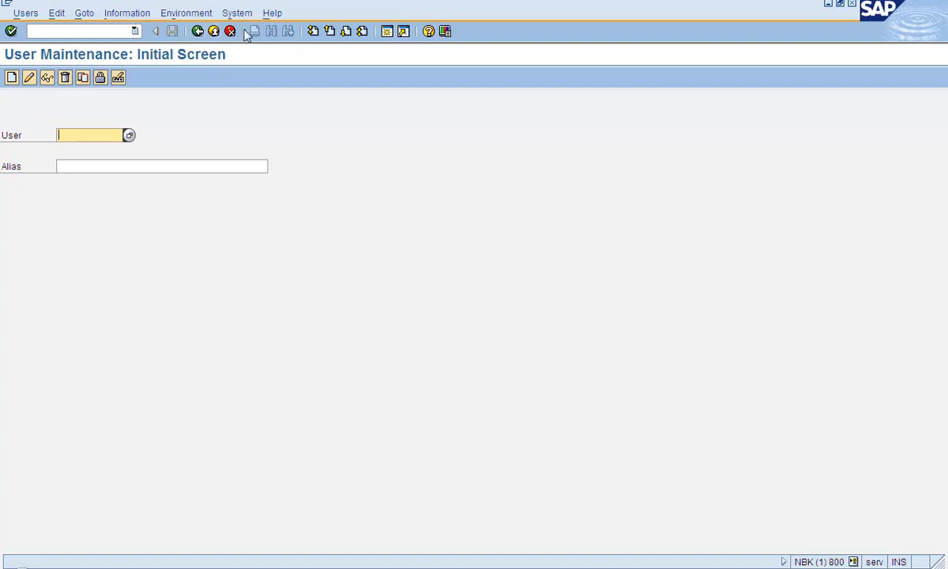
{"action": "left_click", "coordinate": [197, 31]}
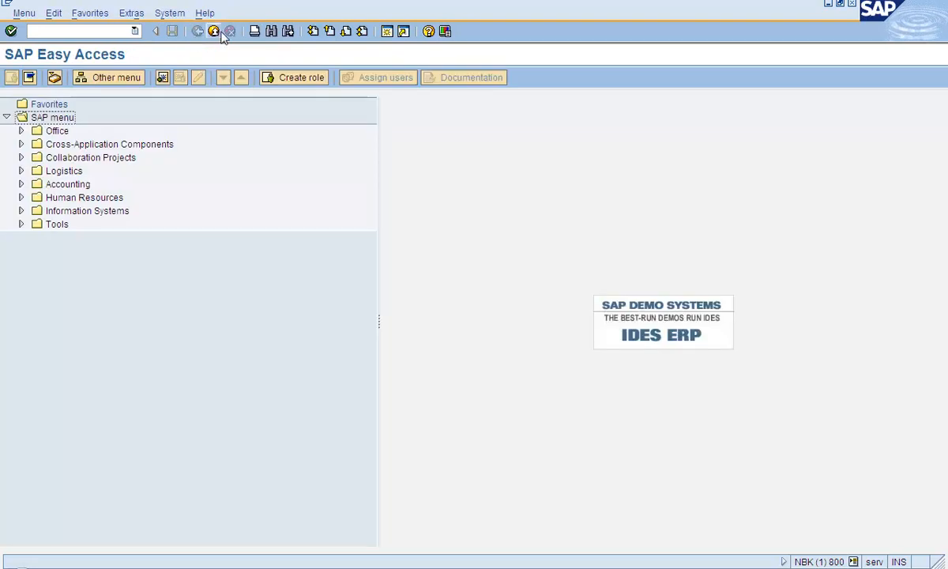
Run transaction su01 once more and step back one screen from User Maintenance.
{"action": "left_click", "coordinate": [110, 31]}
{"action": "type", "text": "su01"}
{"action": "key", "text": "Return"}
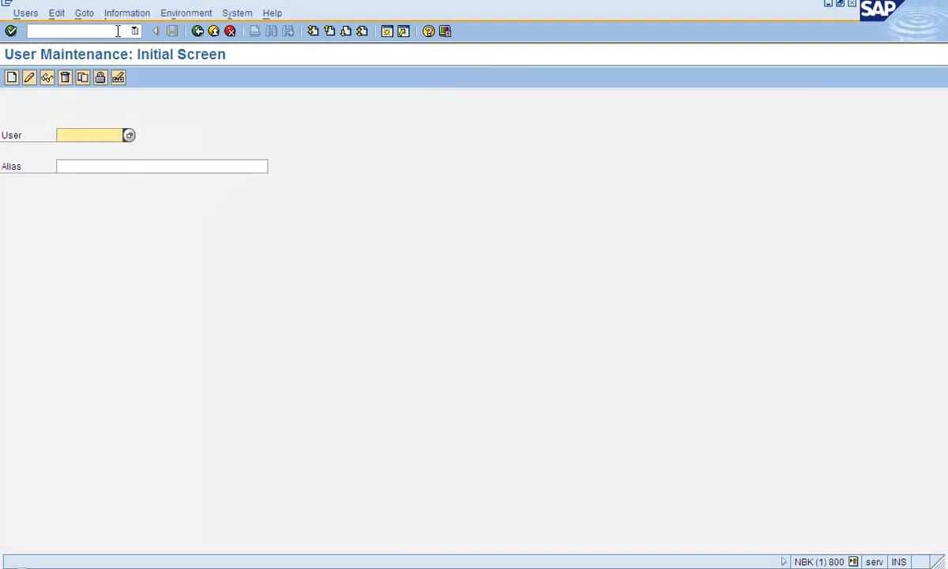
{"action": "left_click", "coordinate": [197, 34]}
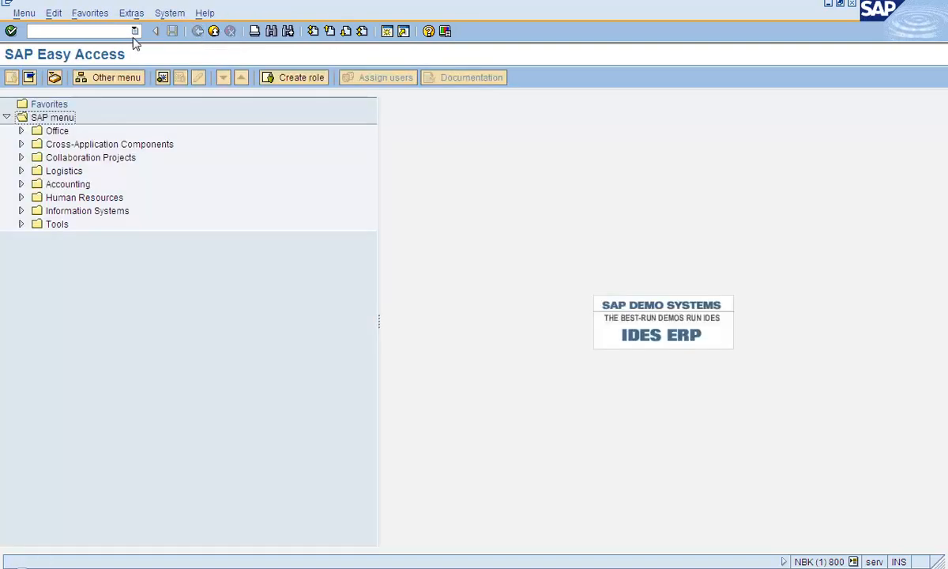
Open User Maintenance with transaction su01 and start creating a user with the ID DFDSFSDF.
{"action": "left_click", "coordinate": [121, 30]}
{"action": "type", "text": "su01"}
{"action": "key", "text": "Return"}
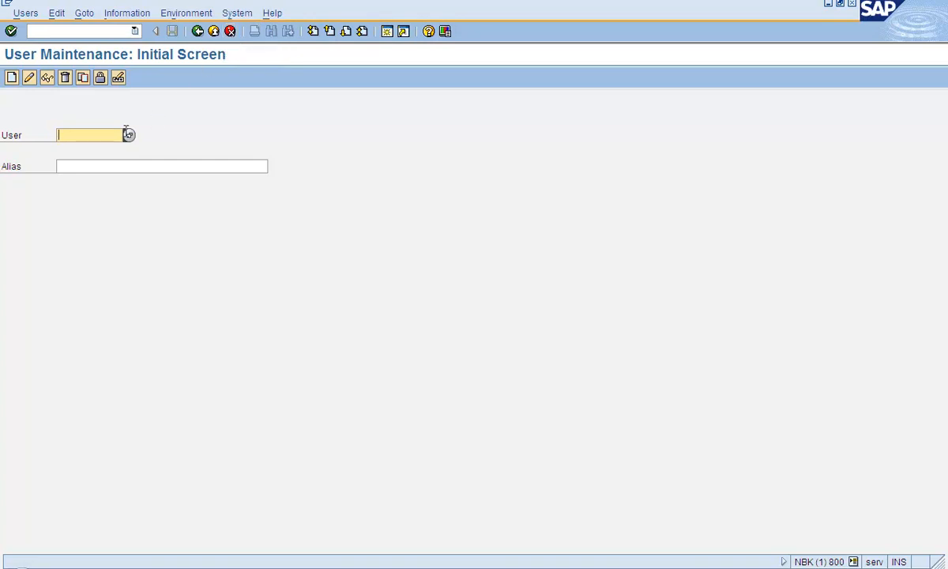
{"action": "type", "text": "dfdsfsdf"}
{"action": "left_click", "coordinate": [13, 79]}
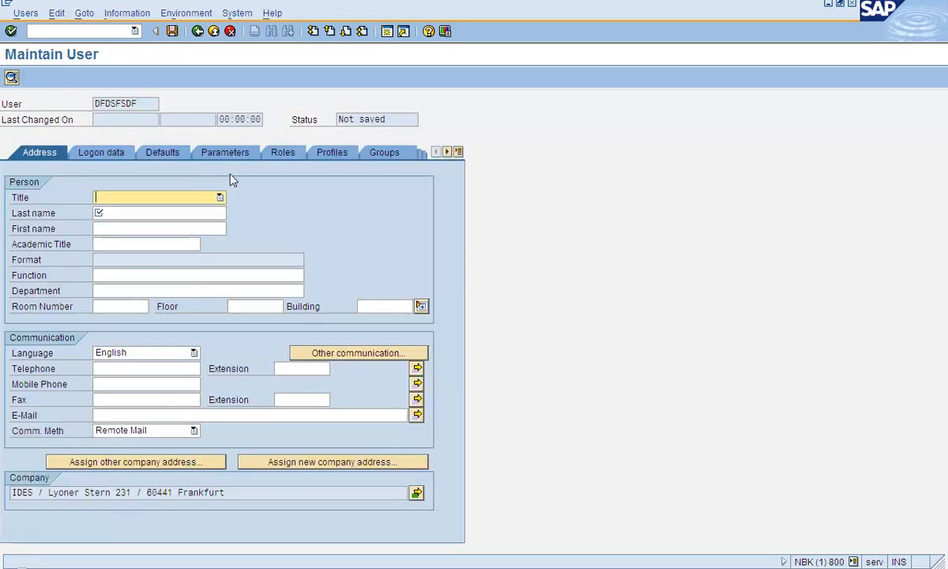
Fill in the new user's last name, discard the unsaved entry and leave User Maintenance for SAP Easy Access.
{"action": "left_click", "coordinate": [167, 214]}
{"action": "type", "text": "asdfsf"}
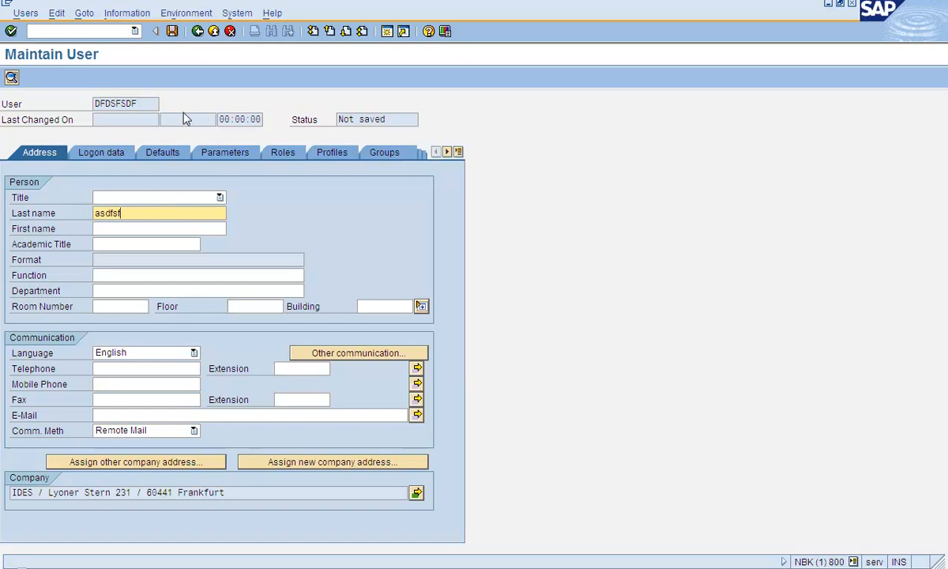
{"action": "left_click", "coordinate": [230, 32]}
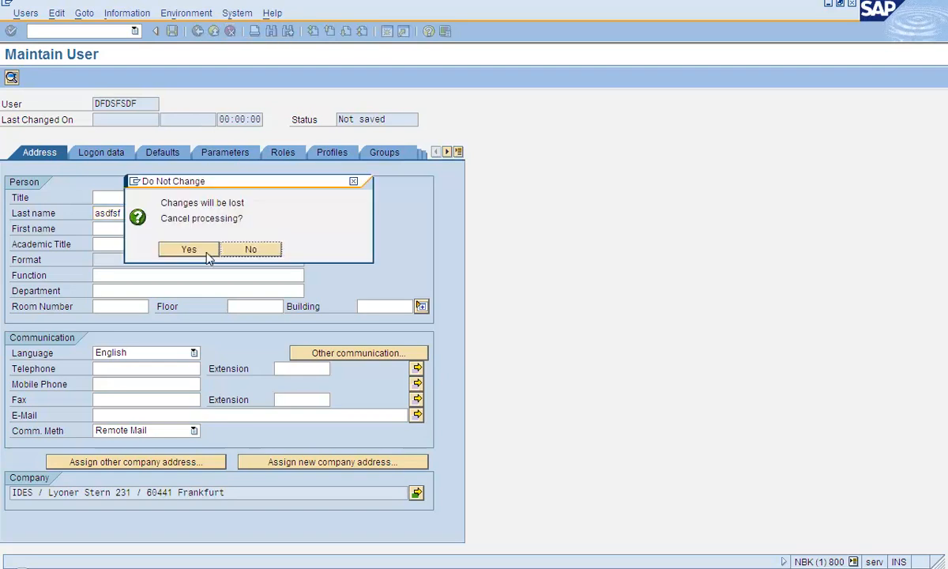
{"action": "left_click", "coordinate": [206, 251]}
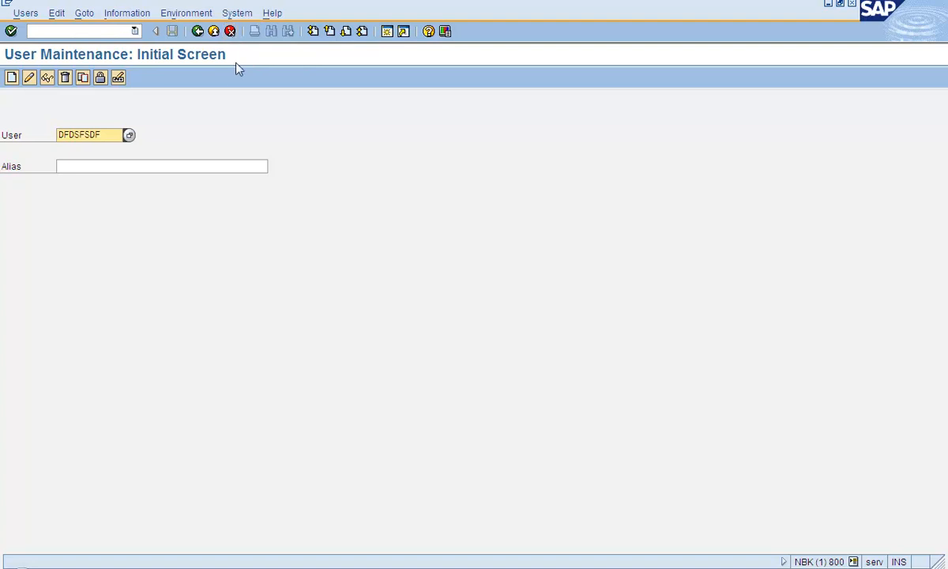
{"action": "left_click", "coordinate": [229, 33]}
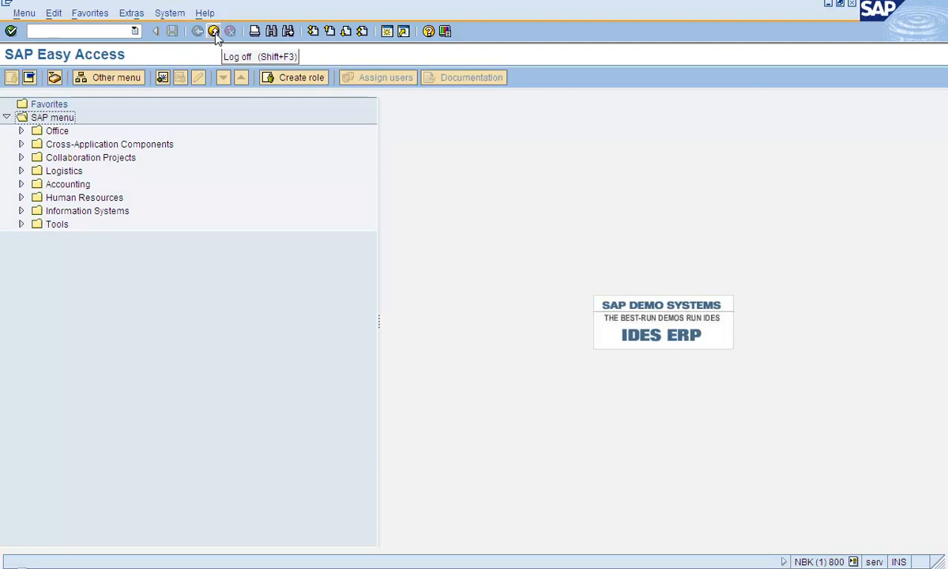
Reopen the User Maintenance initial screen with transaction su01.
{"action": "left_click", "coordinate": [108, 33]}
{"action": "type", "text": "su01"}
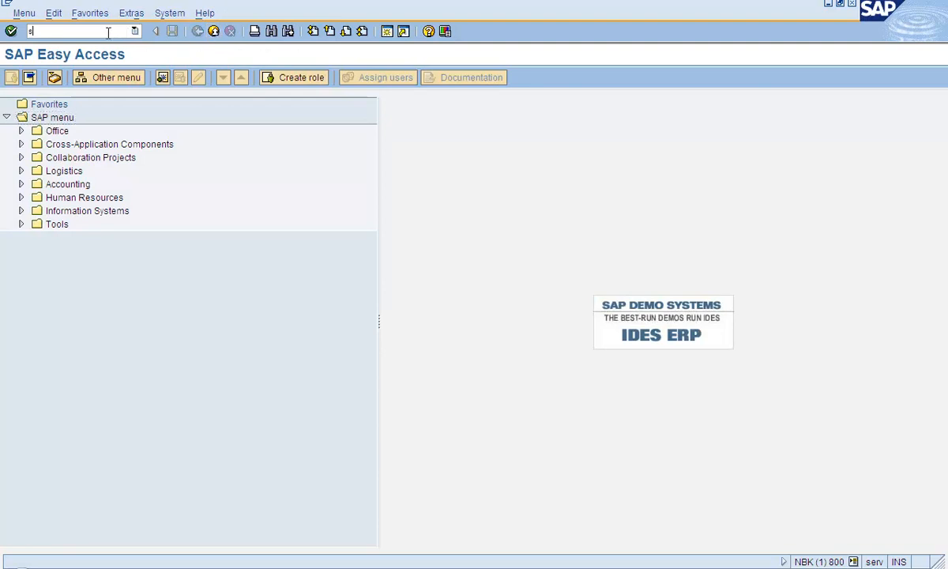
{"action": "key", "text": "Return"}
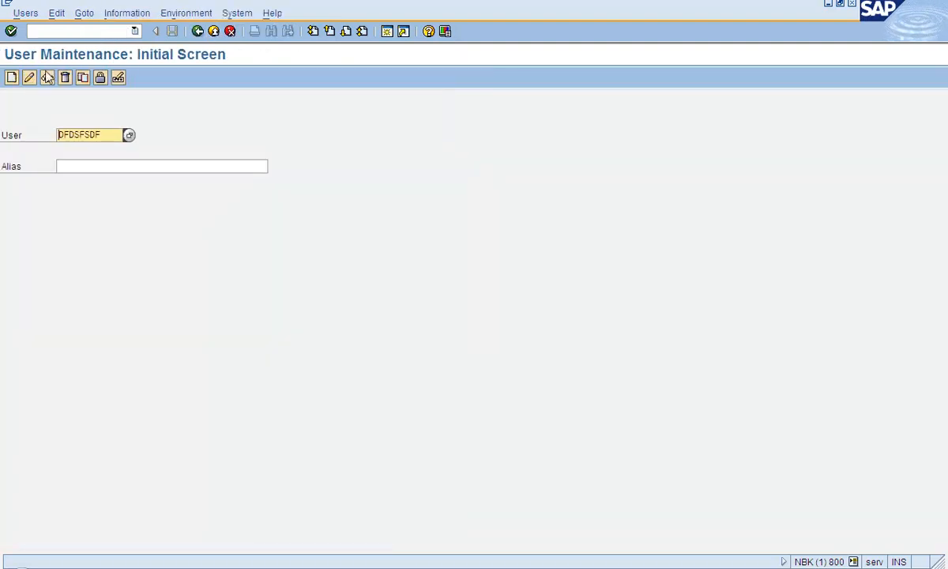
Start creating user DFDSFSDF and cancel processing without saving.
{"action": "left_click", "coordinate": [12, 78]}
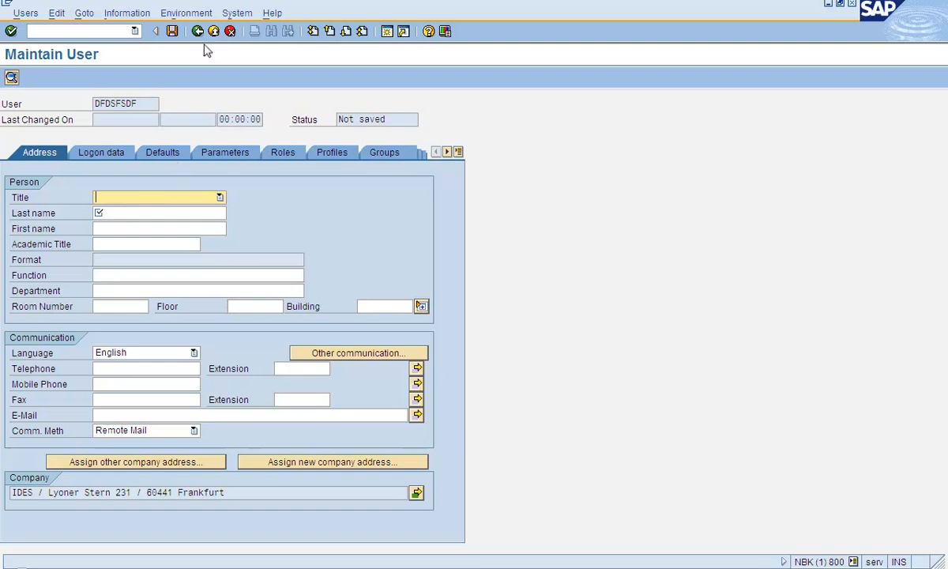
{"action": "left_click", "coordinate": [229, 33]}
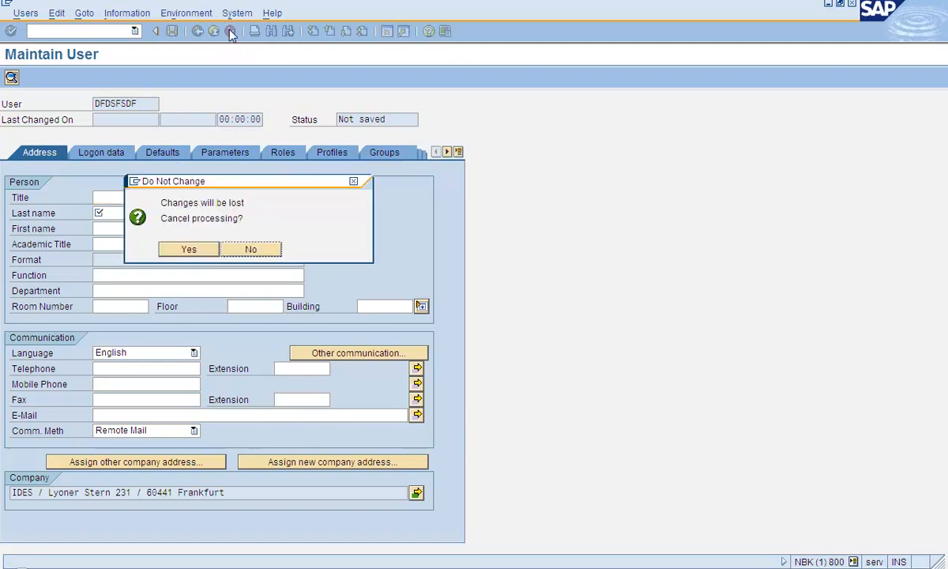
{"action": "left_click", "coordinate": [190, 250]}
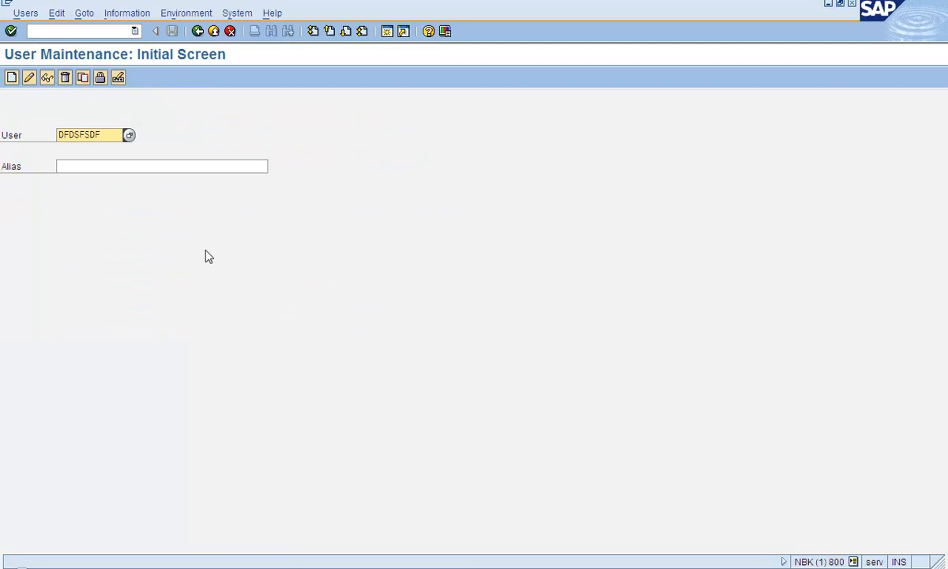
Try to open user DFDSFSDF for changing from the User Maintenance initial screen.
{"action": "left_click", "coordinate": [27, 77]}
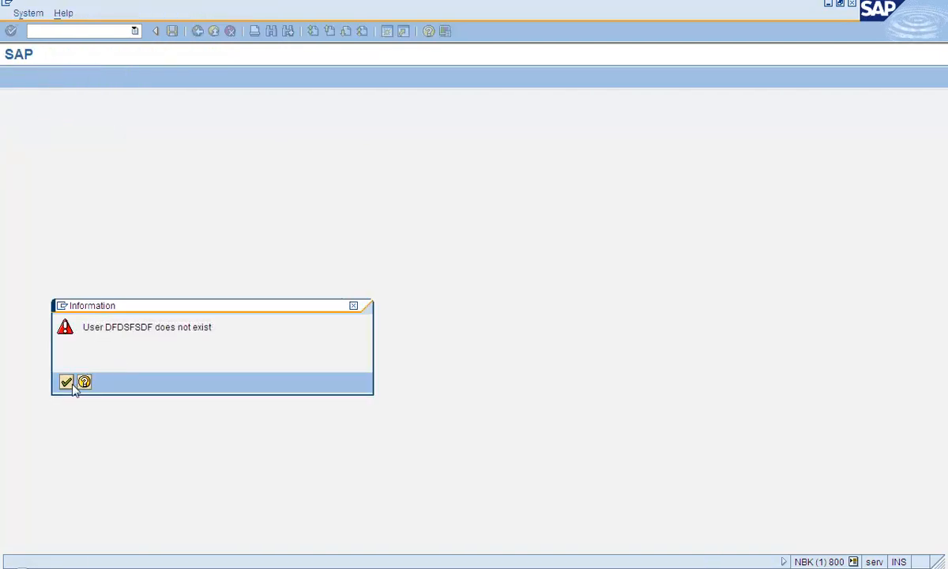
{"action": "left_click", "coordinate": [68, 383]}
{"action": "left_click", "coordinate": [29, 78]}
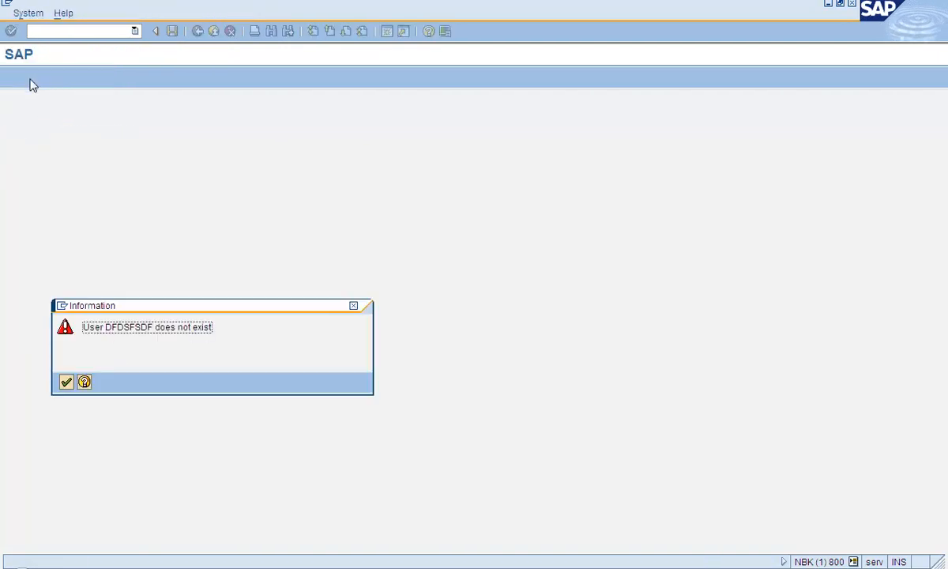
{"action": "left_click", "coordinate": [68, 384]}
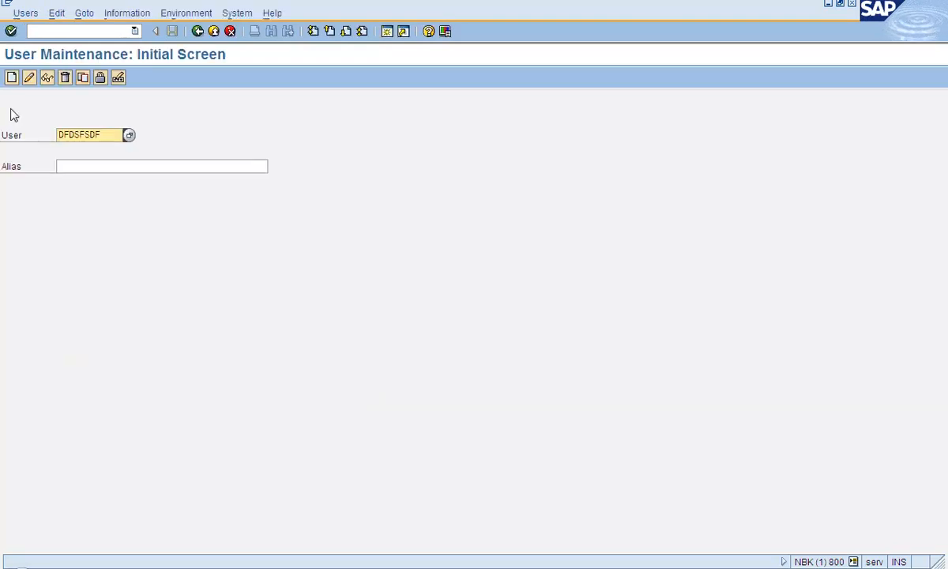
Start creating user DFDSFSDF, fill in the required last name and show the logon data.
{"action": "left_click", "coordinate": [11, 77]}
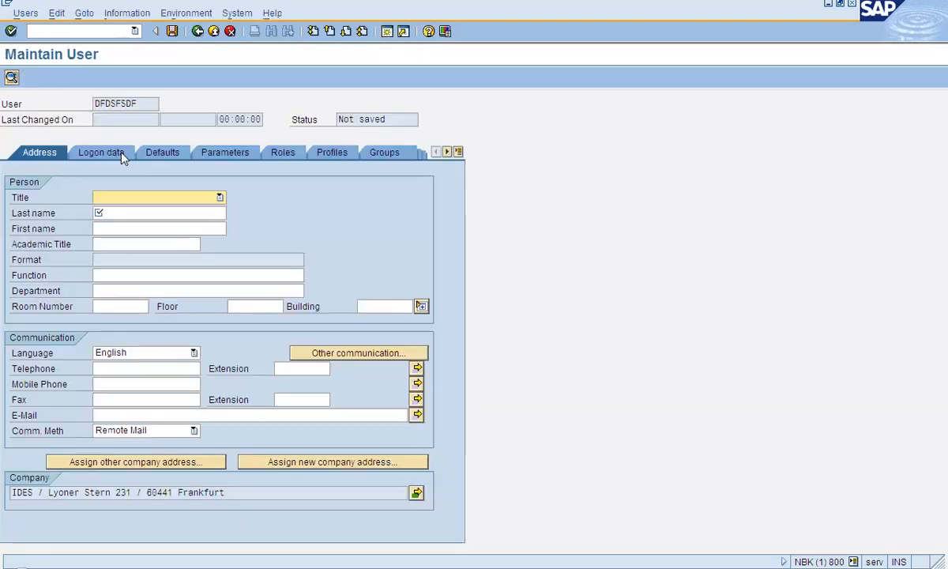
{"action": "left_click", "coordinate": [158, 154]}
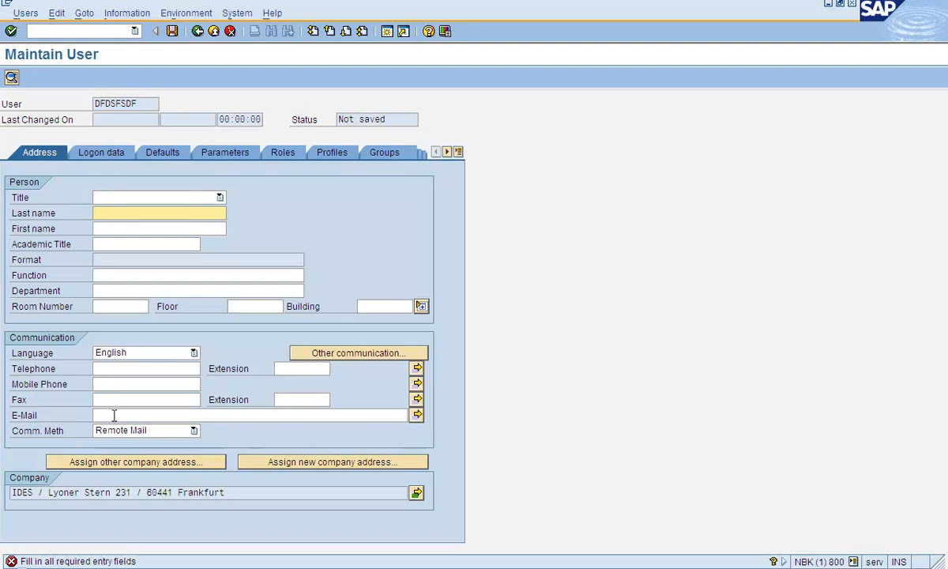
{"action": "type", "text": "sadfsfsf"}
{"action": "left_click", "coordinate": [116, 158]}
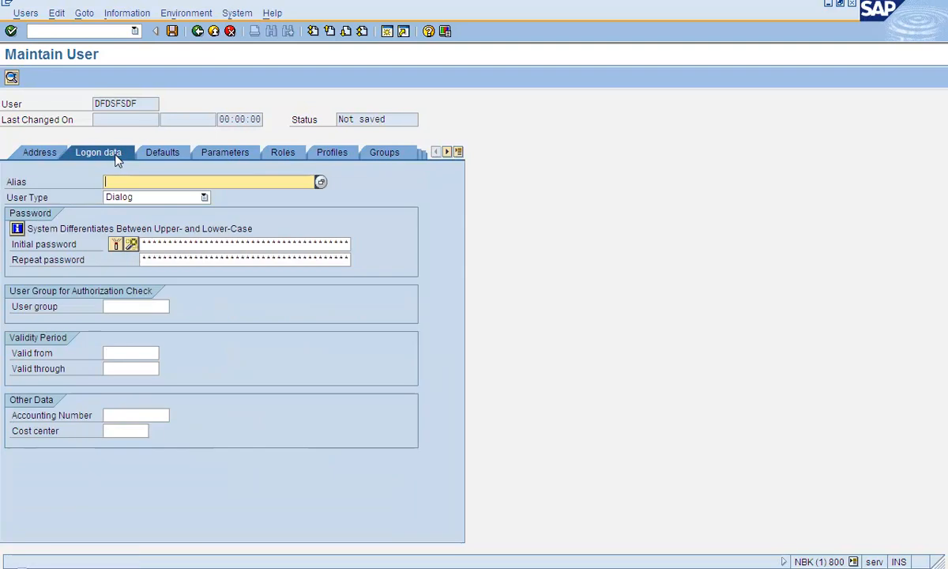
Enter and repeat the new user's initial password, and exit user creation without saving.
{"action": "left_click", "coordinate": [53, 155]}
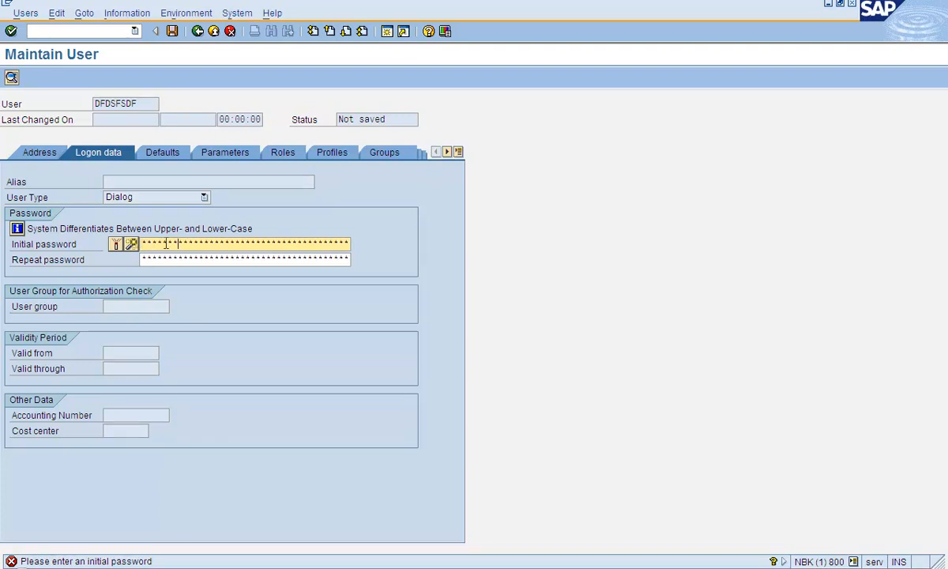
{"action": "left_click", "coordinate": [159, 258]}
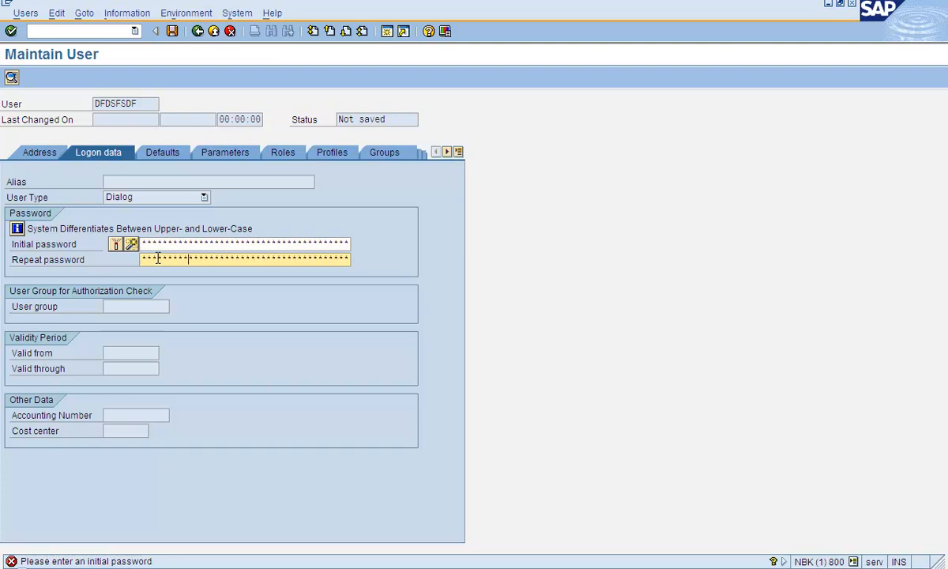
{"action": "left_click", "coordinate": [145, 243]}
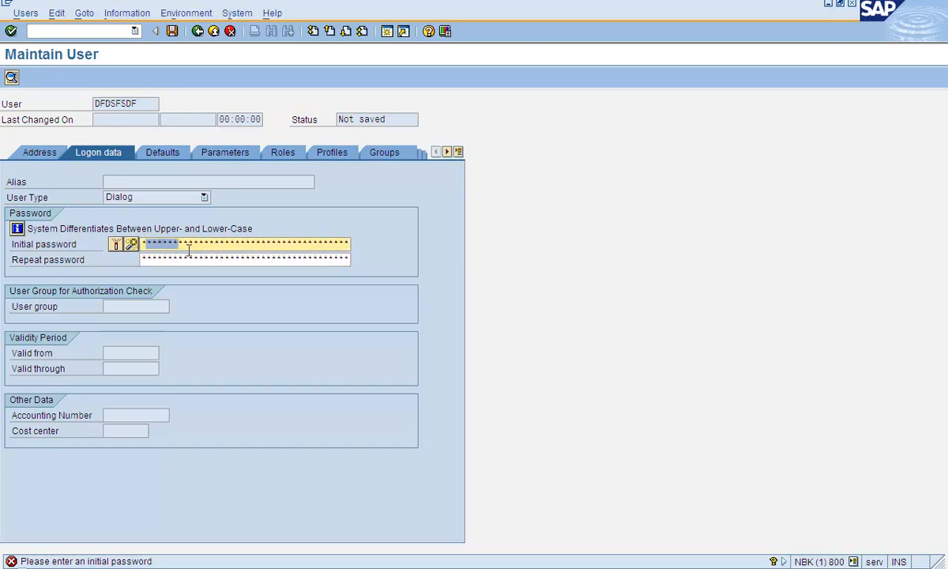
{"action": "key", "text": "Tab"}
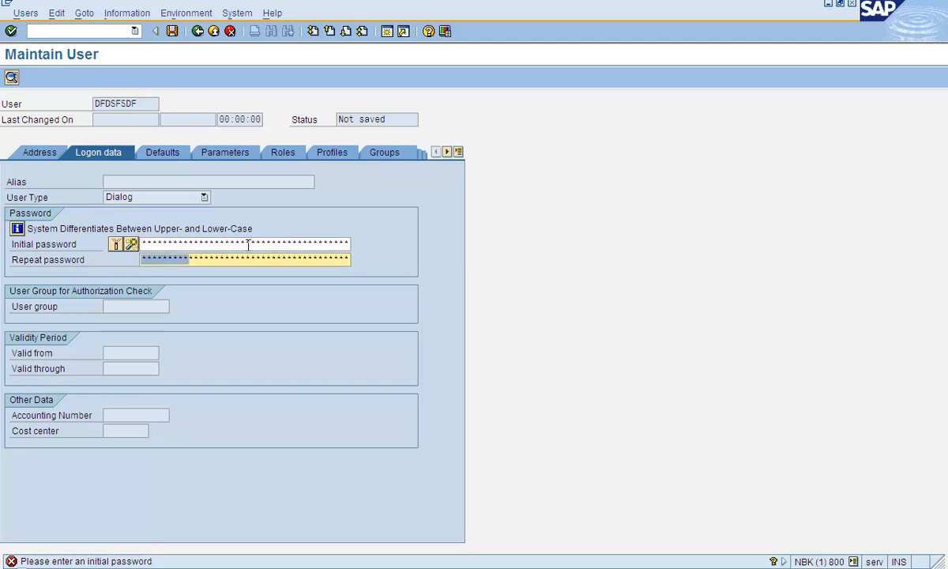
{"action": "left_click", "coordinate": [248, 245]}
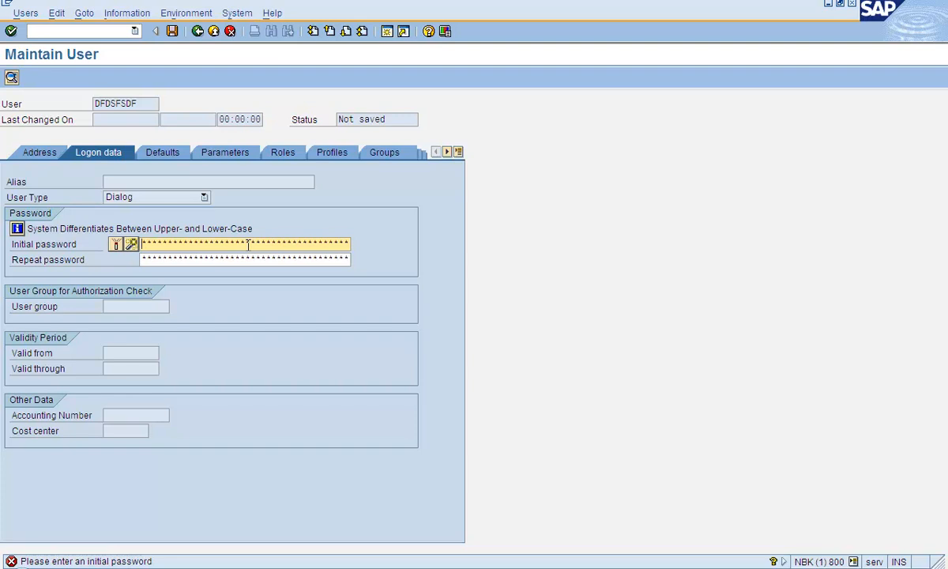
{"action": "key", "text": "Caps_Lock"}
{"action": "type", "text": "*****"}
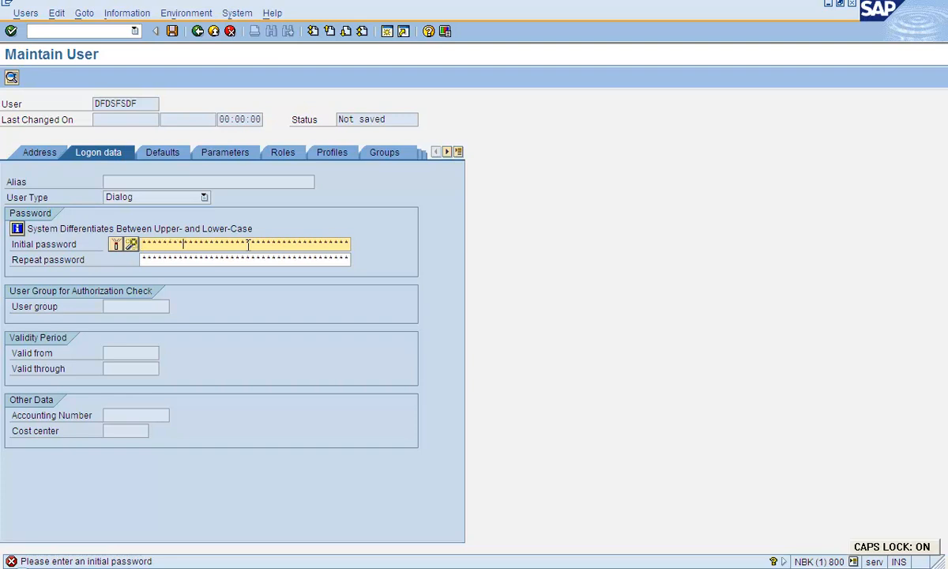
{"action": "key", "text": "Tab"}
{"action": "type", "text": "*****"}
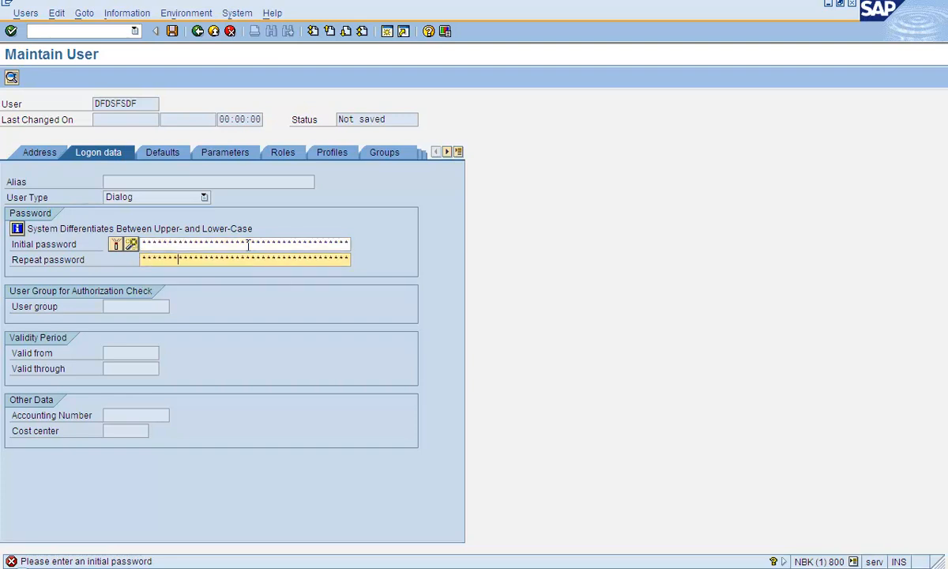
{"action": "key", "text": "Return"}
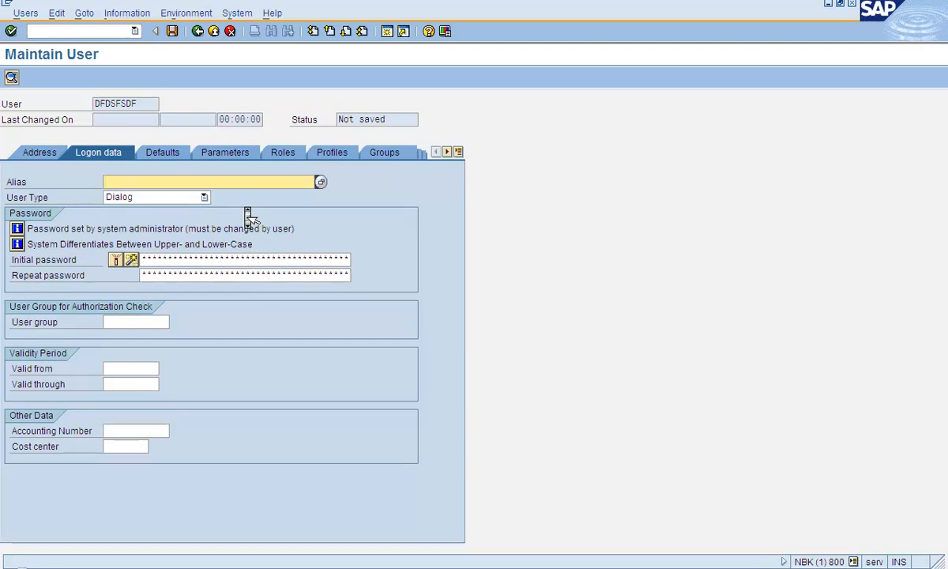
{"action": "left_click", "coordinate": [213, 32]}
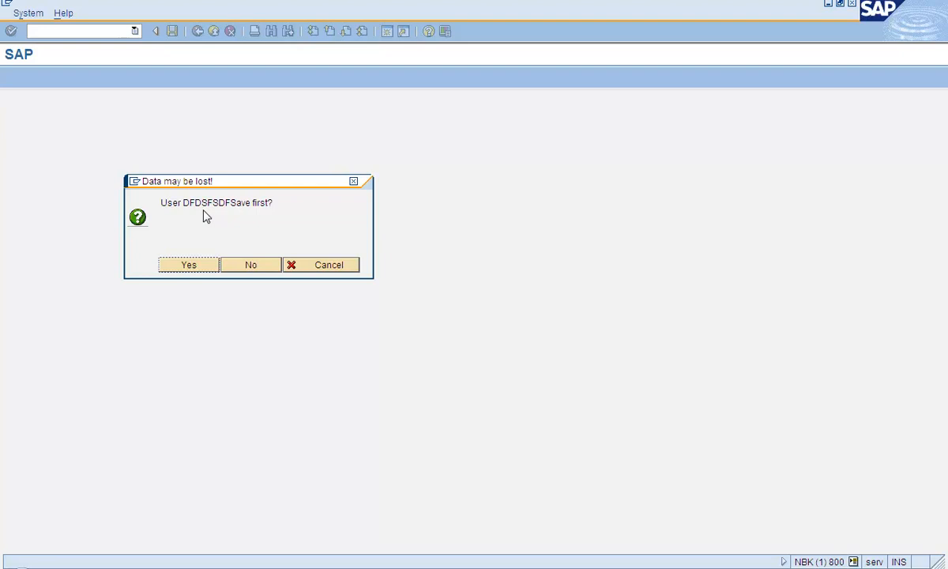
{"action": "left_click", "coordinate": [268, 266]}
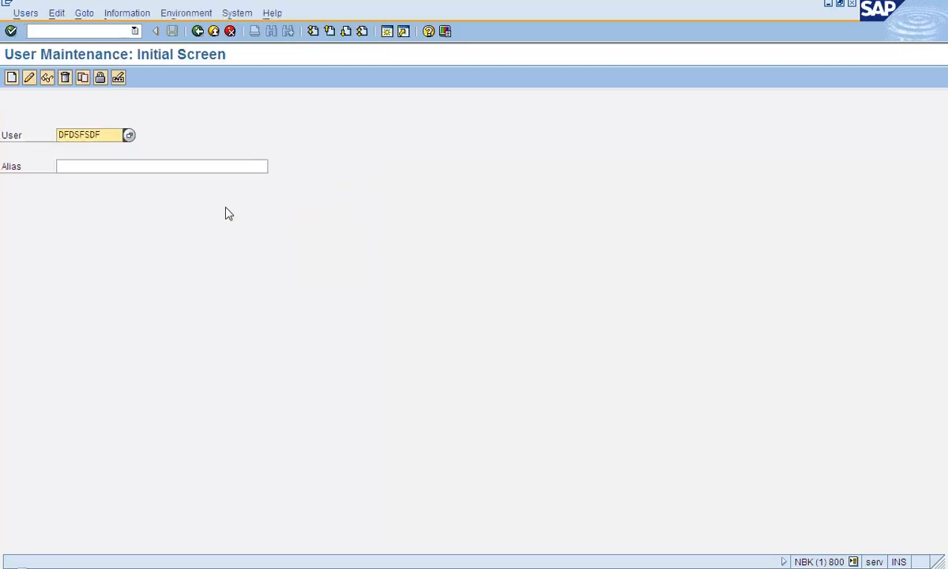
Start creating user DFDSFSDF again, enter the last name and switch to the logon data.
{"action": "left_click", "coordinate": [11, 77]}
{"action": "left_click", "coordinate": [132, 209]}
{"action": "type", "text": "DSFSDF"}
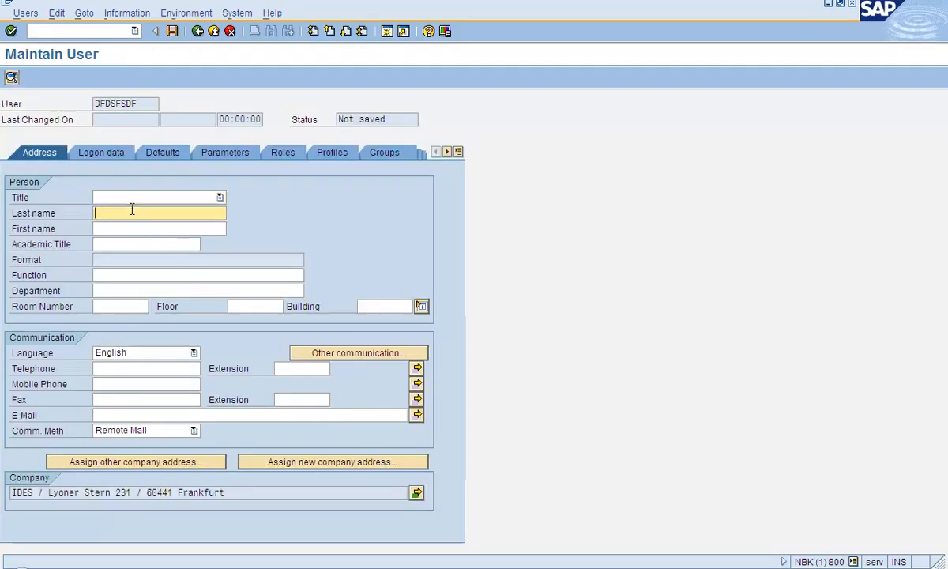
{"action": "left_click", "coordinate": [101, 152]}
Fill in the initial and repeat password fields, and cancel processing so the changes are discarded.
{"action": "left_click", "coordinate": [156, 244]}
{"action": "type", "text": "********"}
{"action": "key", "text": "Tab"}
{"action": "type", "text": "*******"}
{"action": "key", "text": "Return"}
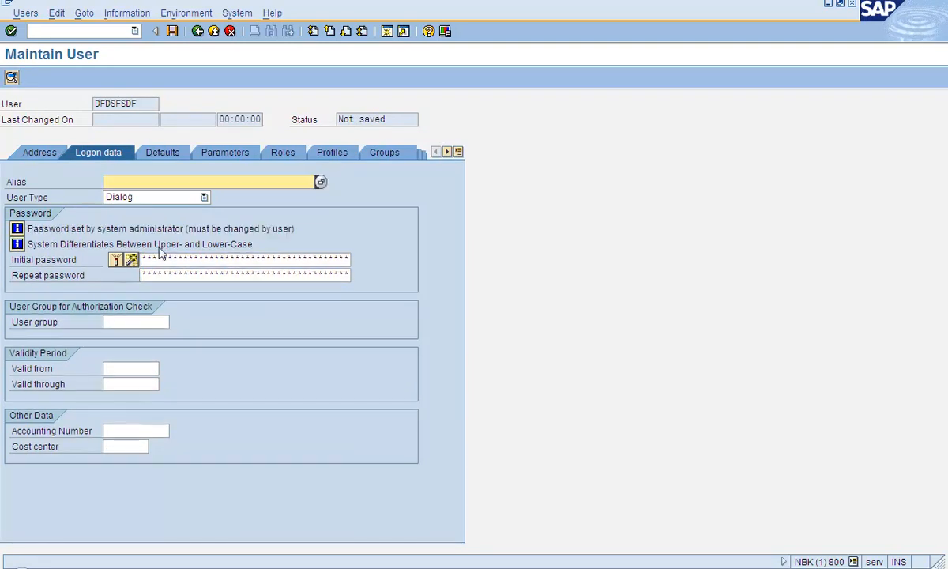
{"action": "left_click", "coordinate": [230, 30]}
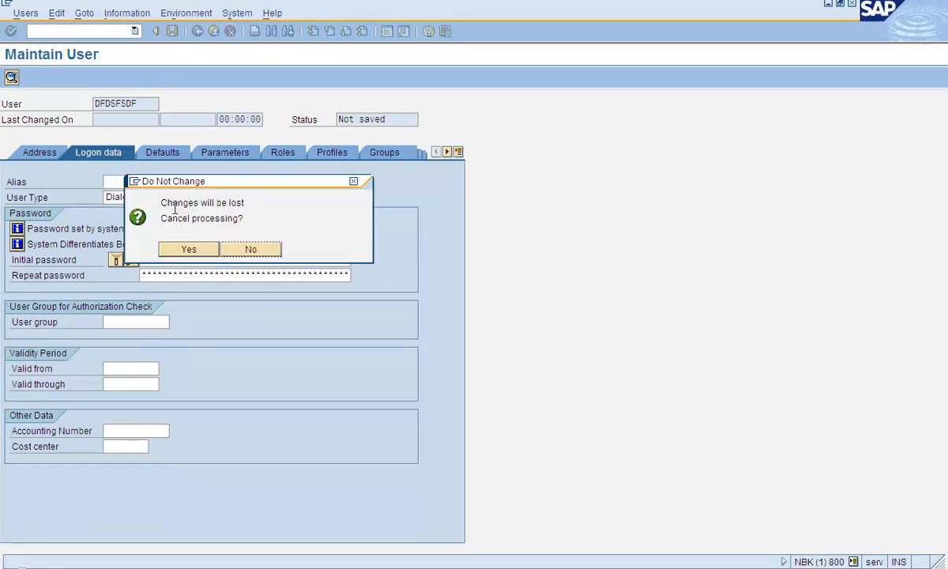
{"action": "left_click", "coordinate": [190, 250]}
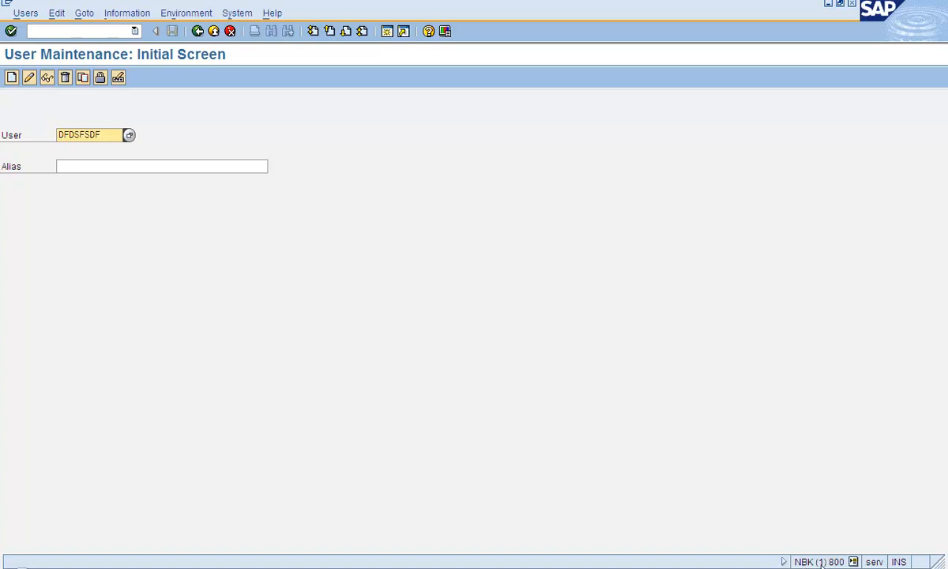
Create a new session and open the Create Material initial screen in it with transaction MM01.
{"action": "left_click", "coordinate": [387, 31]}
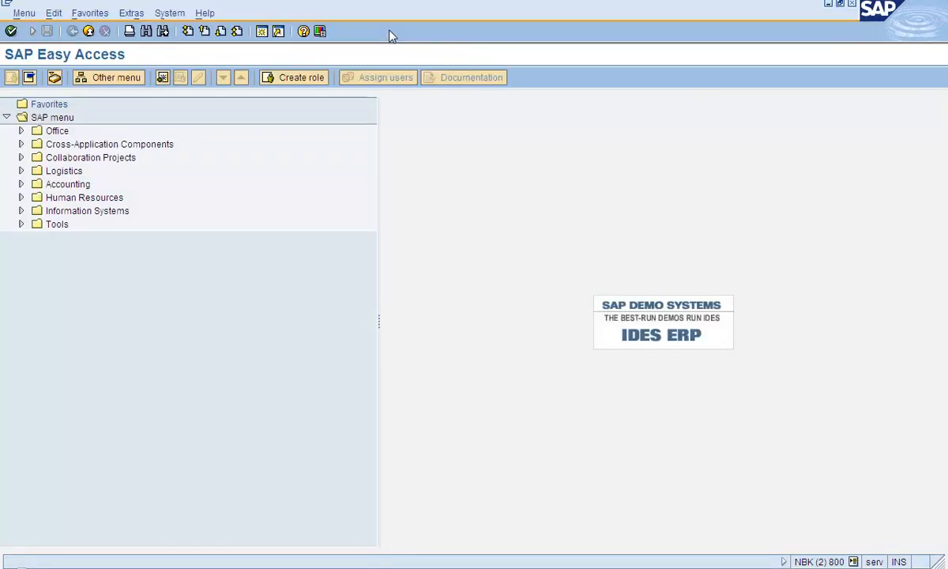
{"action": "left_click", "coordinate": [33, 30]}
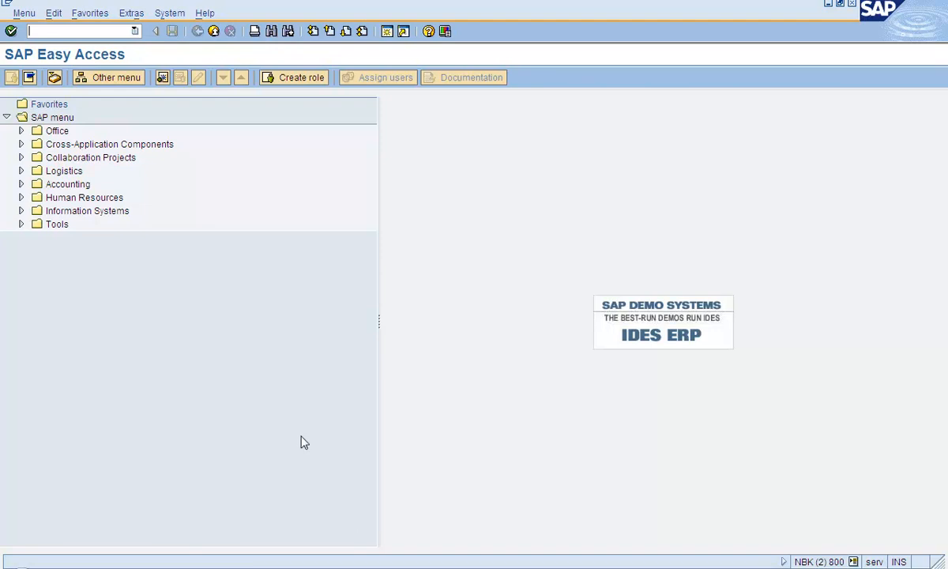
{"action": "type", "text": "MM01"}
{"action": "key", "text": "Return"}
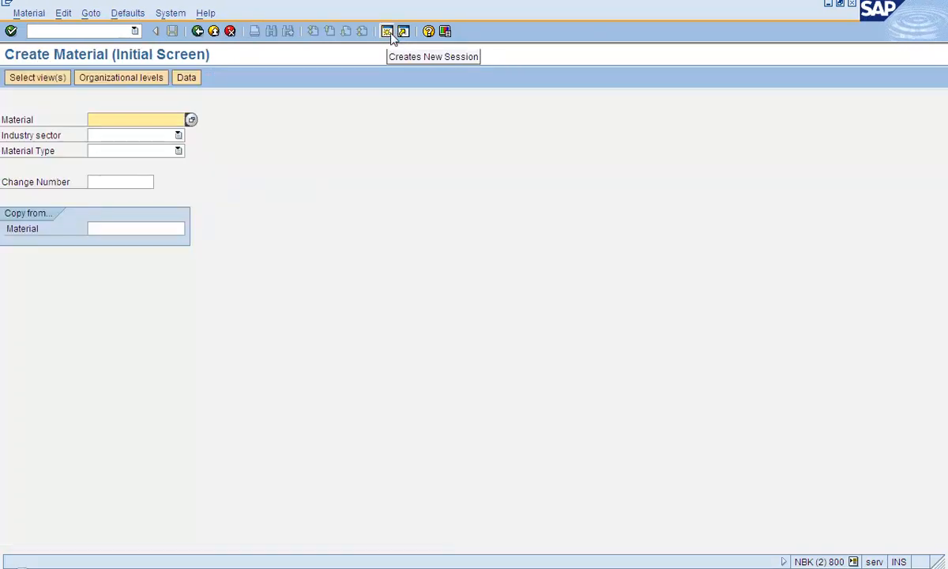
Create another session and open the Create Sales Order initial screen with transaction va01.
{"action": "left_click", "coordinate": [388, 32]}
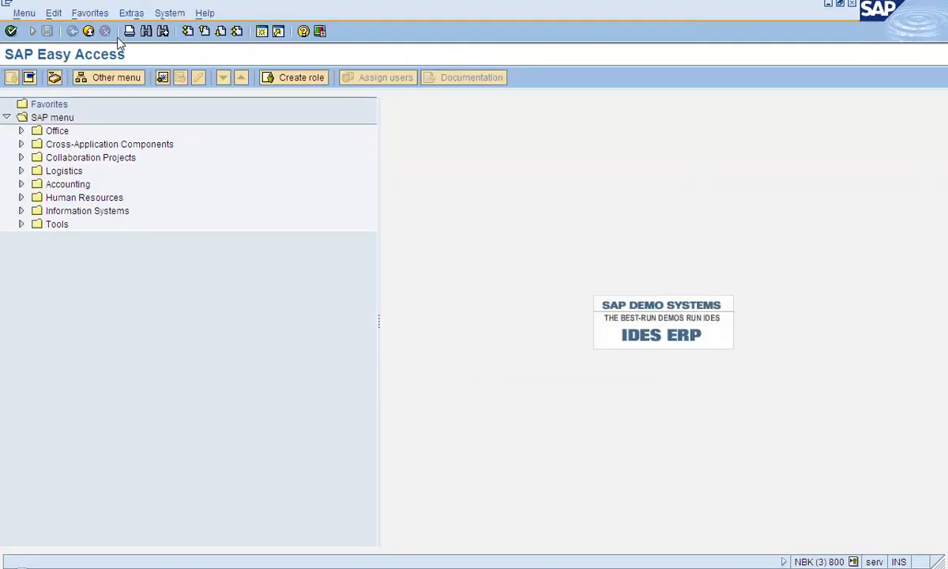
{"action": "left_click", "coordinate": [33, 32]}
{"action": "type", "text": "va01"}
{"action": "key", "text": "Return"}
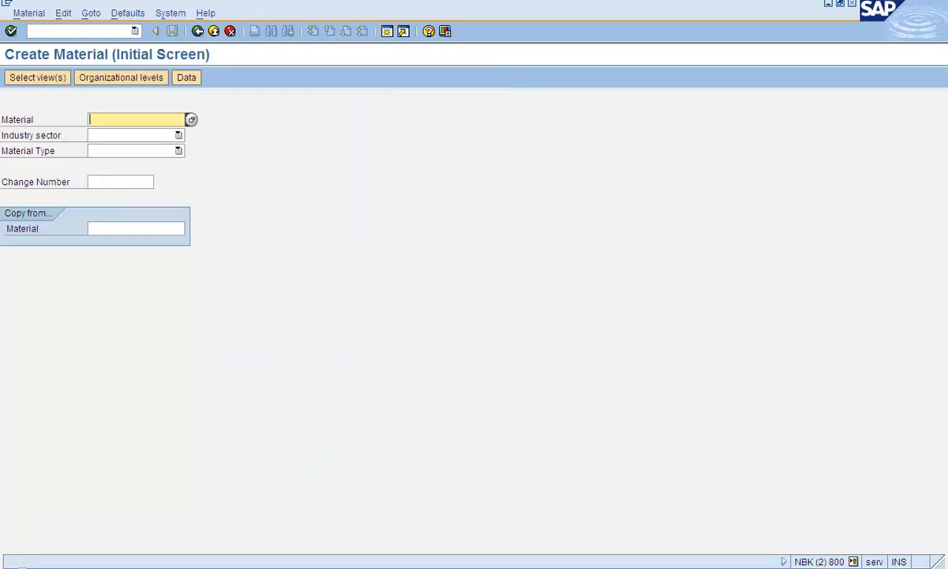
Create three more sessions, starting from the Create Material session.
{"action": "left_click", "coordinate": [169, 13]}
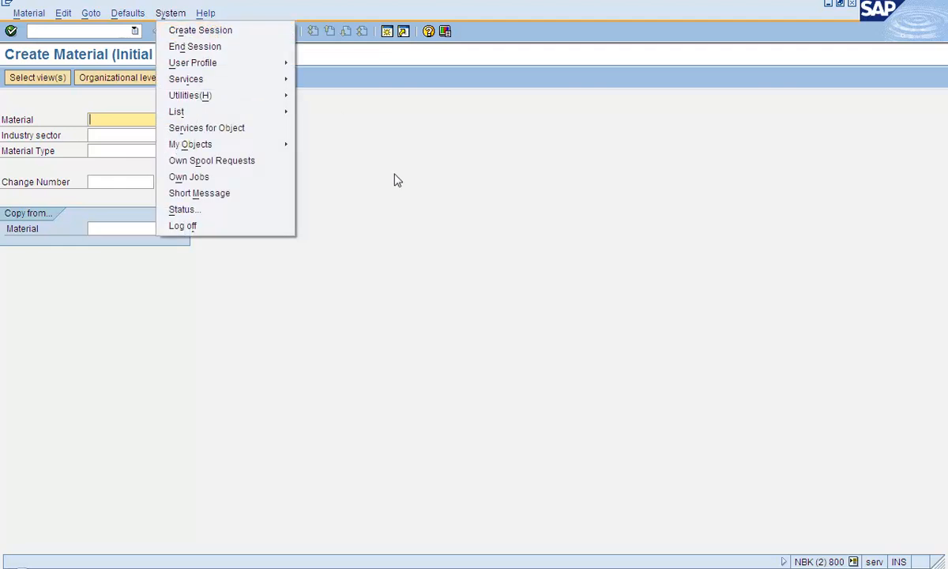
{"action": "left_click", "coordinate": [416, 209]}
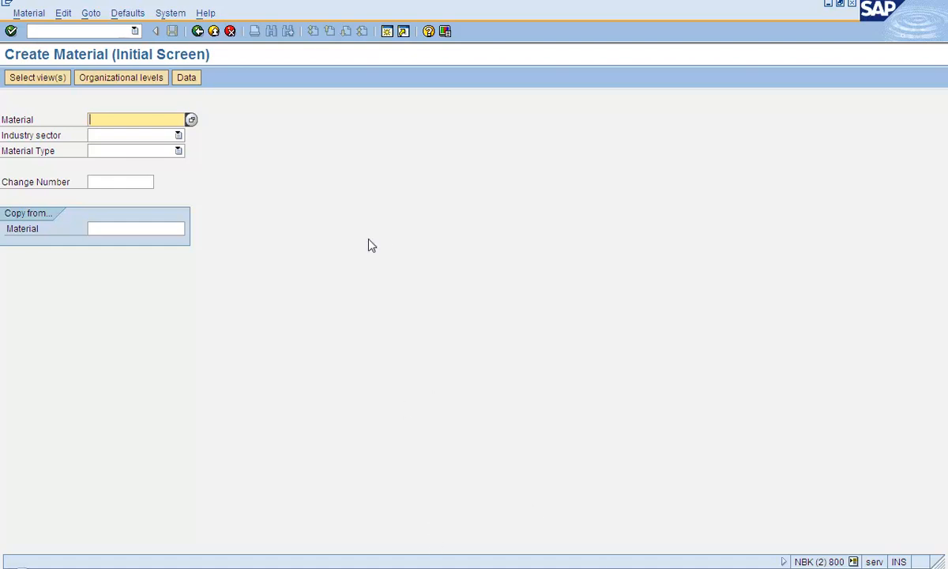
{"action": "left_click", "coordinate": [386, 32]}
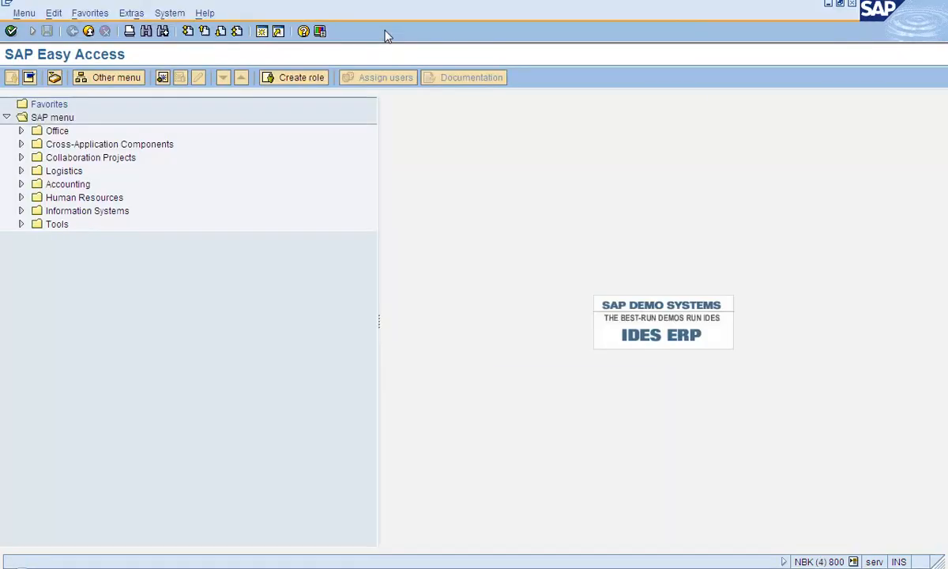
{"action": "left_click", "coordinate": [261, 30]}
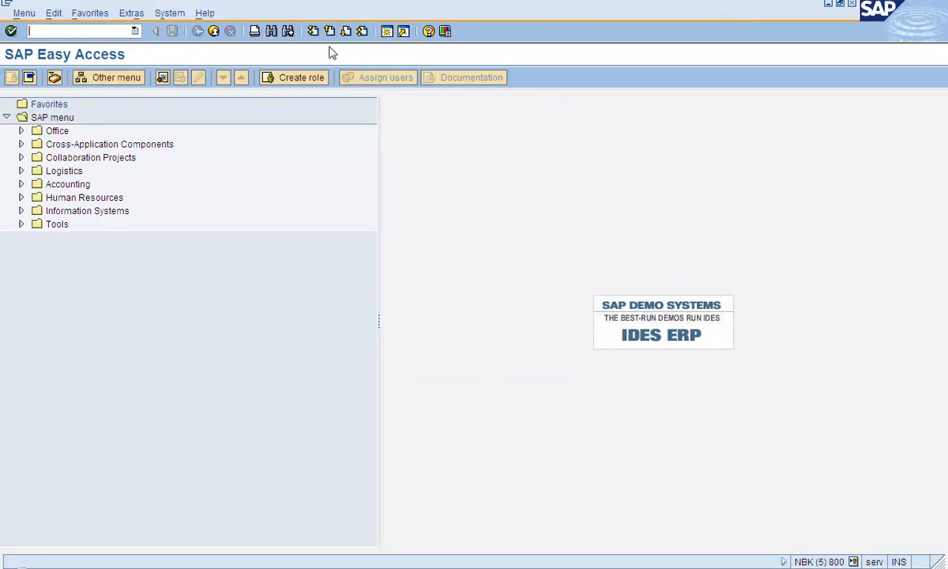
{"action": "left_click", "coordinate": [387, 33]}
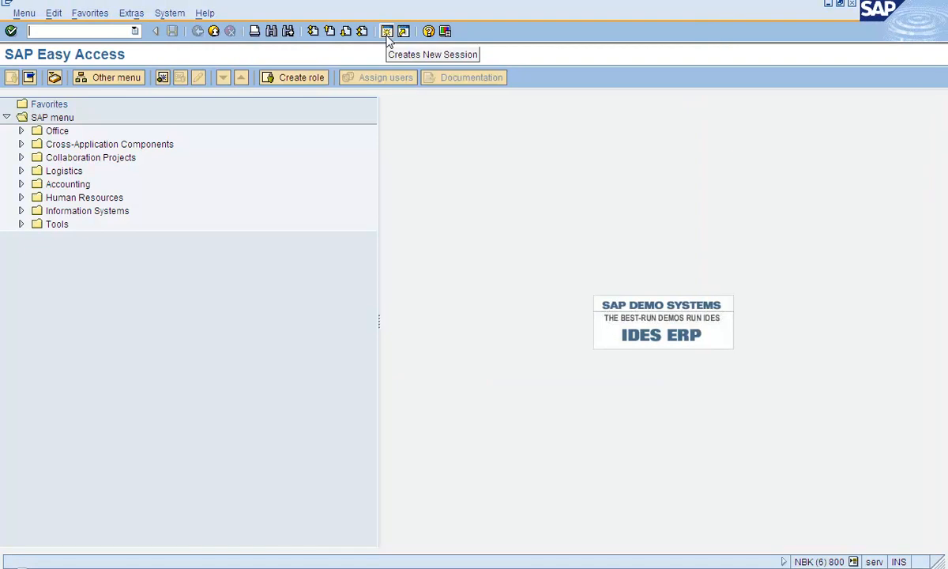
Try to create one more session beyond the sixth to test the session limit.
{"action": "left_click", "coordinate": [387, 32]}
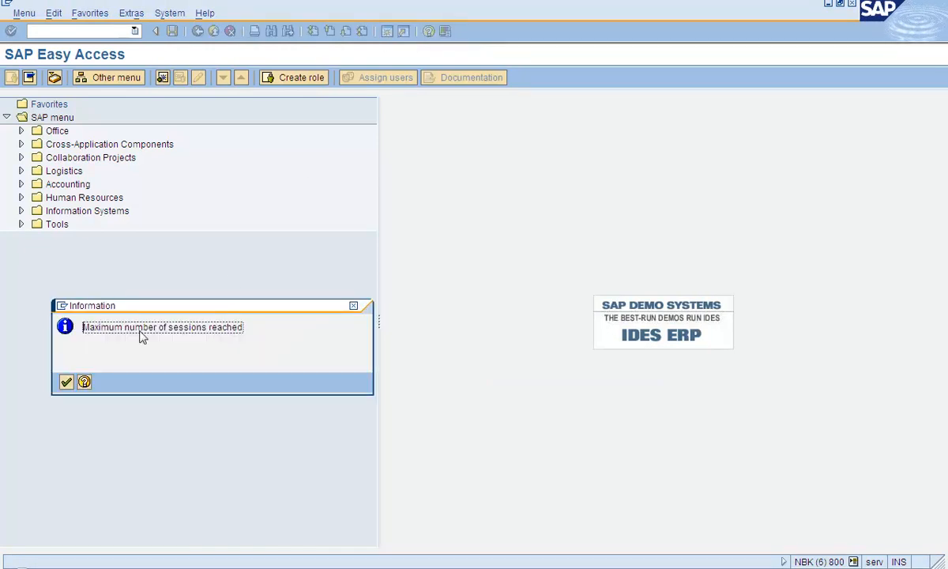
{"action": "left_click_drag", "start_coordinate": [95, 326], "coordinate": [215, 349]}
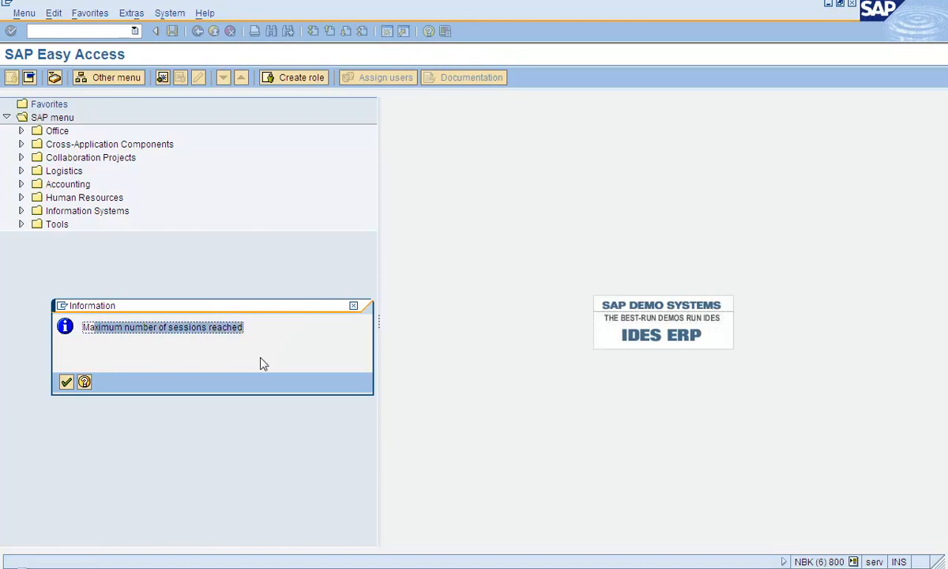
{"action": "left_click", "coordinate": [67, 382]}
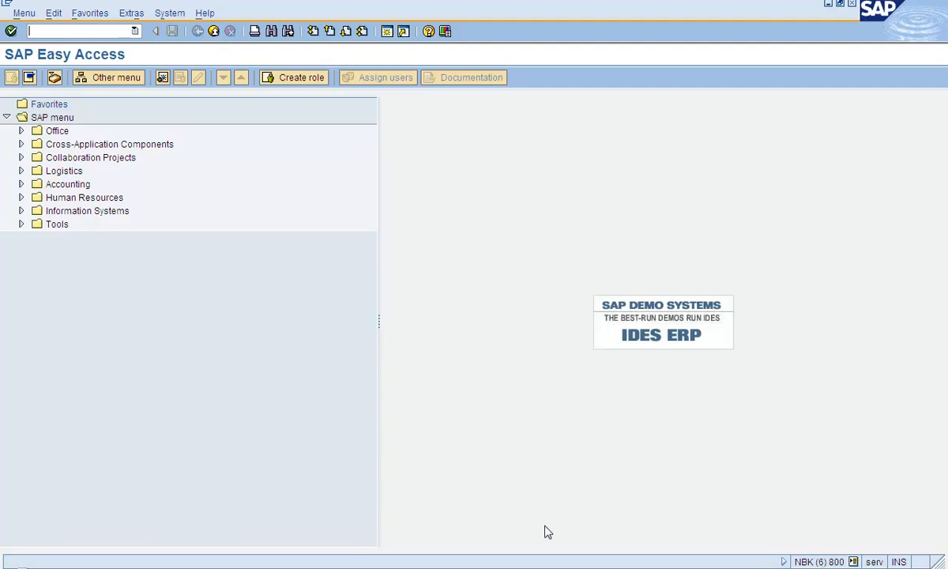
Switch to the User Maintenance session and on to the Create Sales Order session.
{"action": "left_click", "coordinate": [472, 567]}
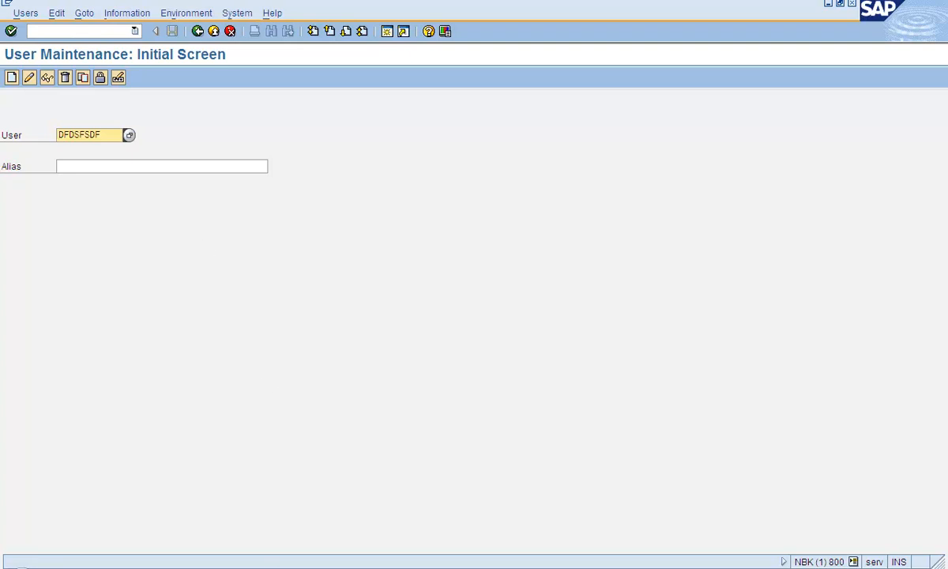
{"action": "left_click", "coordinate": [480, 568]}
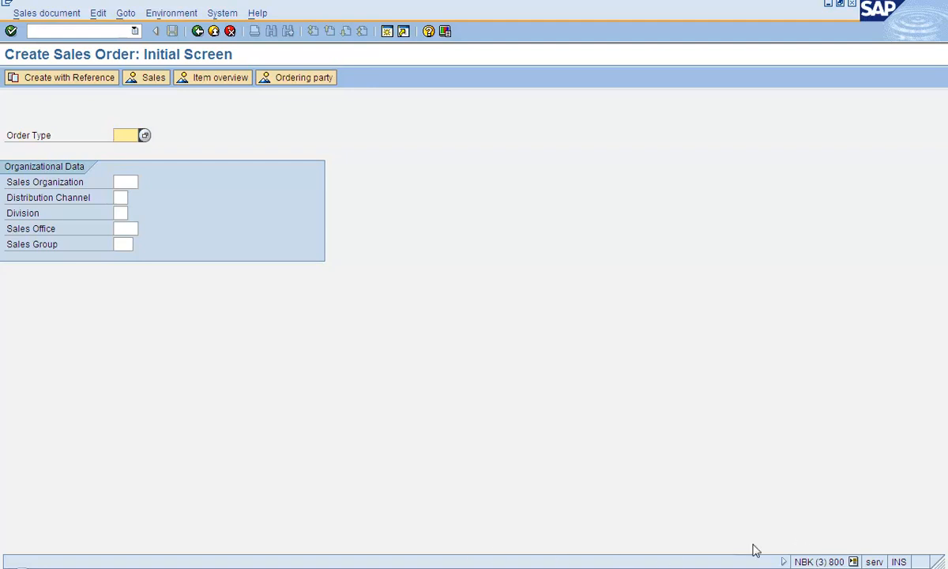
View the list of all open SAP sessions through SAP Logon, and dismiss it.
{"action": "left_click", "coordinate": [822, 568]}
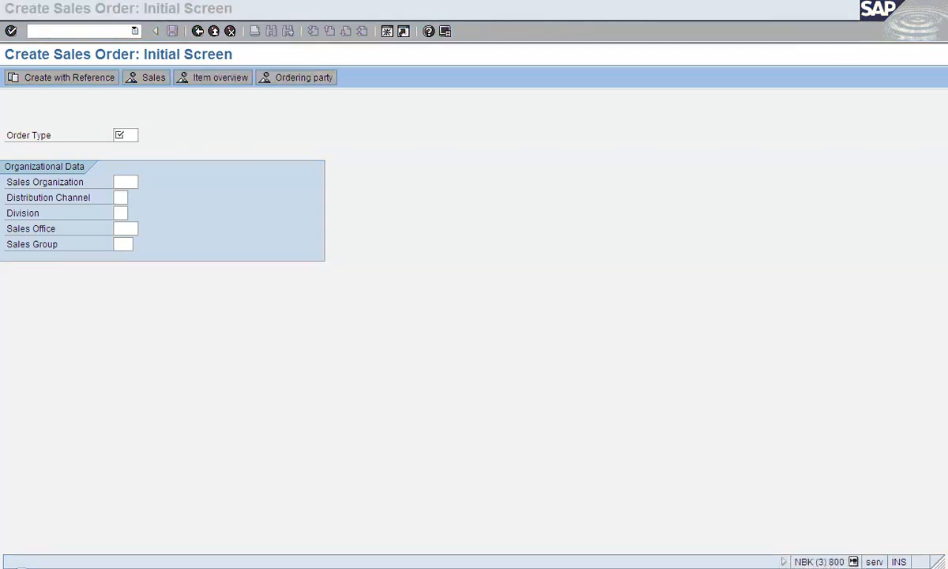
{"action": "left_click", "coordinate": [695, 568]}
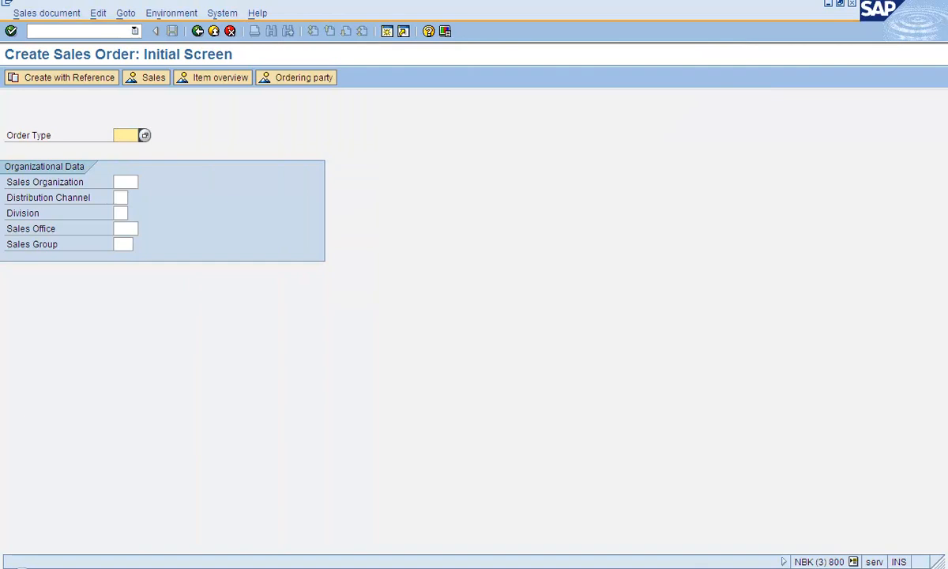
{"action": "right_click", "coordinate": [670, 568]}
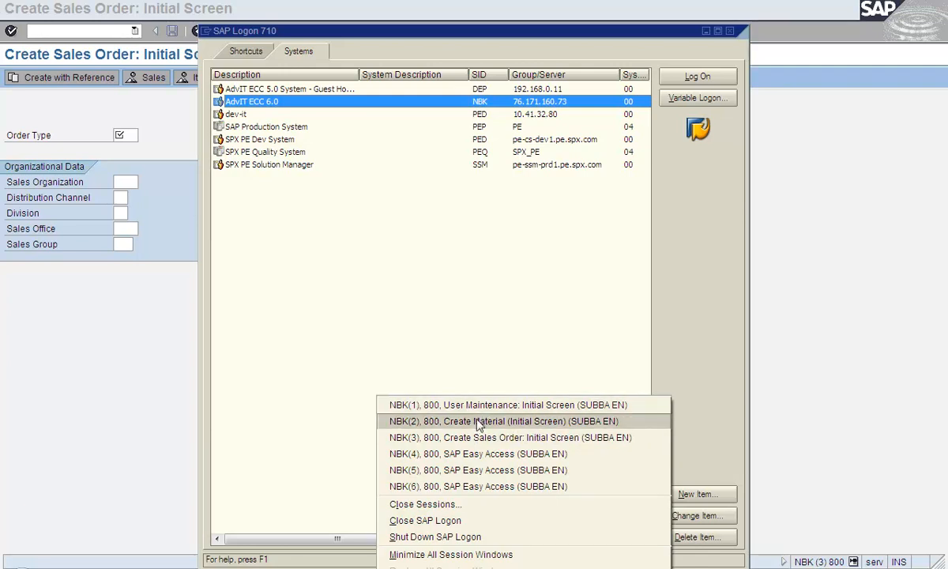
{"action": "left_click", "coordinate": [821, 380]}
Review the system details of the Create Sales Order session, and make its status bar show the user.
{"action": "left_click", "coordinate": [853, 562]}
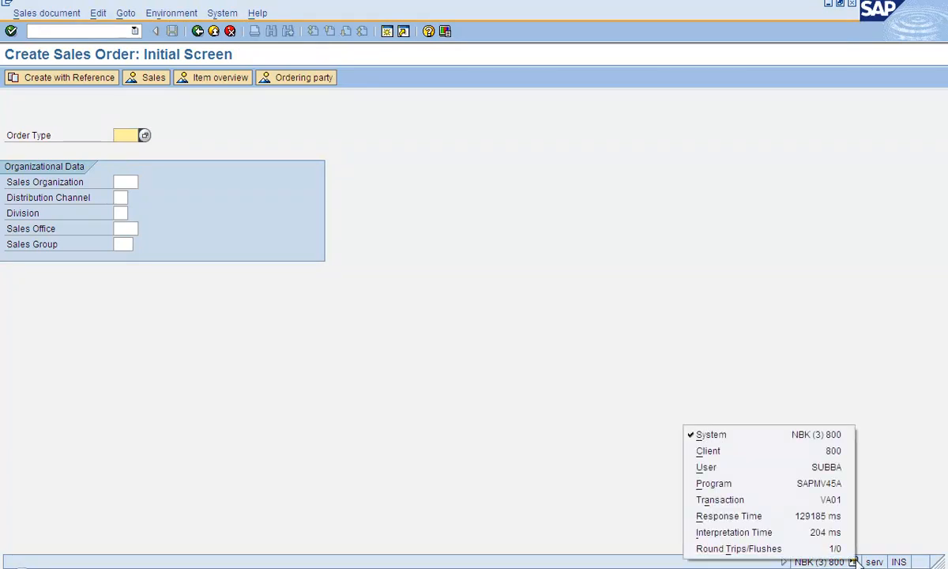
{"action": "left_click", "coordinate": [888, 497]}
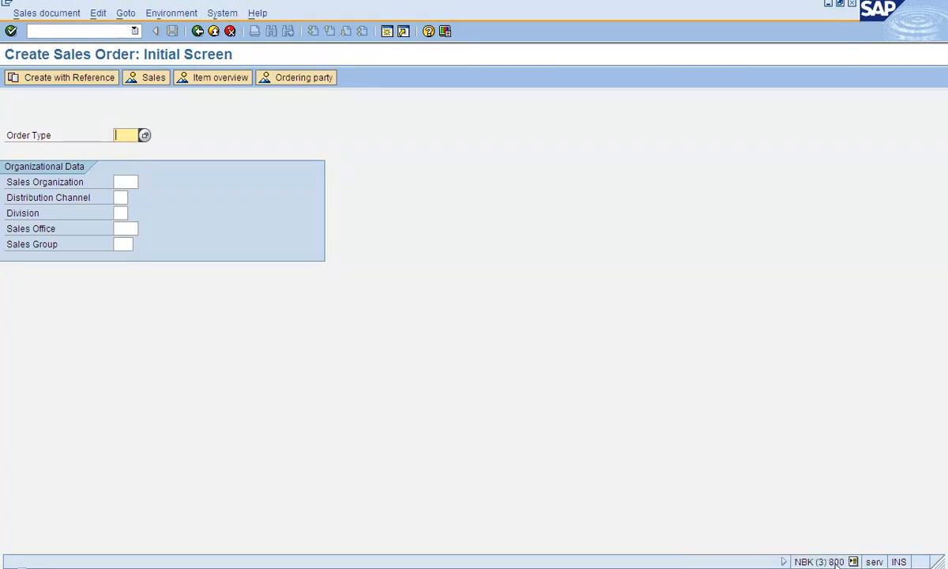
{"action": "left_click", "coordinate": [853, 561]}
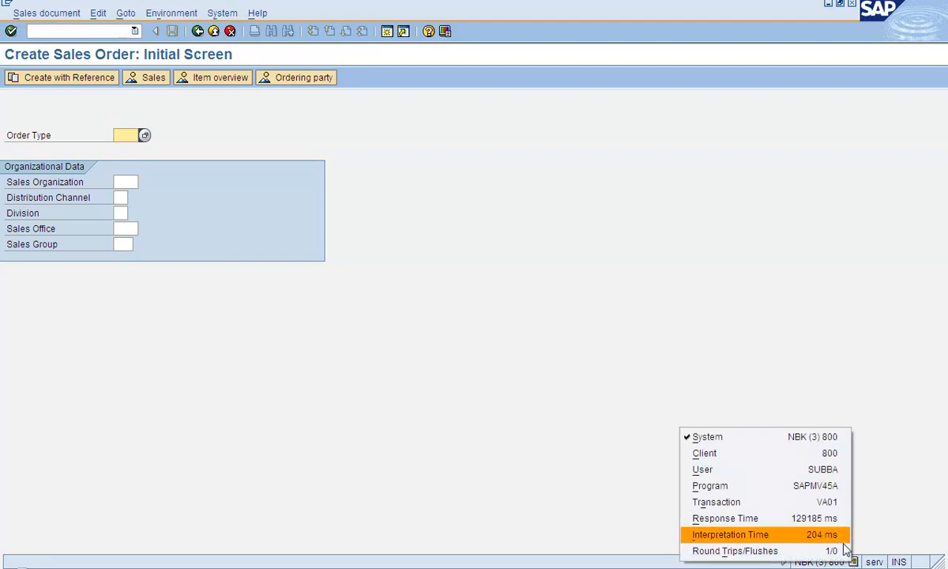
{"action": "left_click", "coordinate": [816, 471]}
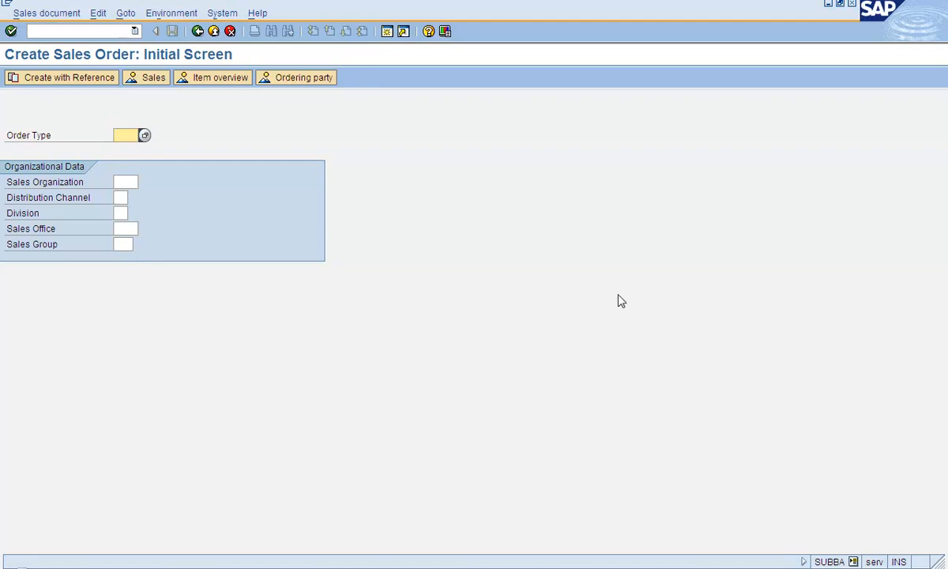
{"action": "left_click", "coordinate": [853, 561]}
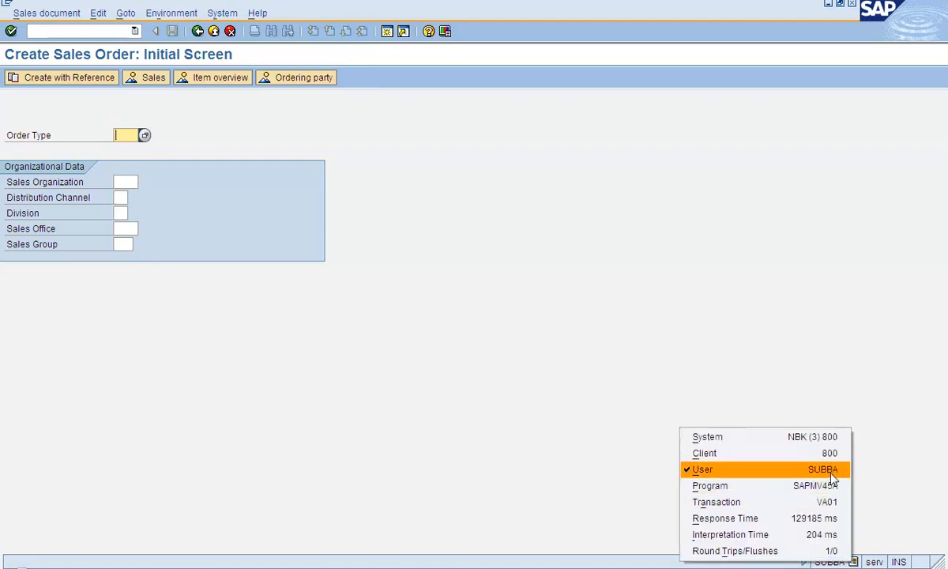
{"action": "left_click", "coordinate": [890, 521]}
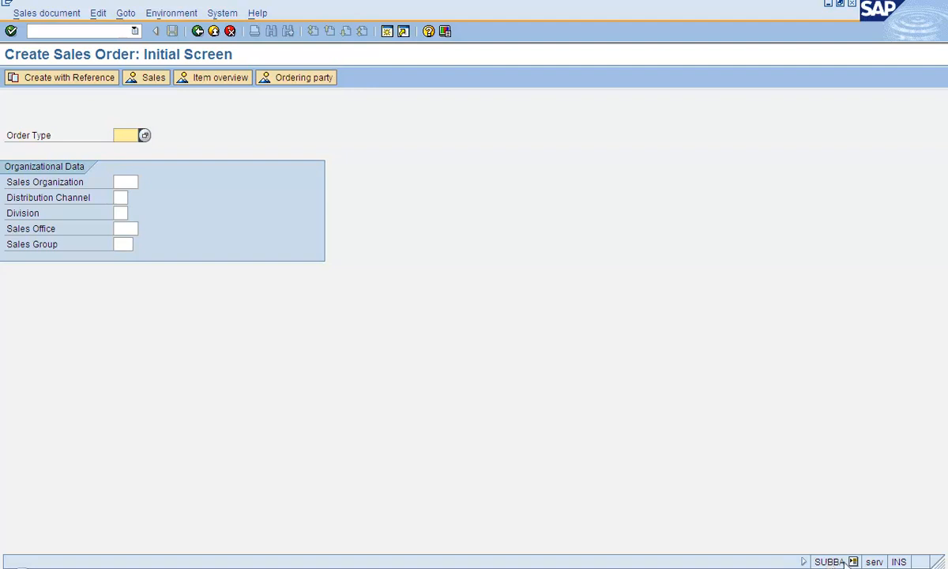
Make the Create Sales Order status bar show the transaction, and set it back to the system.
{"action": "left_click", "coordinate": [852, 561]}
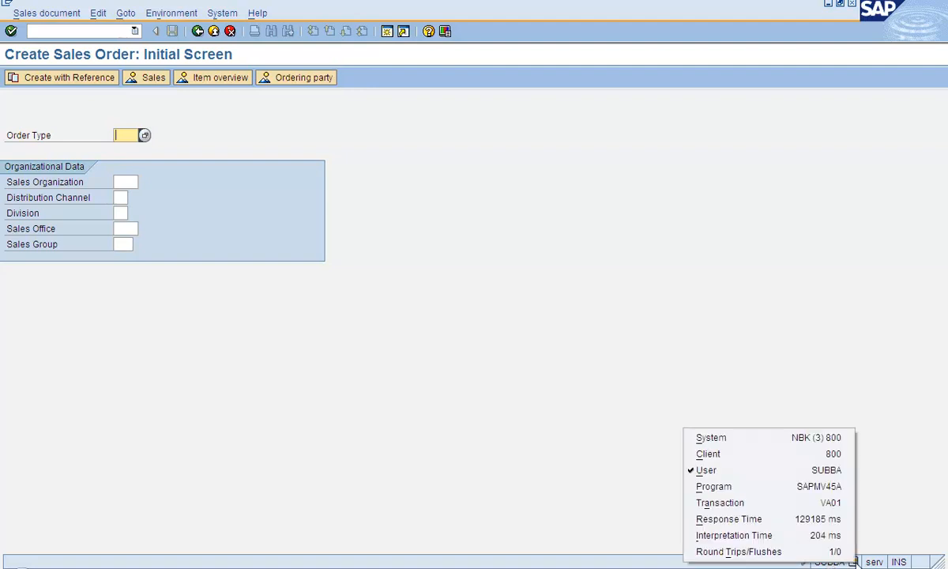
{"action": "left_click", "coordinate": [838, 502]}
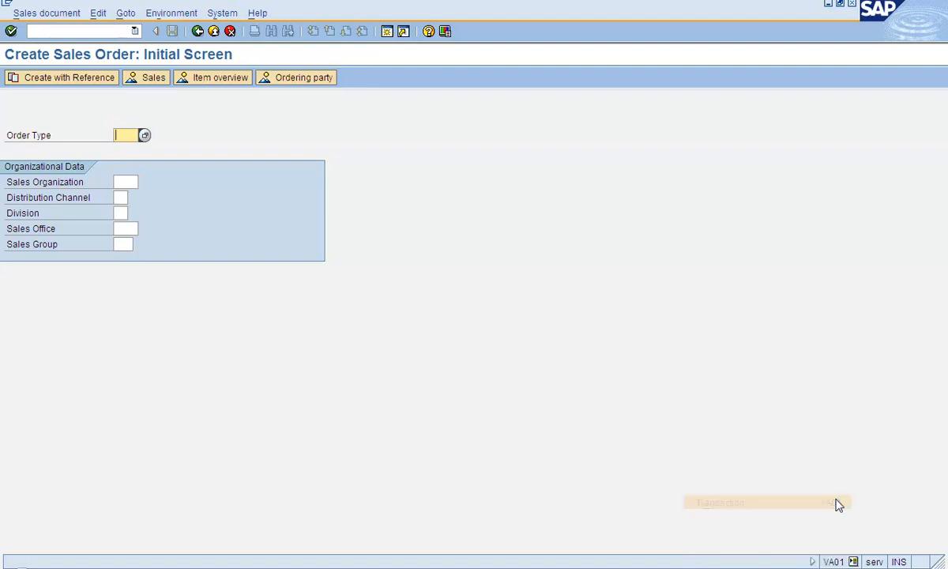
{"action": "left_click", "coordinate": [855, 562]}
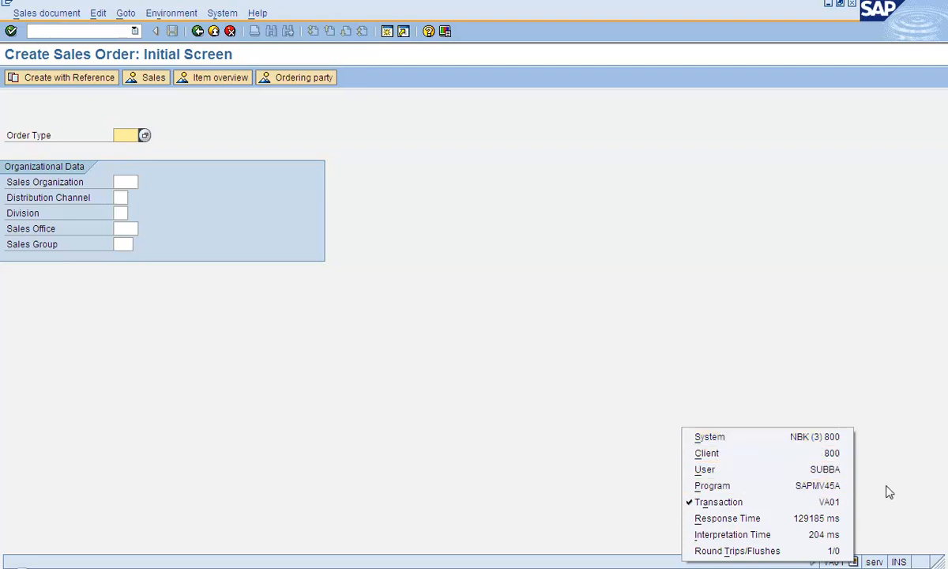
{"action": "left_click", "coordinate": [867, 535]}
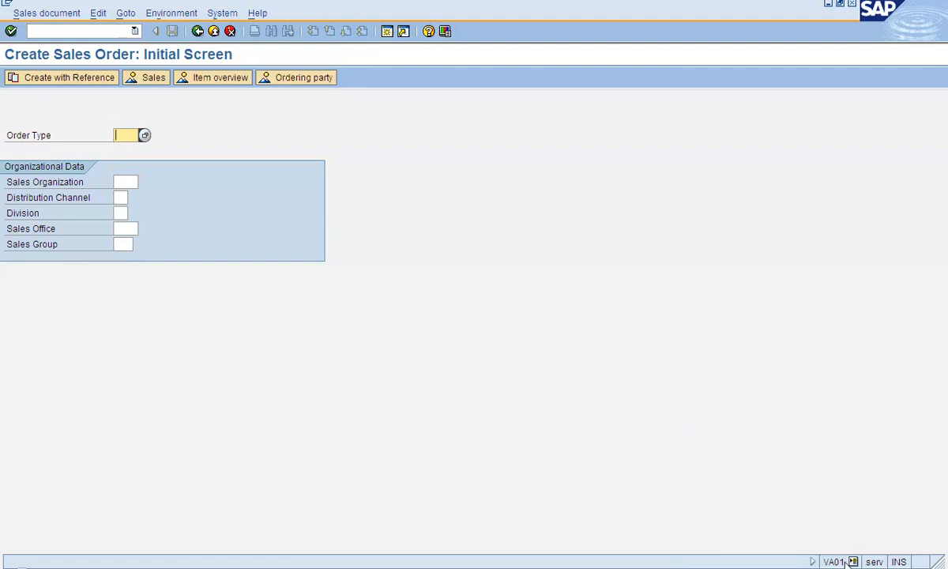
{"action": "left_click", "coordinate": [857, 562]}
{"action": "left_click", "coordinate": [809, 434]}
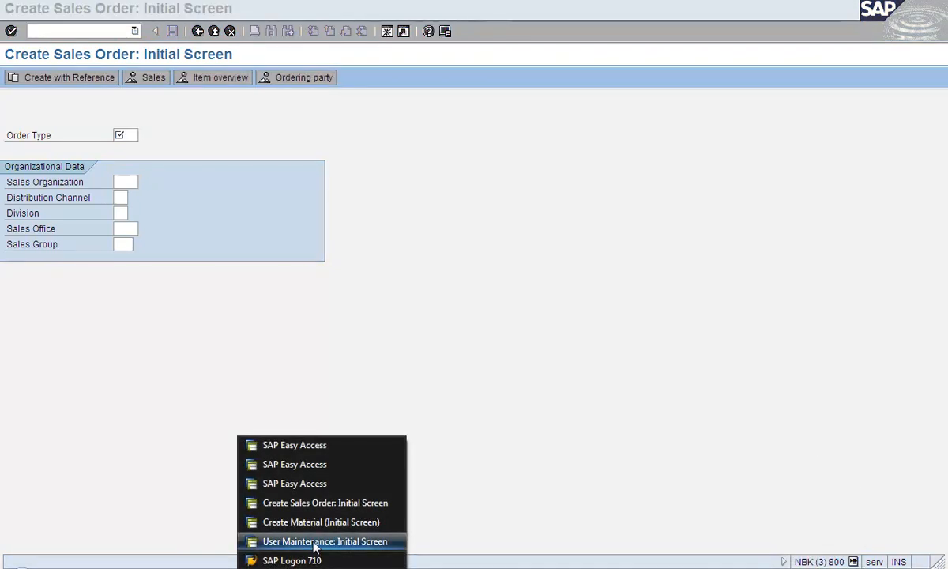
Switch to the User Maintenance session and make its status bar show the user.
{"action": "left_click", "coordinate": [249, 543]}
{"action": "left_click", "coordinate": [853, 562]}
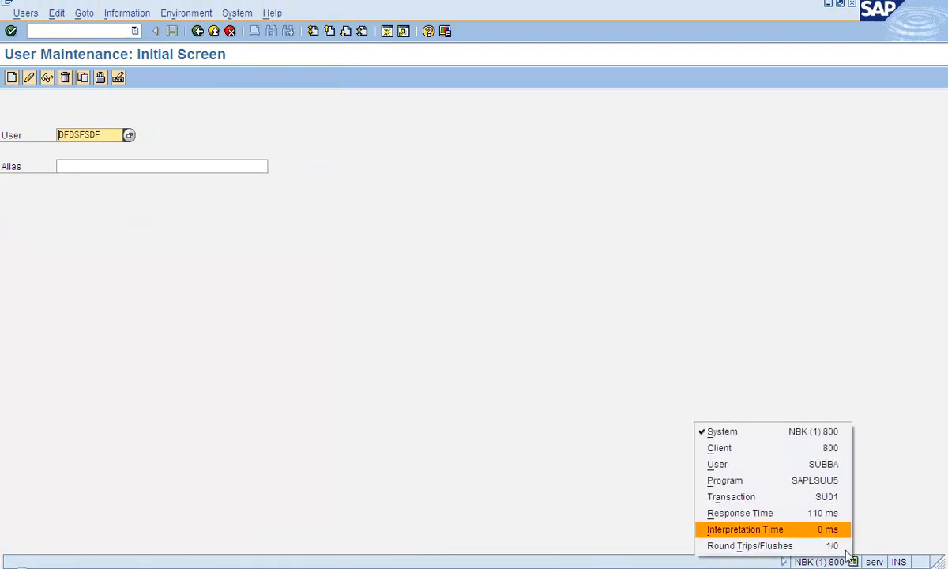
{"action": "left_click", "coordinate": [825, 466]}
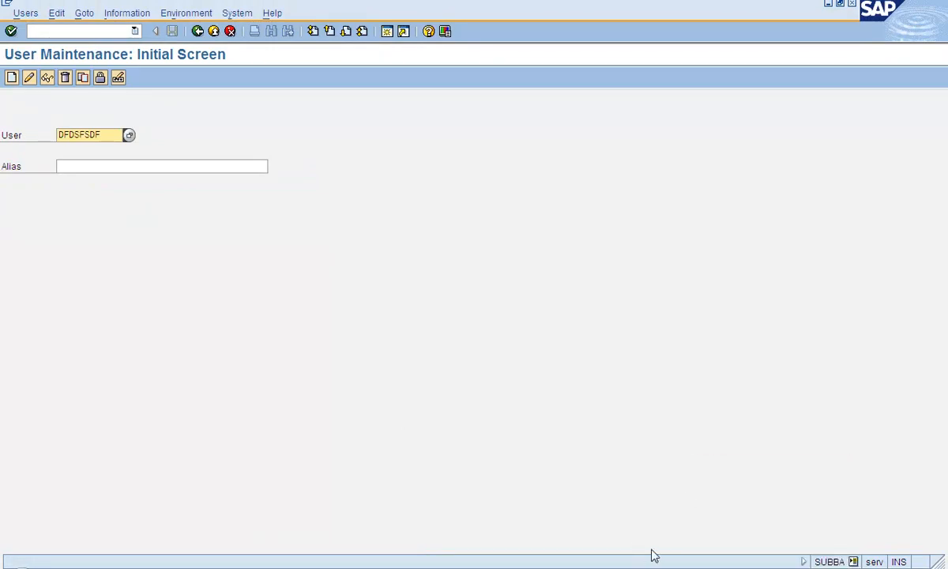
Switch to the Create Material session and make its status bar show the transaction.
{"action": "left_click", "coordinate": [326, 565]}
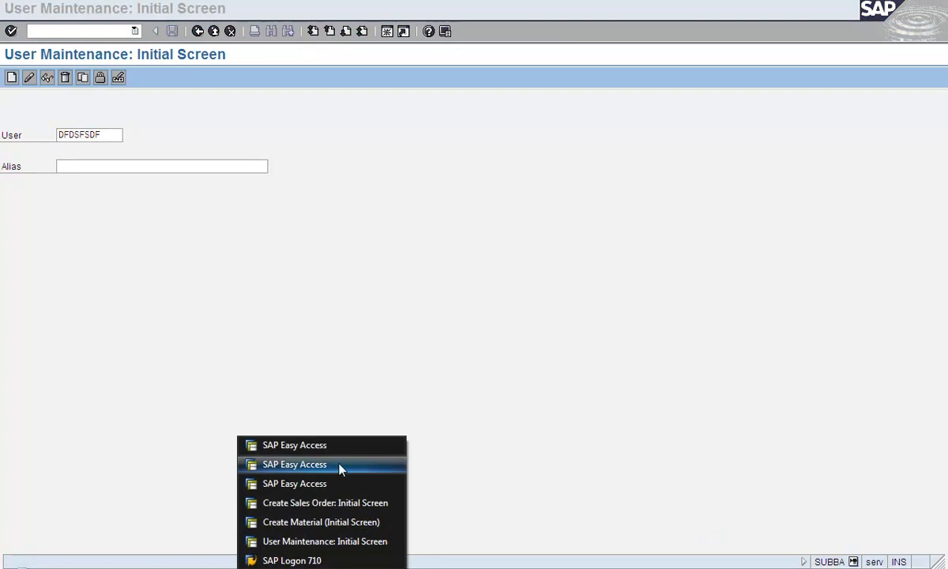
{"action": "left_click", "coordinate": [331, 523]}
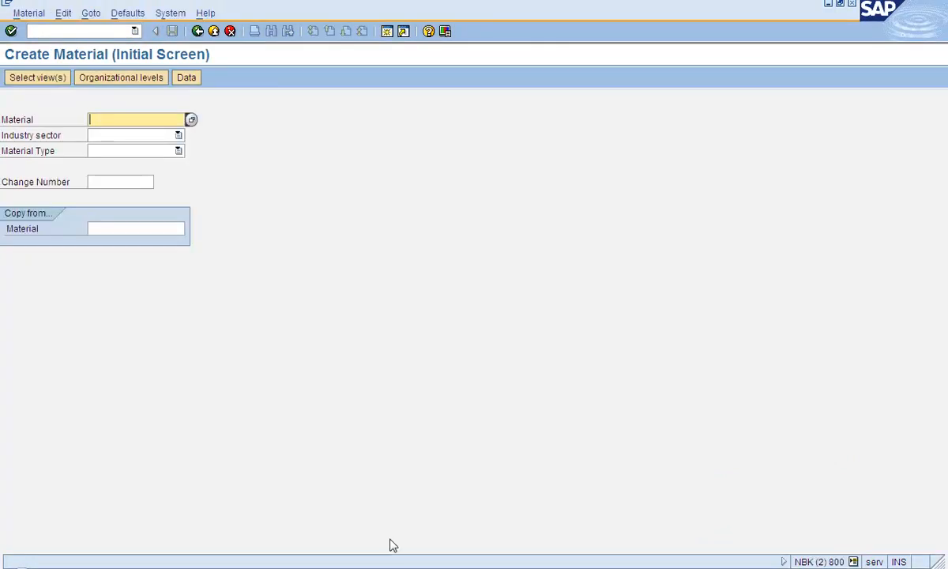
{"action": "left_click", "coordinate": [852, 561]}
{"action": "left_click", "coordinate": [832, 497]}
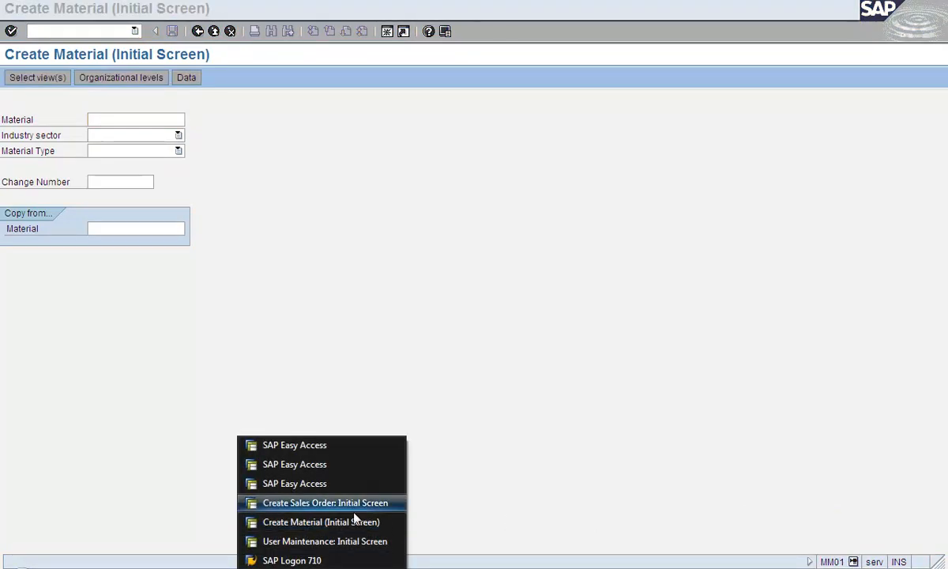
In the Create Sales Order session, show the response time in the status bar, and set it back to the system.
{"action": "left_click", "coordinate": [354, 505]}
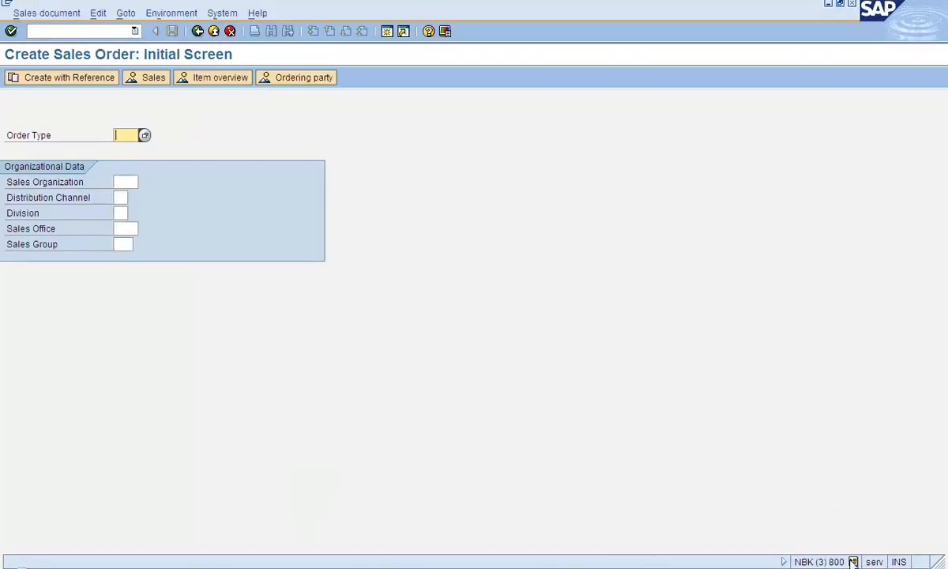
{"action": "left_click", "coordinate": [851, 561]}
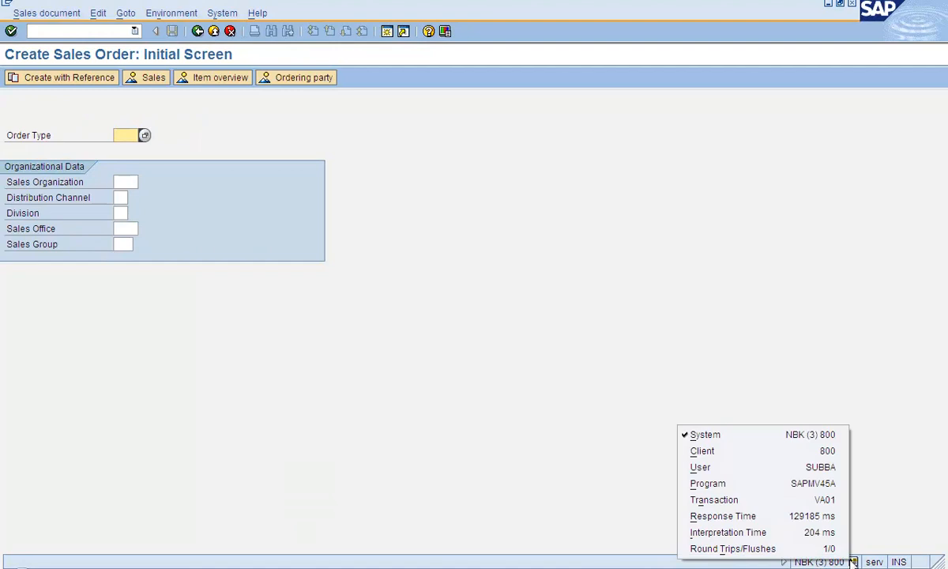
{"action": "left_click", "coordinate": [829, 516]}
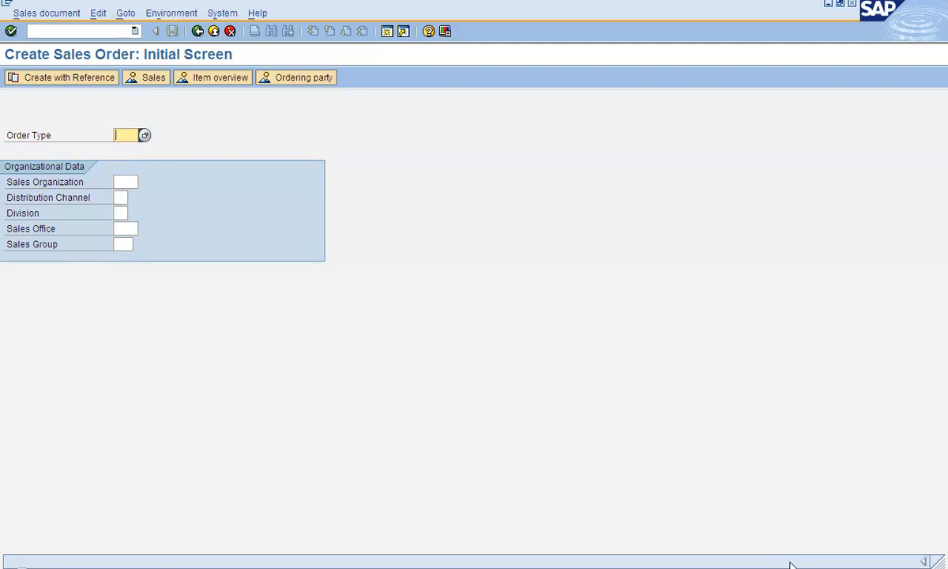
{"action": "left_click", "coordinate": [923, 560]}
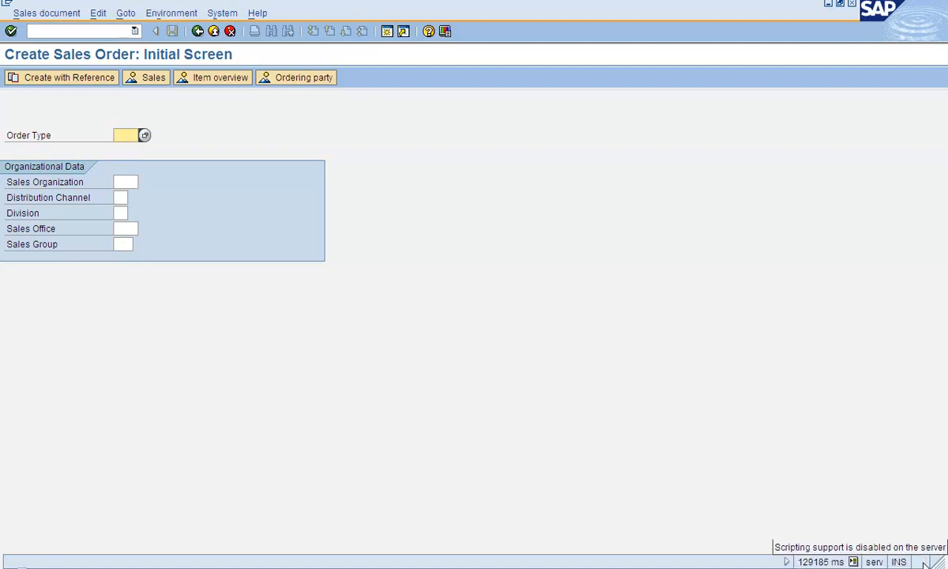
{"action": "left_click", "coordinate": [853, 562]}
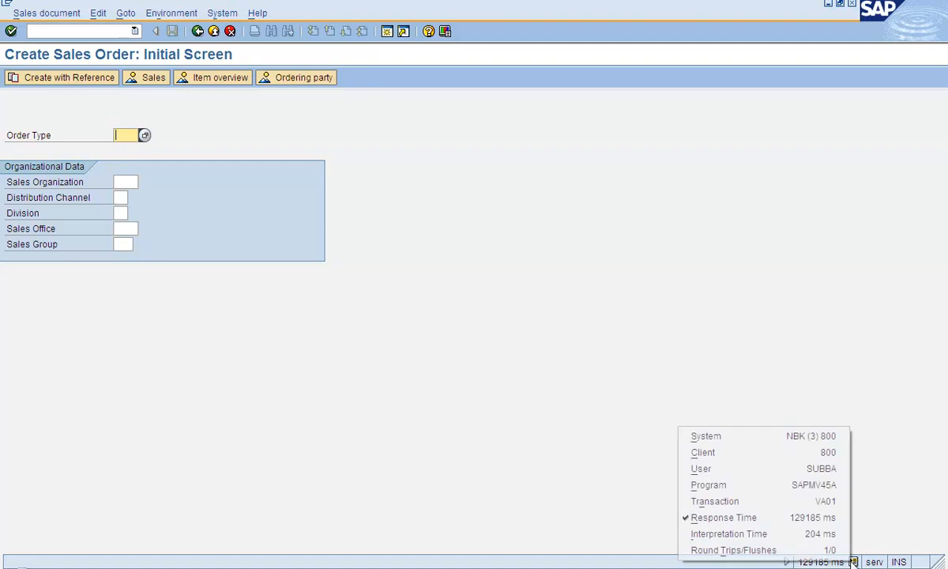
{"action": "left_click", "coordinate": [786, 436]}
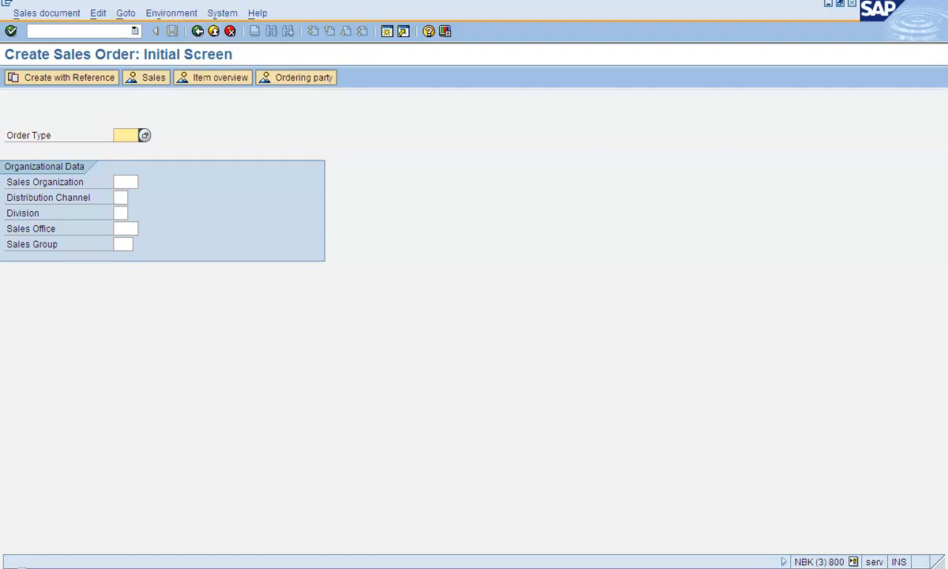
Close one SAP Easy Access session, and return to the Create Sales Order session by way of another.
{"action": "left_click", "coordinate": [286, 567]}
{"action": "left_click", "coordinate": [318, 449]}
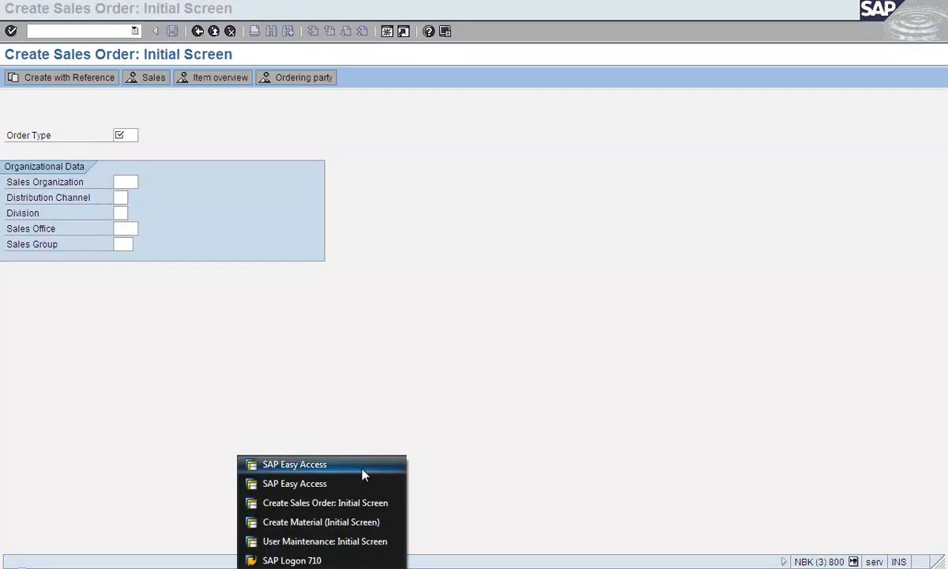
{"action": "left_click", "coordinate": [360, 467]}
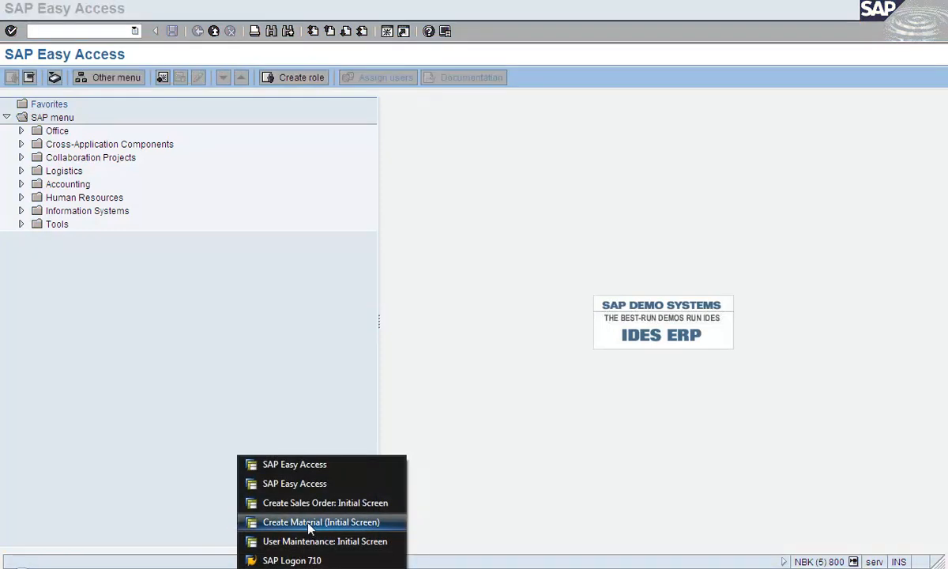
{"action": "left_click", "coordinate": [314, 505]}
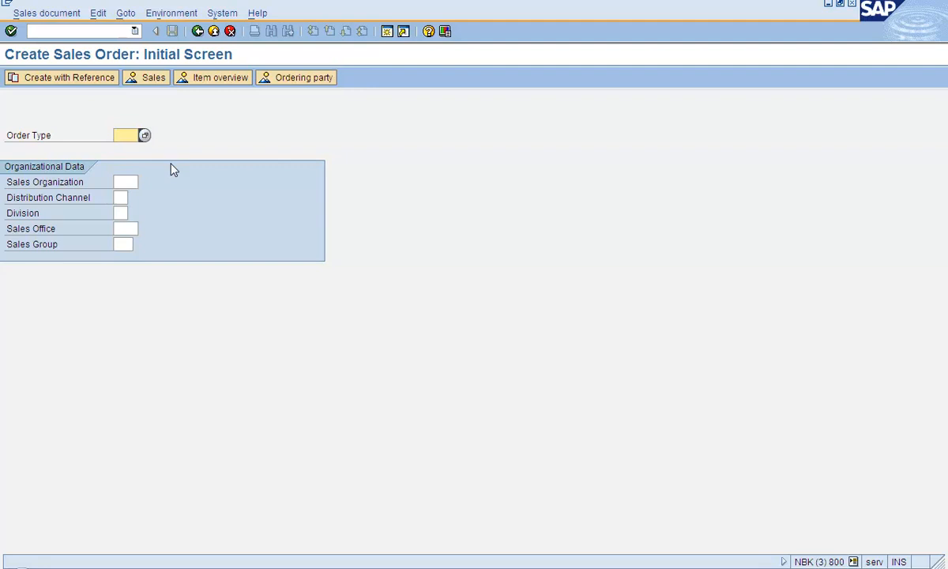
Switch to the User Maintenance session and try to open the entered user for changes.
{"action": "left_click", "coordinate": [318, 567]}
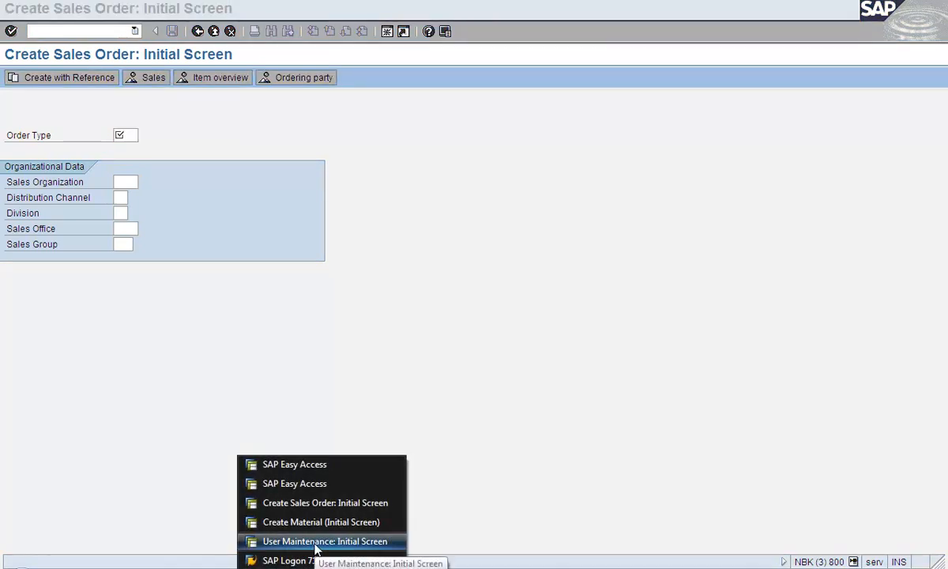
{"action": "left_click", "coordinate": [315, 542]}
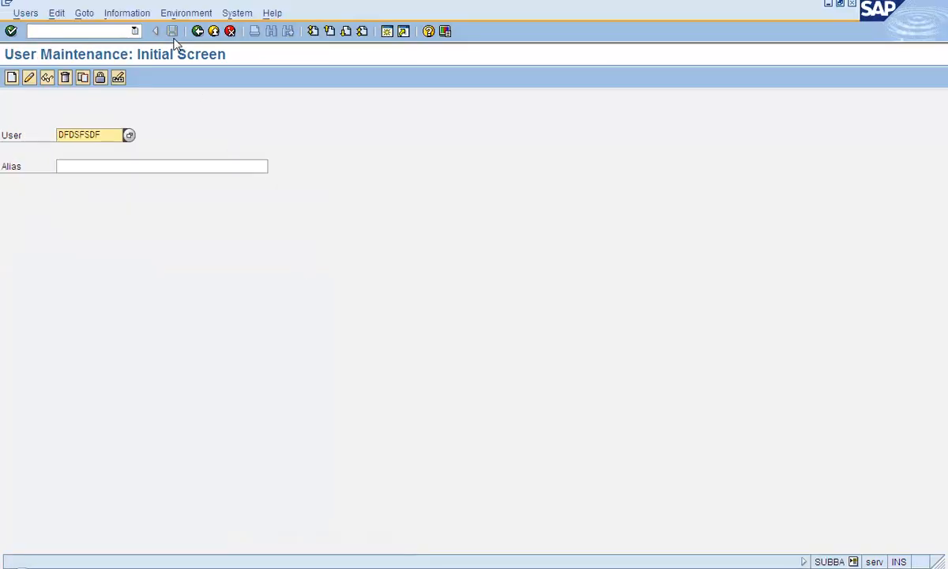
{"action": "left_click", "coordinate": [30, 81]}
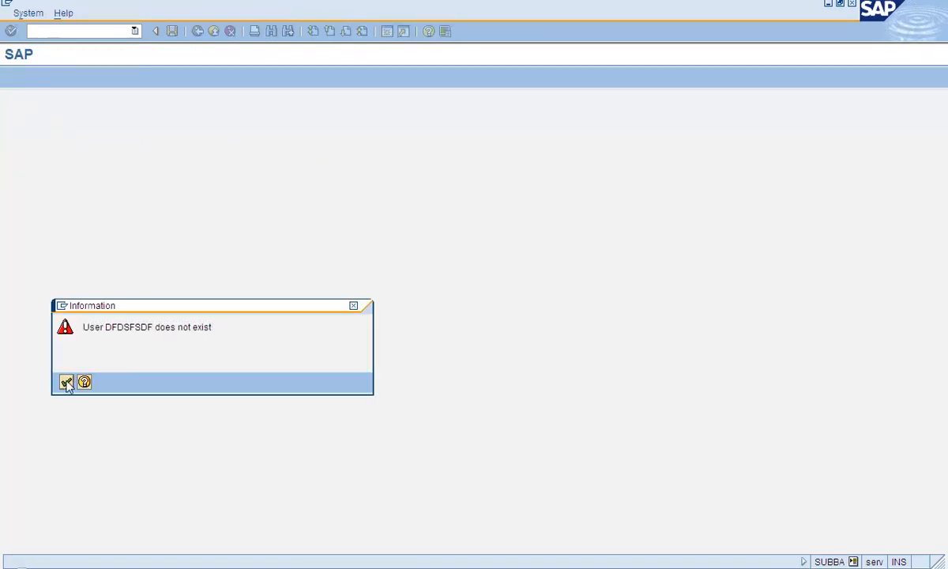
{"action": "left_click", "coordinate": [66, 382]}
Start creating the entered user, and cancel without saving the record.
{"action": "left_click", "coordinate": [13, 82]}
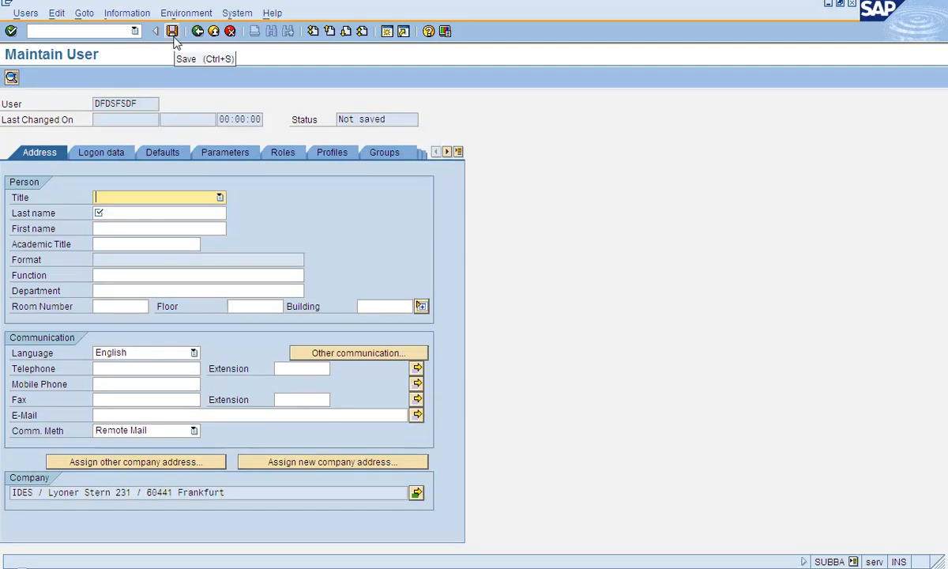
{"action": "left_click", "coordinate": [230, 32]}
{"action": "left_click", "coordinate": [187, 249]}
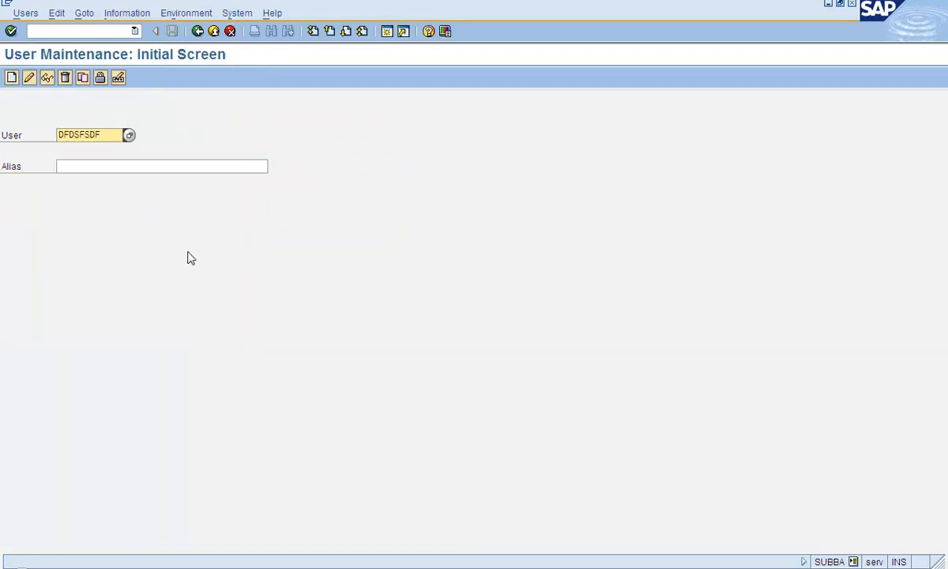
Close one SAP Easy Access session from the open session list, and switch to the remaining SAP Easy Access session.
{"action": "left_click", "coordinate": [338, 550]}
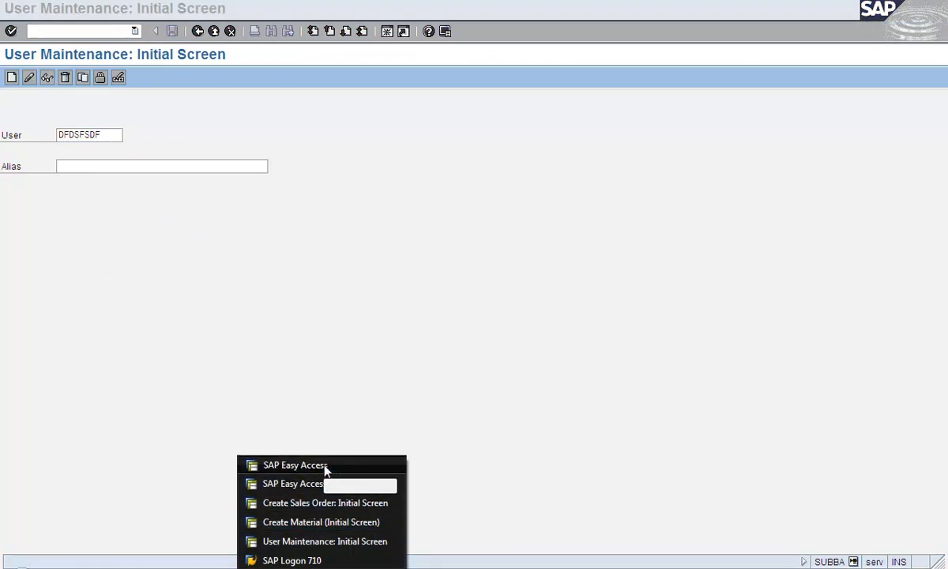
{"action": "left_click", "coordinate": [326, 466]}
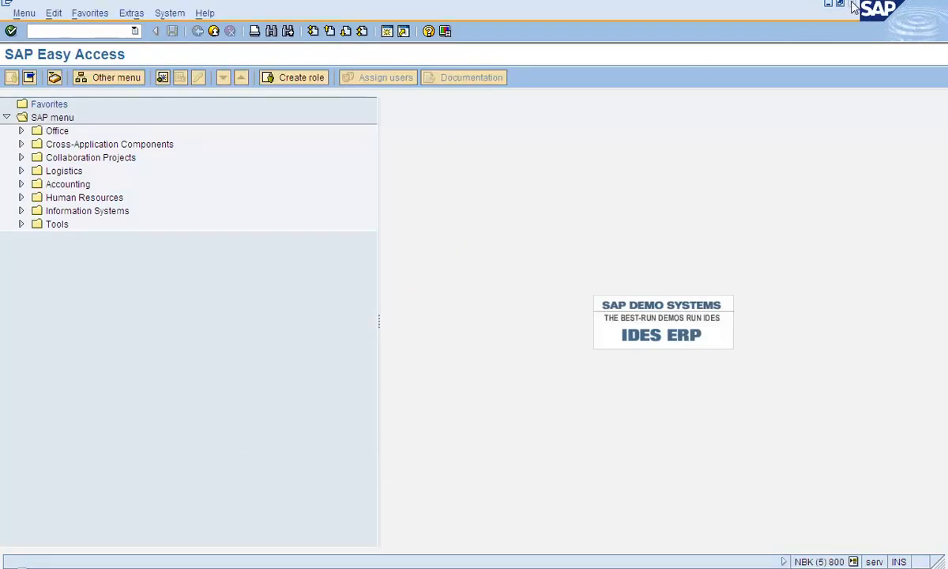
{"action": "left_click", "coordinate": [852, 5]}
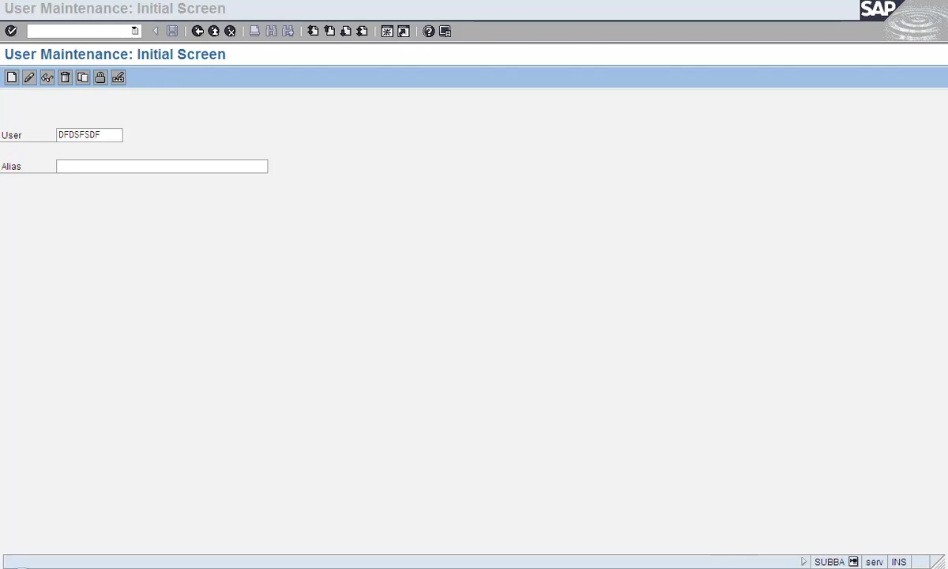
{"action": "left_click", "coordinate": [728, 567]}
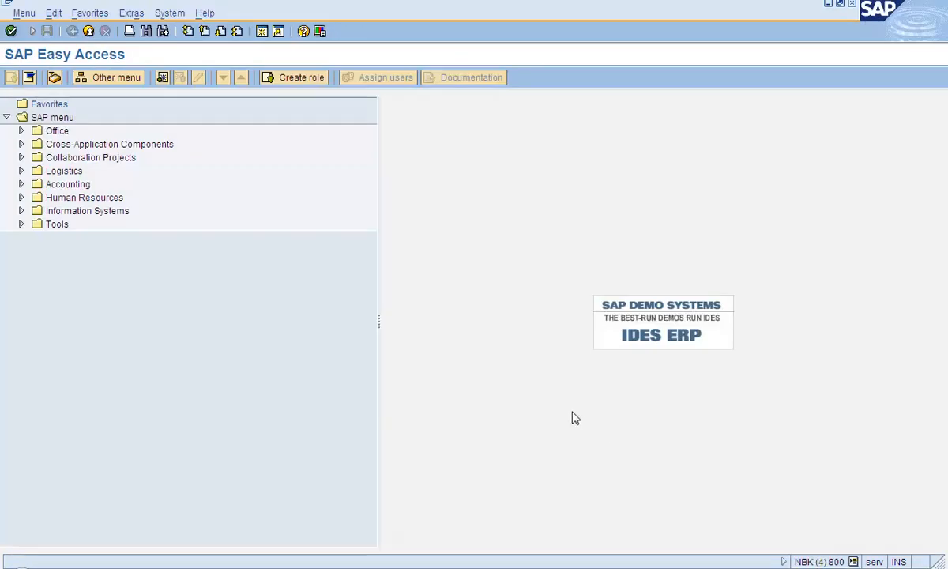
Expand the command field, look at the End Session option without choosing it, and end the current transaction with /N.
{"action": "left_click", "coordinate": [33, 31]}
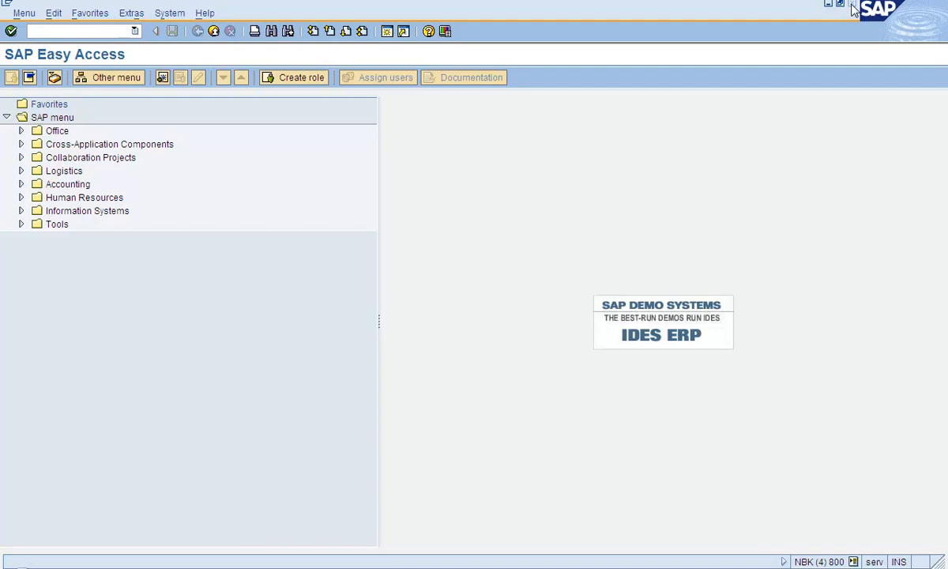
{"action": "left_click", "coordinate": [168, 13]}
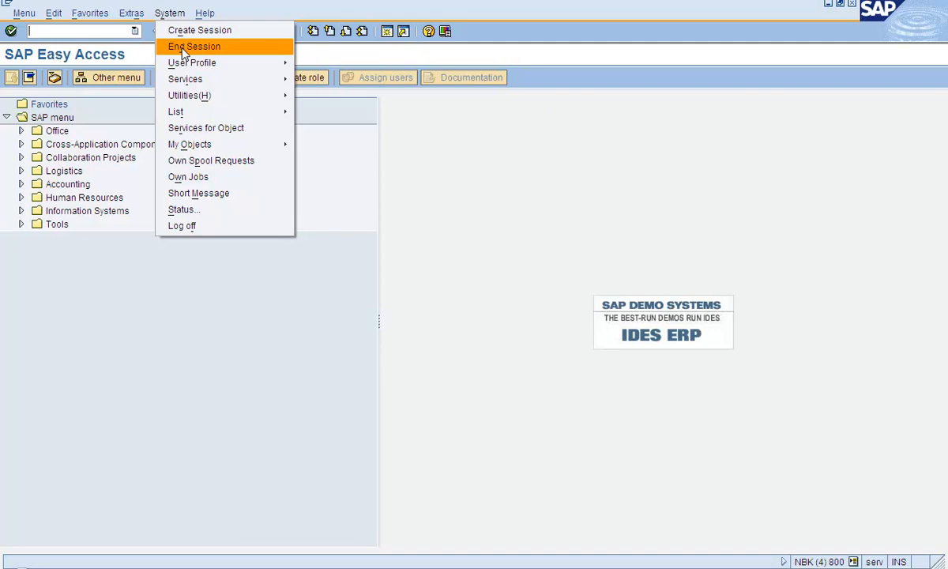
{"action": "left_click", "coordinate": [190, 333]}
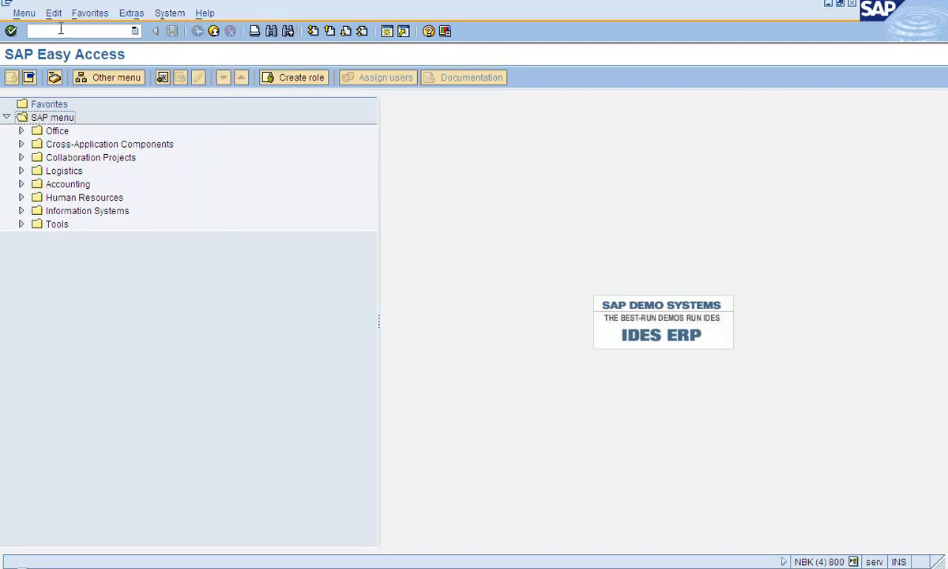
{"action": "type", "text": "/N"}
{"action": "key", "text": "Return"}
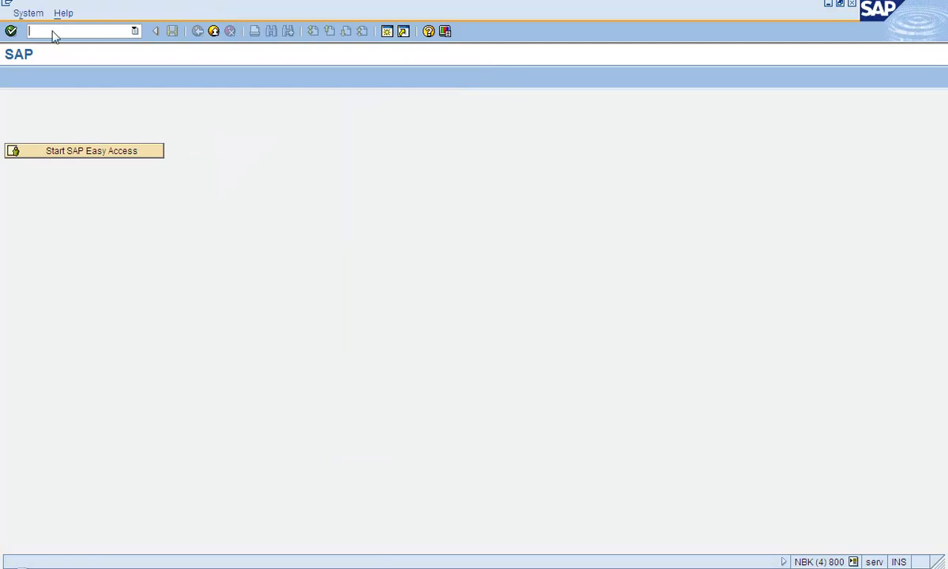
Log off and close all open sessions at once with the /NEX command.
{"action": "left_click", "coordinate": [79, 31]}
{"action": "type", "text": "/N"}
{"action": "key", "text": "BackSpace"}
{"action": "key", "text": "BackSpace"}
{"action": "type", "text": "/NEX"}
{"action": "key", "text": "Return"}
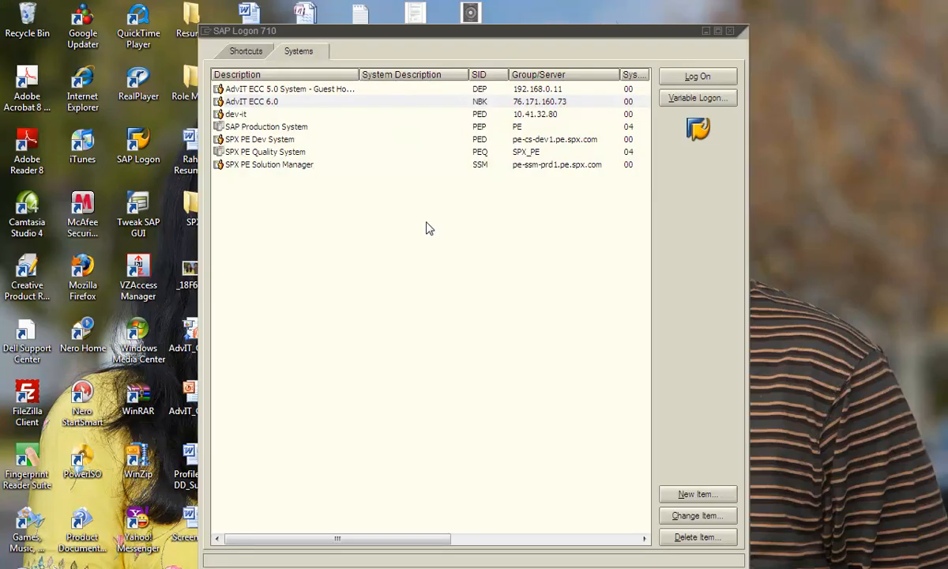
Log on to the AdvIT ECC 6.0 system in client 800 with the user name and password.
{"action": "double_click", "coordinate": [333, 102]}
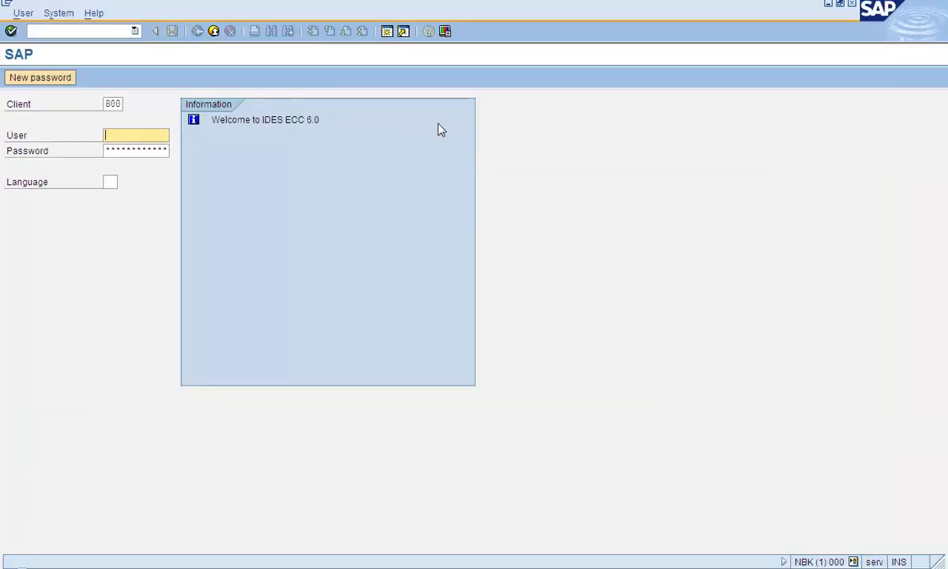
{"action": "type", "text": "D"}
{"action": "key", "text": "BackSpace"}
{"action": "type", "text": "SUBBA"}
{"action": "key", "text": "Tab"}
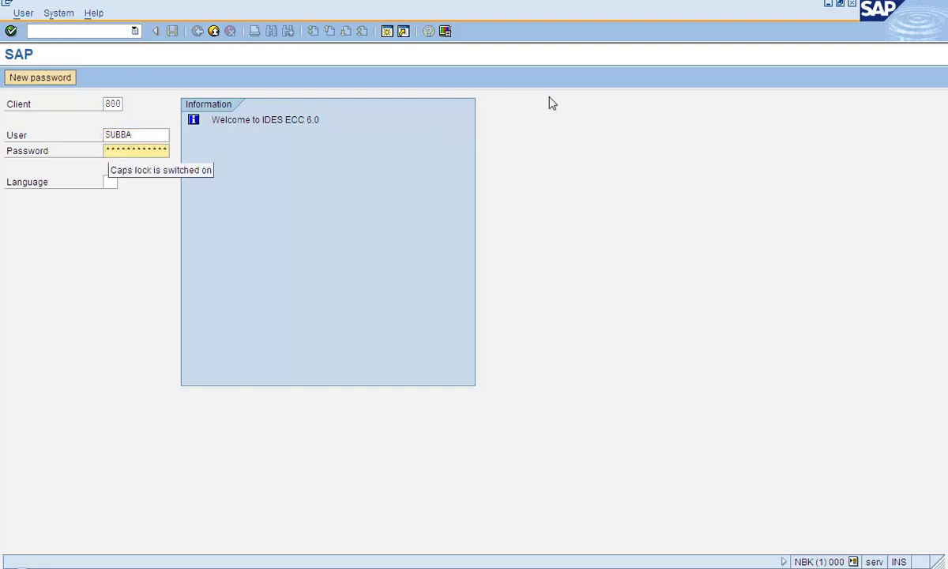
{"action": "key", "text": "Caps_Lock"}
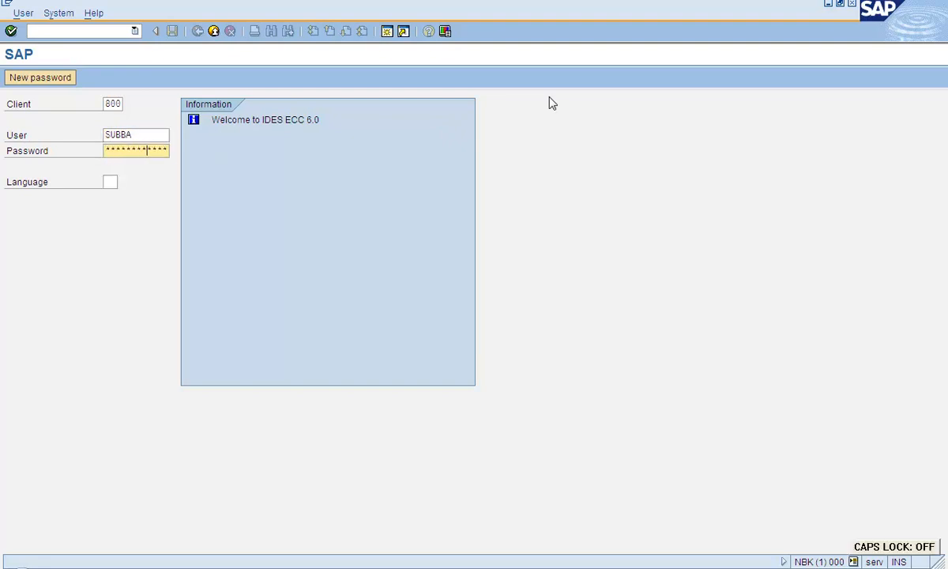
{"action": "key", "text": "Return"}
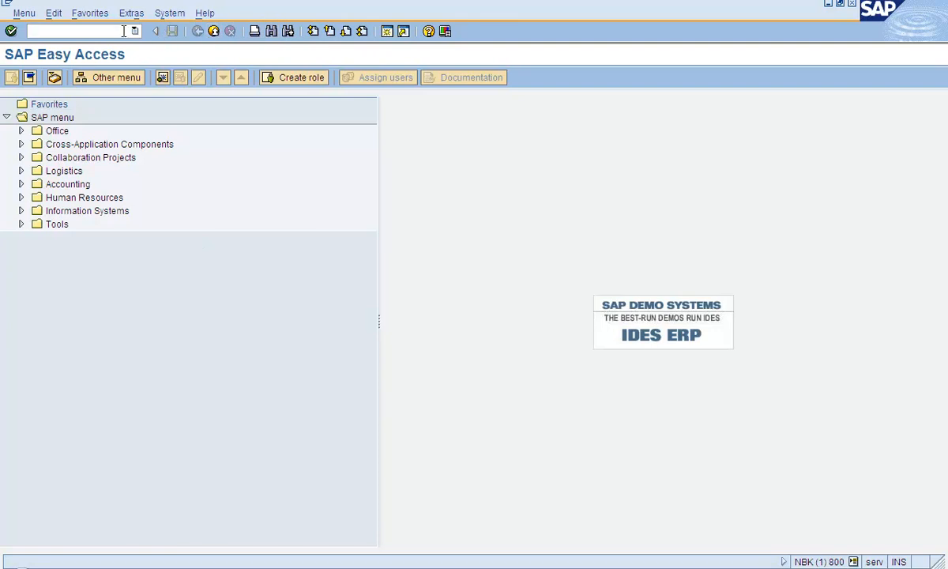
Open User Maintenance with transaction su01, and start Create Sales Order with va01 in a new session.
{"action": "type", "text": "su01"}
{"action": "key", "text": "Return"}
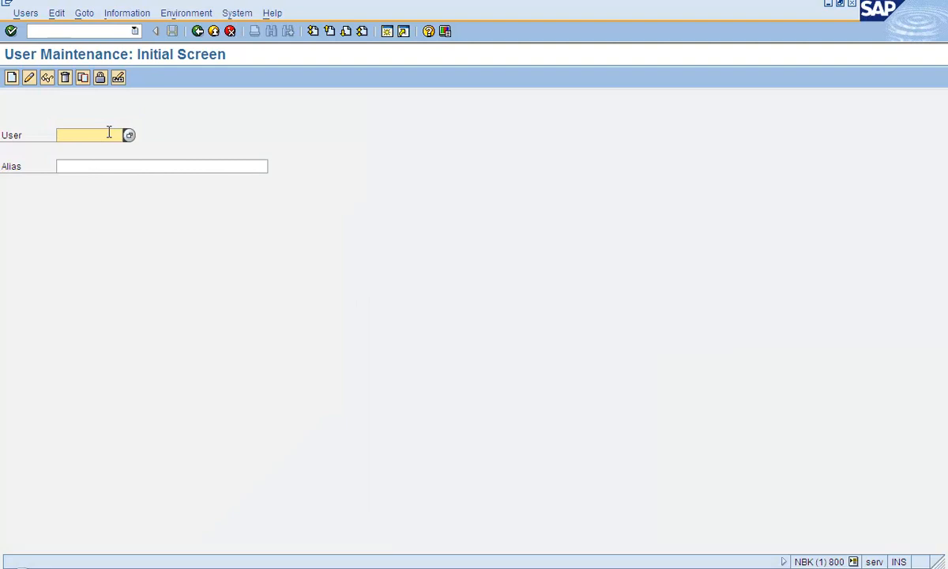
{"action": "left_click", "coordinate": [387, 33]}
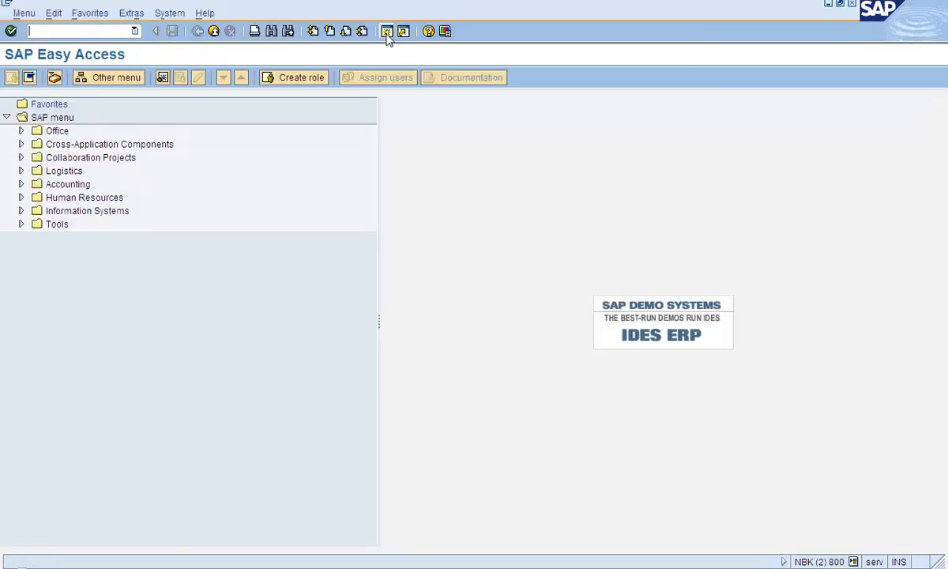
{"action": "type", "text": "va01"}
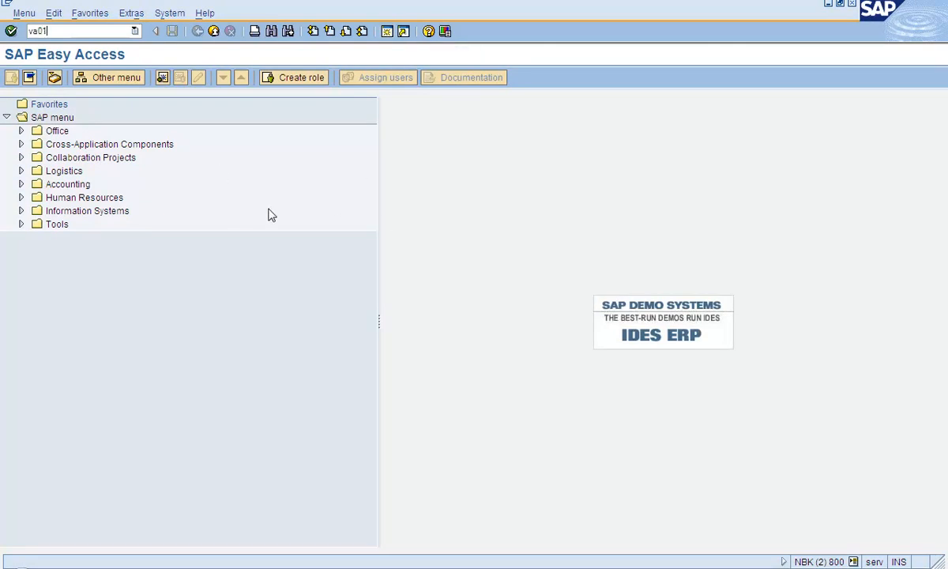
{"action": "key", "text": "Return"}
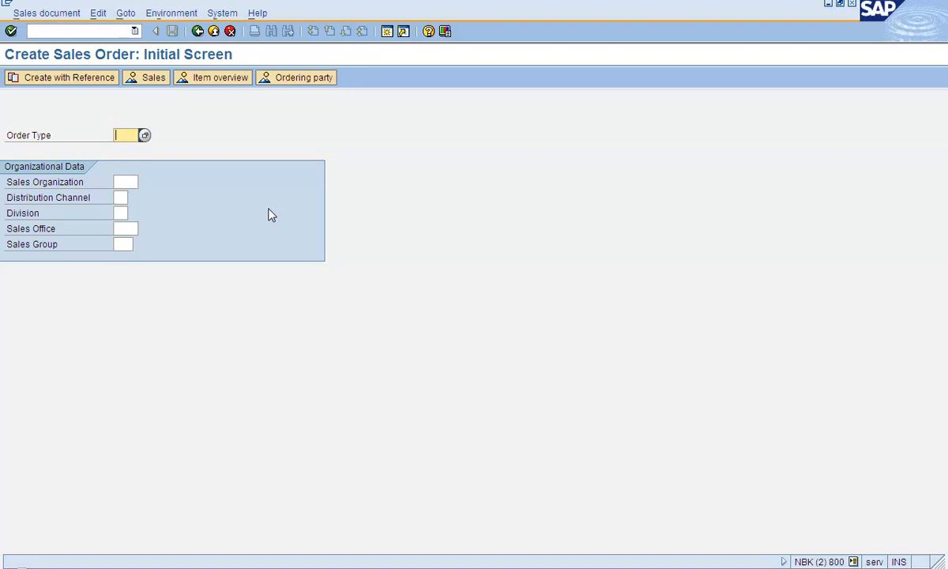
From the Create Sales Order session, open Create Material in an additional session with the command /omm01.
{"action": "left_click", "coordinate": [94, 30]}
{"action": "type", "text": "/"}
{"action": "type", "text": "omm01"}
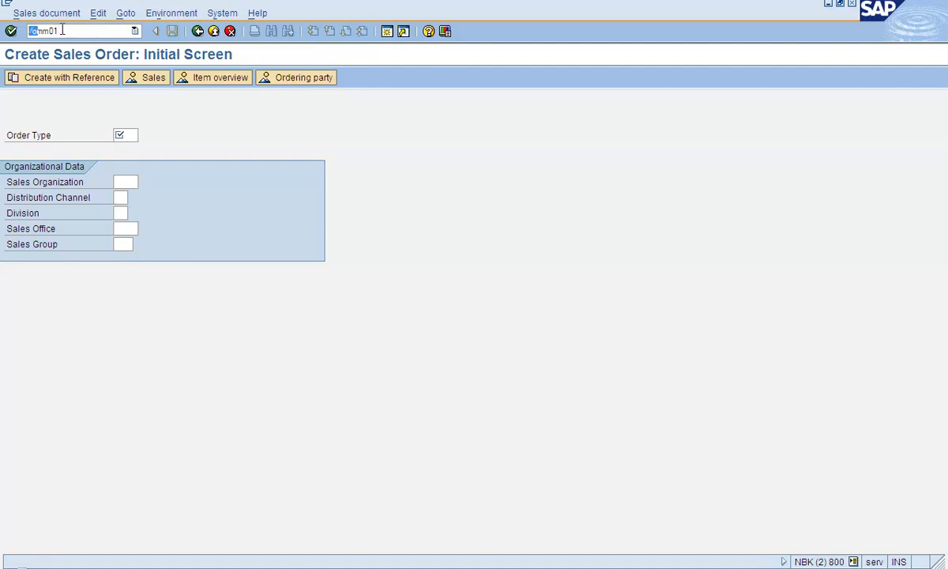
{"action": "left_click_drag", "start_coordinate": [54, 30], "coordinate": [36, 30]}
{"action": "key", "text": "Return"}
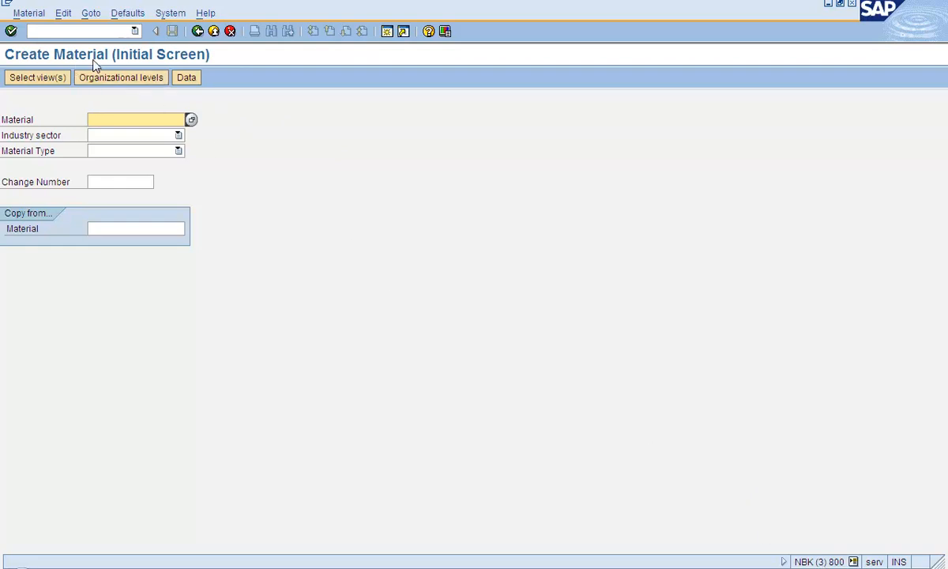
Replace the Create Material transaction with Create Vendor in the same session, using the command /nxk01.
{"action": "left_click", "coordinate": [69, 30]}
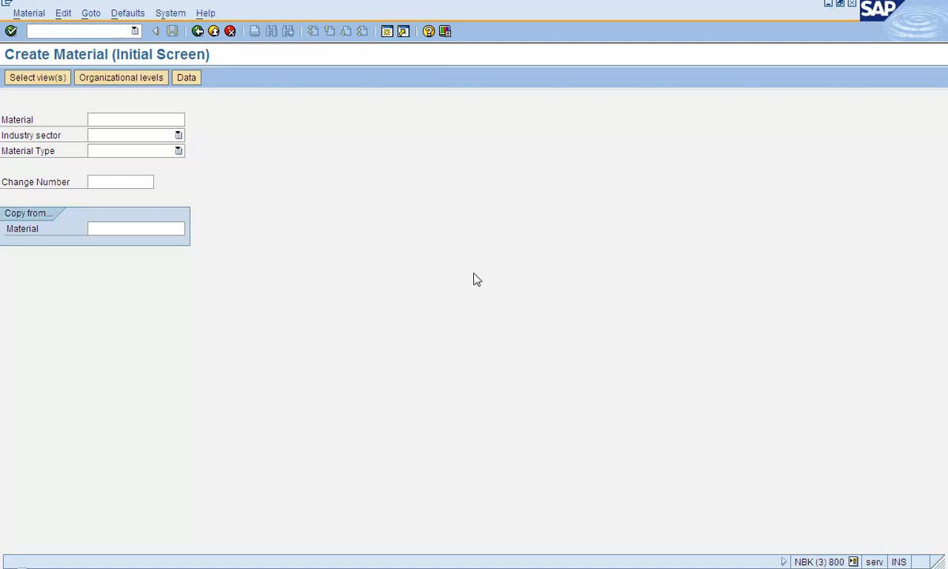
{"action": "left_click", "coordinate": [285, 194]}
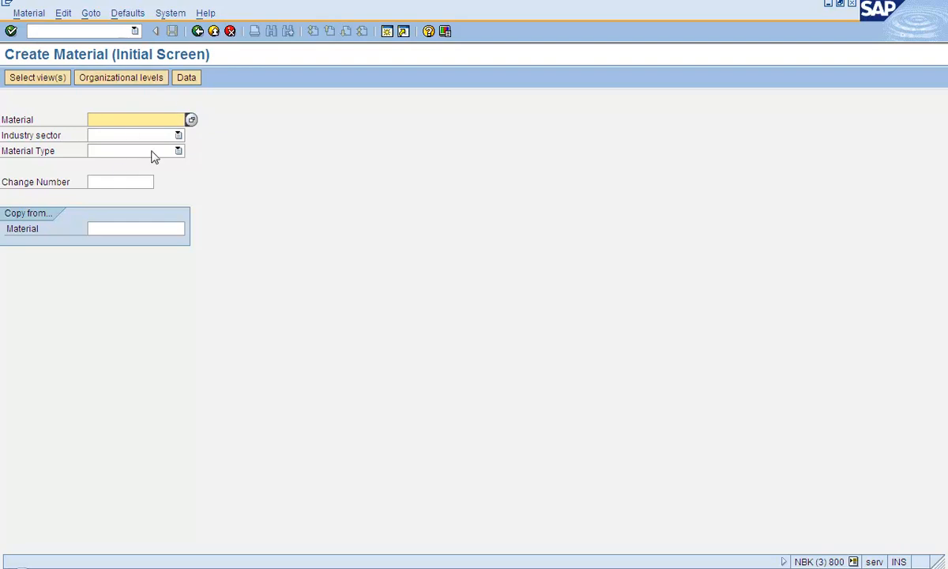
{"action": "left_click", "coordinate": [75, 30]}
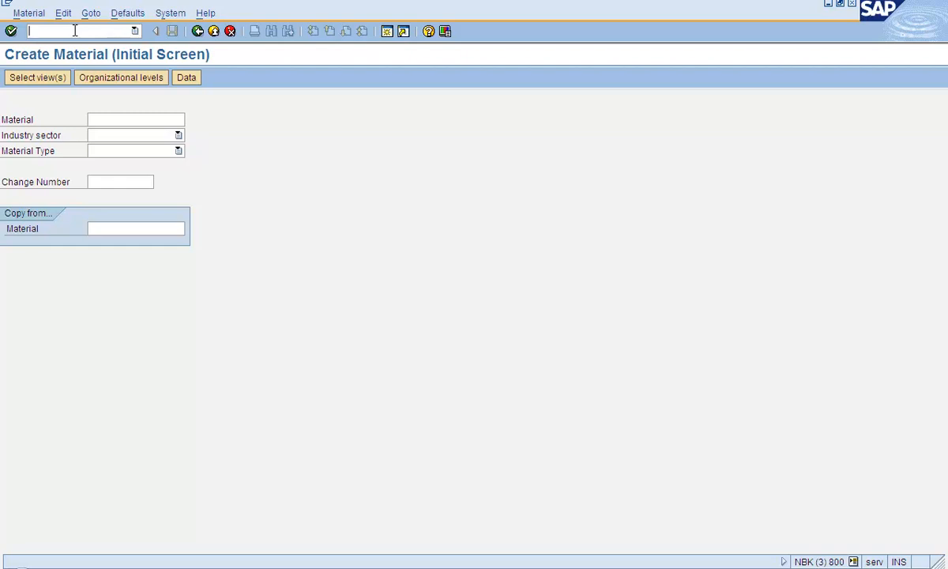
{"action": "type", "text": "/nxk01"}
{"action": "key", "text": "Return"}
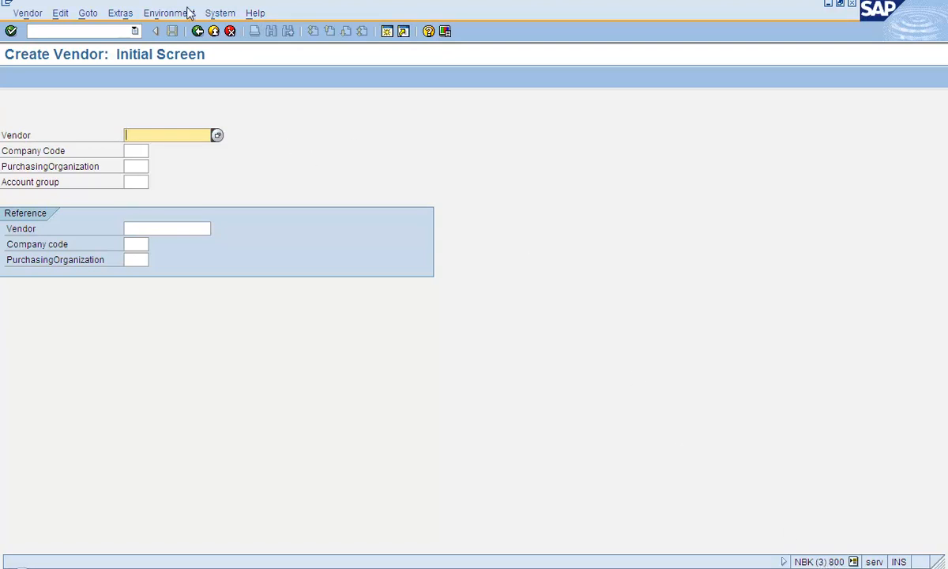
Show the system status of the Create Vendor session and examine its user, client and transaction code.
{"action": "left_click", "coordinate": [220, 14]}
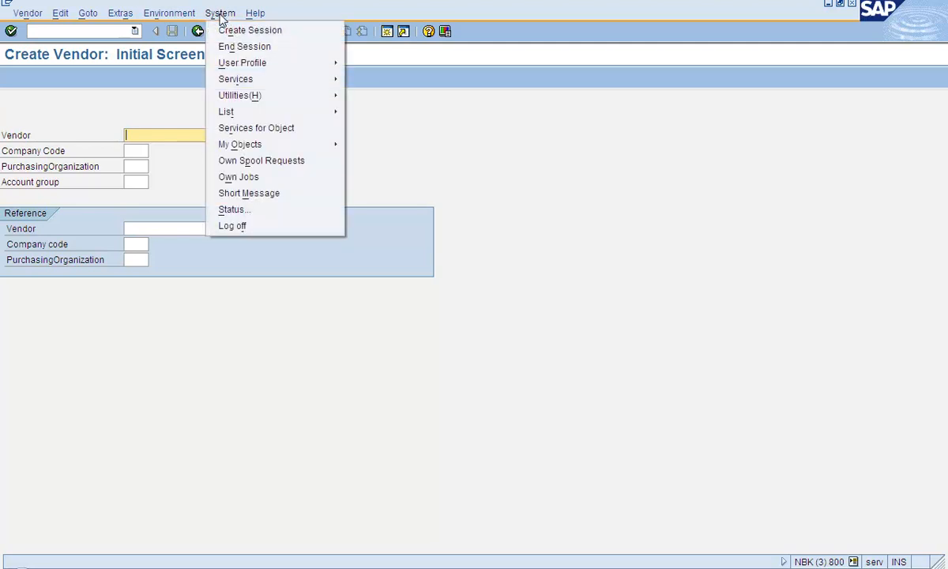
{"action": "left_click", "coordinate": [249, 214]}
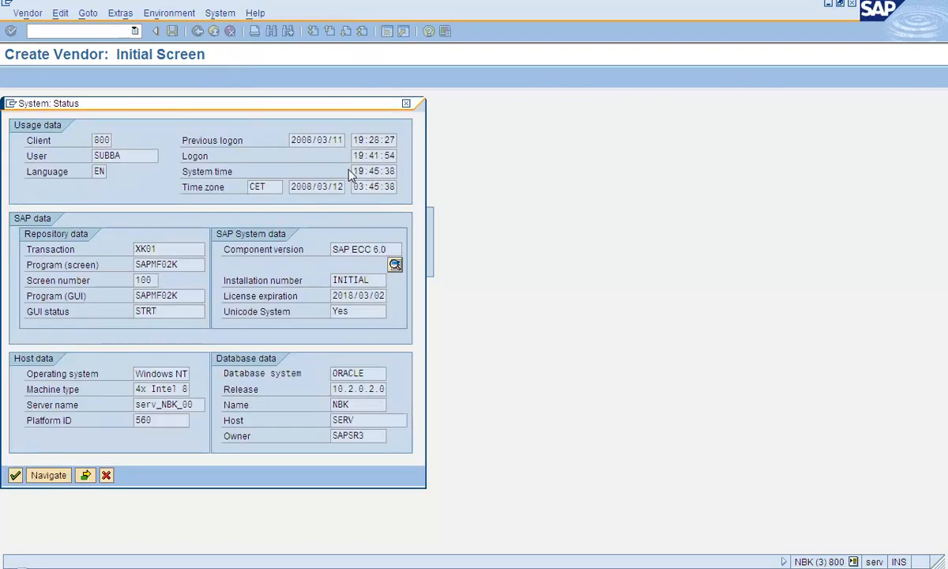
{"action": "left_click_drag", "start_coordinate": [126, 155], "coordinate": [62, 155]}
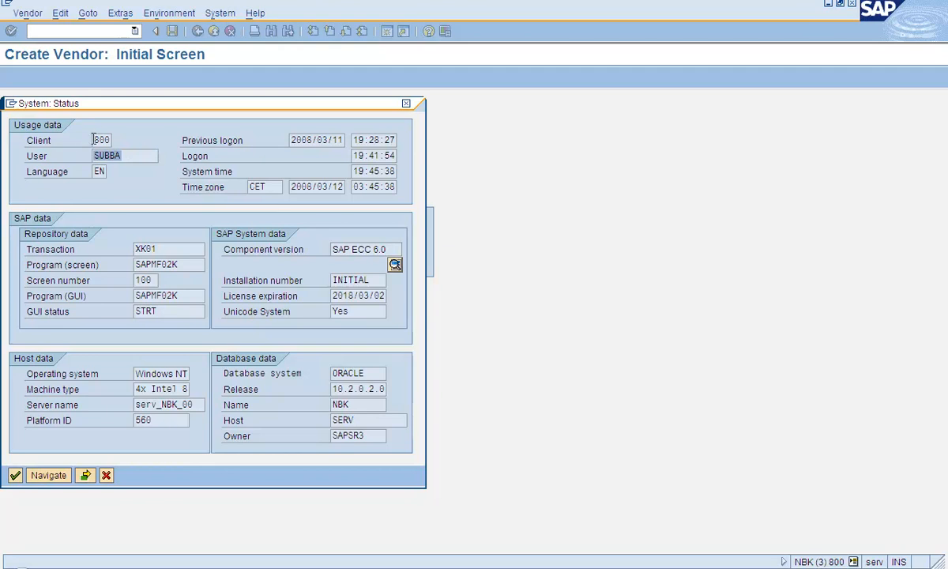
{"action": "left_click_drag", "start_coordinate": [94, 140], "coordinate": [126, 152]}
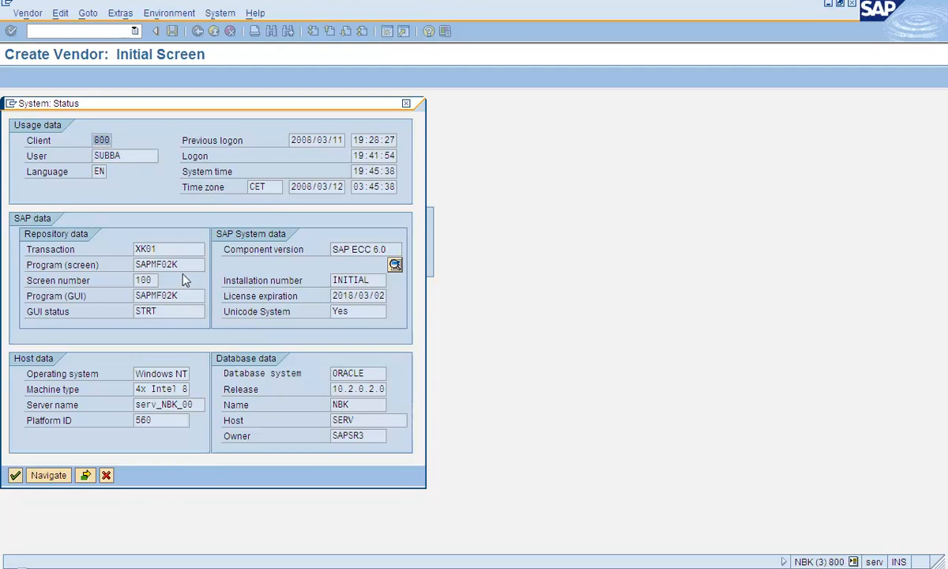
{"action": "left_click_drag", "start_coordinate": [158, 249], "coordinate": [133, 248]}
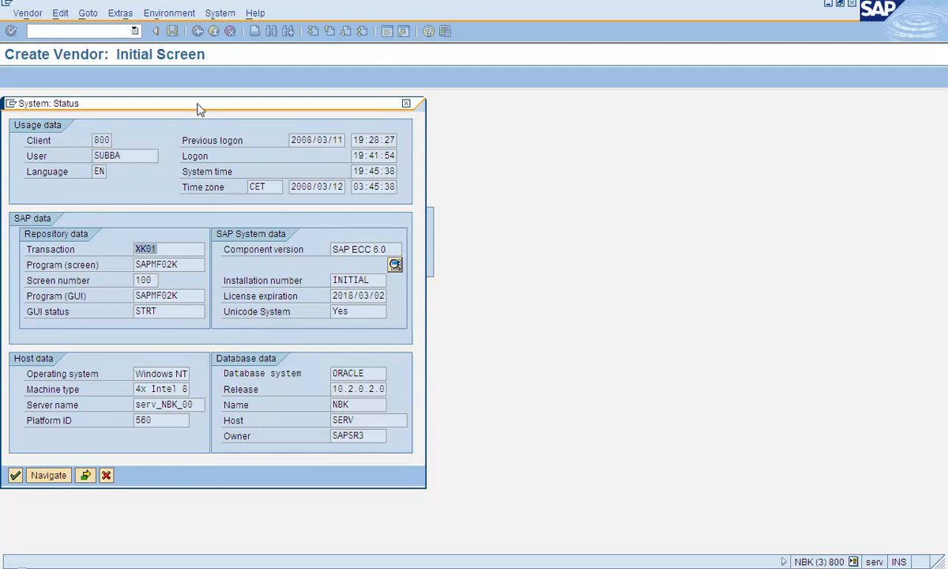
Move the System: Status window clear of the vendor fields and examine the transaction, program and screen number in the repository data.
{"action": "left_click_drag", "start_coordinate": [199, 107], "coordinate": [355, 88]}
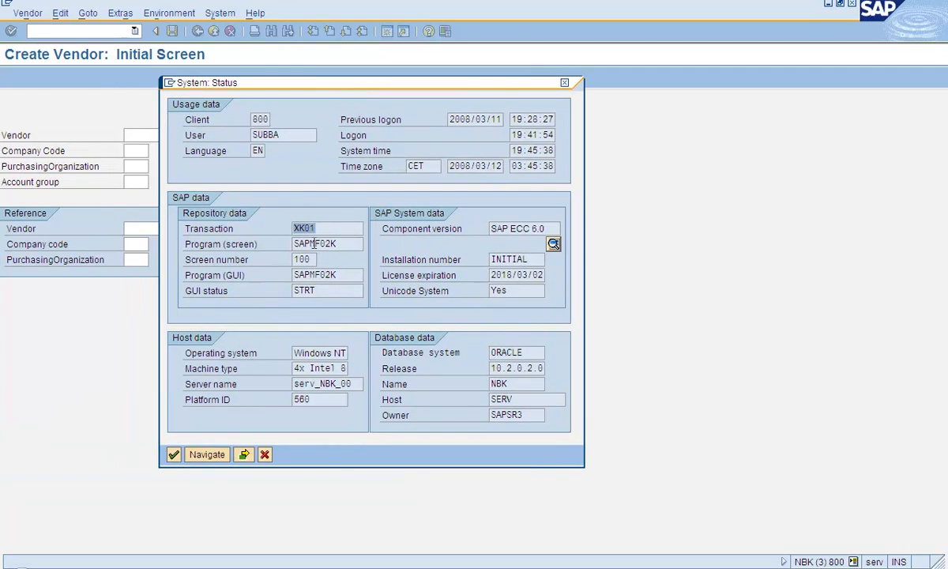
{"action": "left_click_drag", "start_coordinate": [339, 244], "coordinate": [234, 240]}
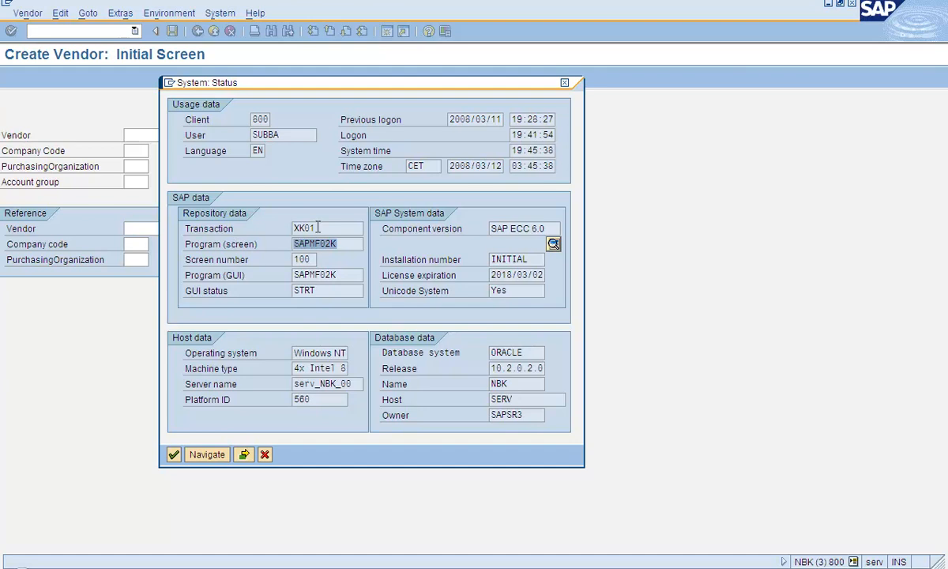
{"action": "left_click_drag", "start_coordinate": [314, 228], "coordinate": [280, 231]}
{"action": "left_click_drag", "start_coordinate": [336, 244], "coordinate": [293, 244]}
{"action": "left_click_drag", "start_coordinate": [321, 227], "coordinate": [274, 238]}
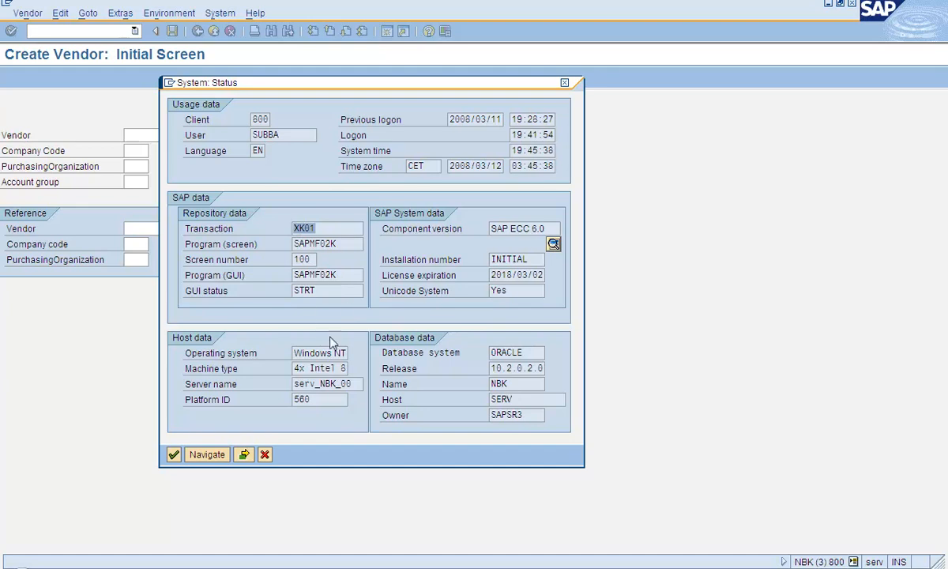
{"action": "left_click_drag", "start_coordinate": [314, 261], "coordinate": [282, 262]}
{"action": "left_click_drag", "start_coordinate": [342, 244], "coordinate": [283, 253]}
Examine the license expiration and component version in the SAP system data, then view the detailed component information and close it.
{"action": "left_click_drag", "start_coordinate": [505, 259], "coordinate": [544, 276]}
{"action": "left_click_drag", "start_coordinate": [551, 229], "coordinate": [483, 236]}
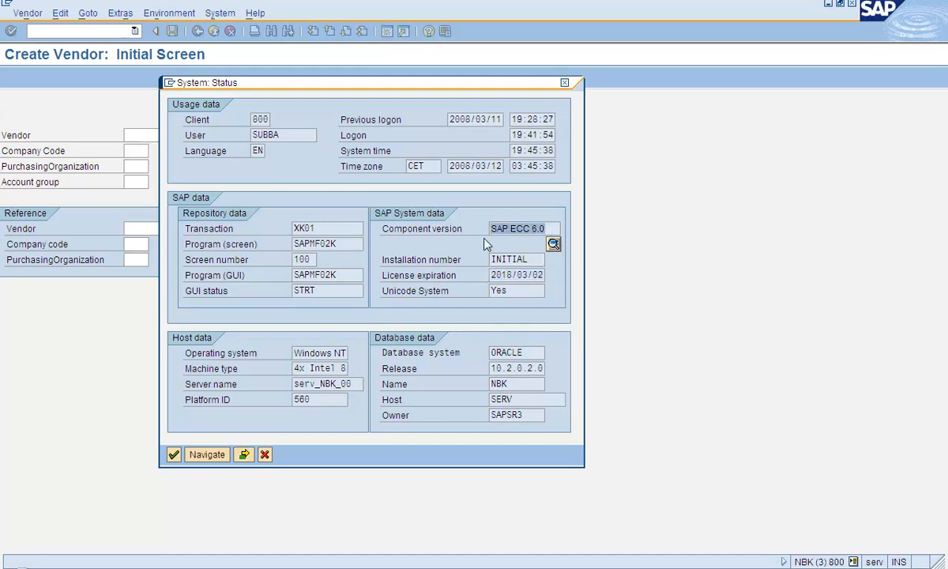
{"action": "left_click", "coordinate": [552, 244]}
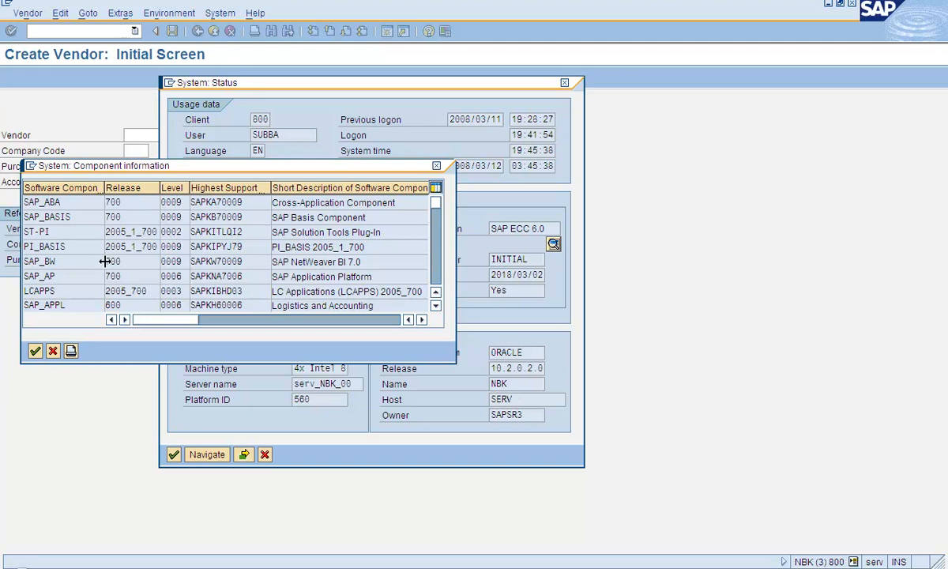
{"action": "left_click", "coordinate": [53, 351]}
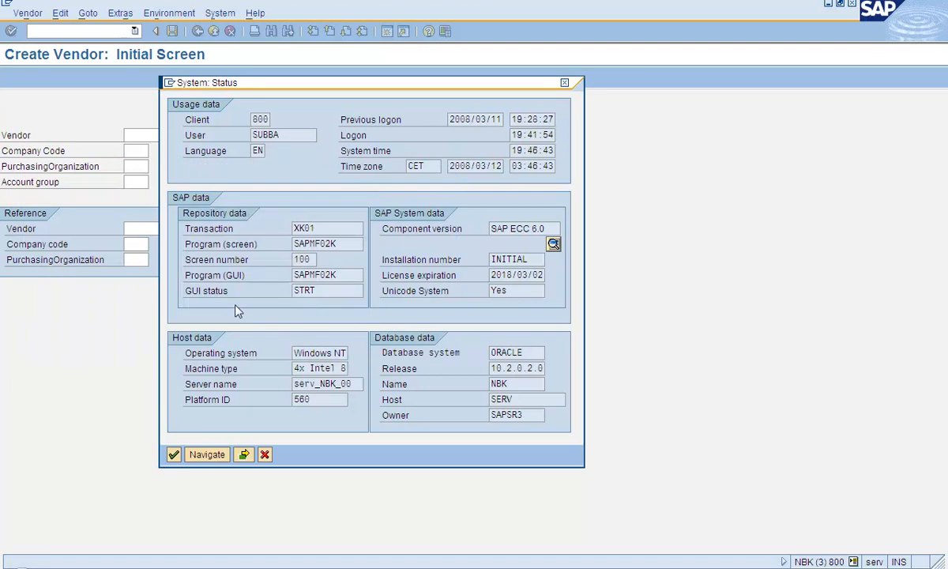
Examine the host data, database data and logon time in the system status, and close the status window.
{"action": "left_click_drag", "start_coordinate": [309, 353], "coordinate": [346, 350]}
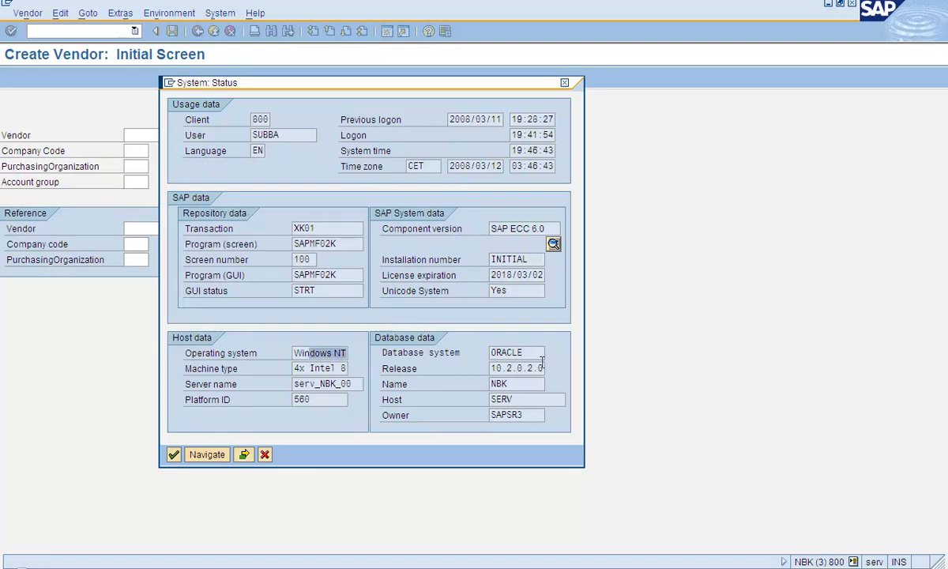
{"action": "left_click_drag", "start_coordinate": [490, 352], "coordinate": [522, 352]}
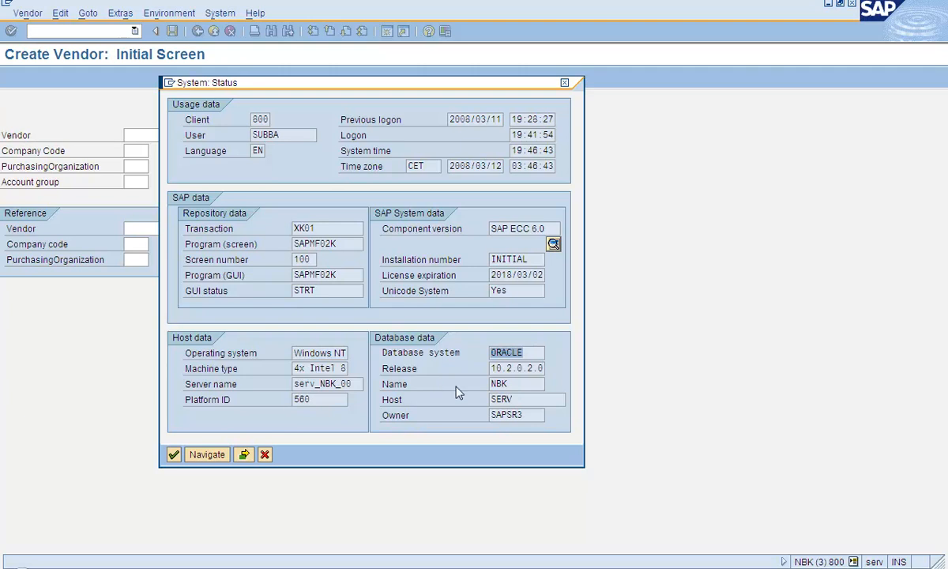
{"action": "left_click_drag", "start_coordinate": [538, 370], "coordinate": [452, 400]}
{"action": "left_click_drag", "start_coordinate": [515, 400], "coordinate": [462, 408]}
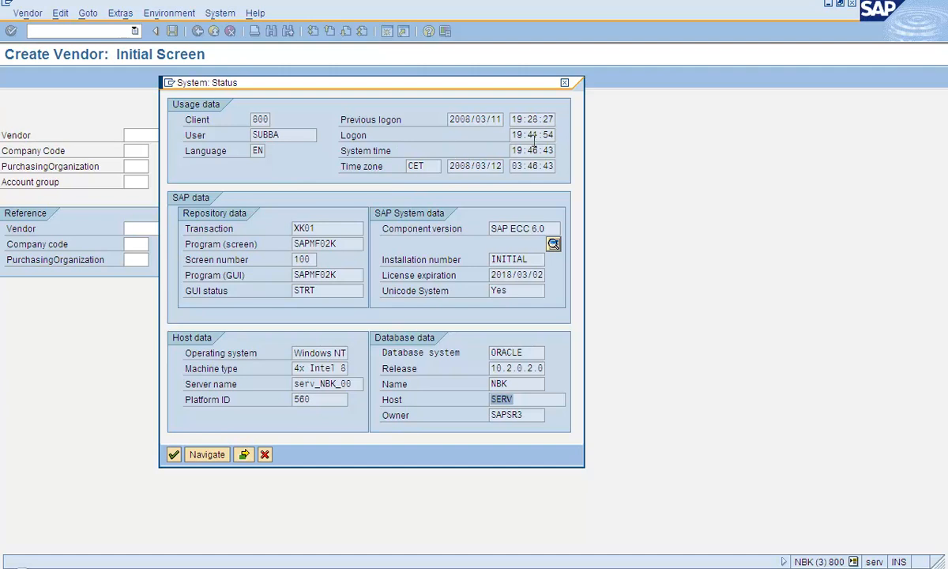
{"action": "left_click_drag", "start_coordinate": [519, 134], "coordinate": [628, 166]}
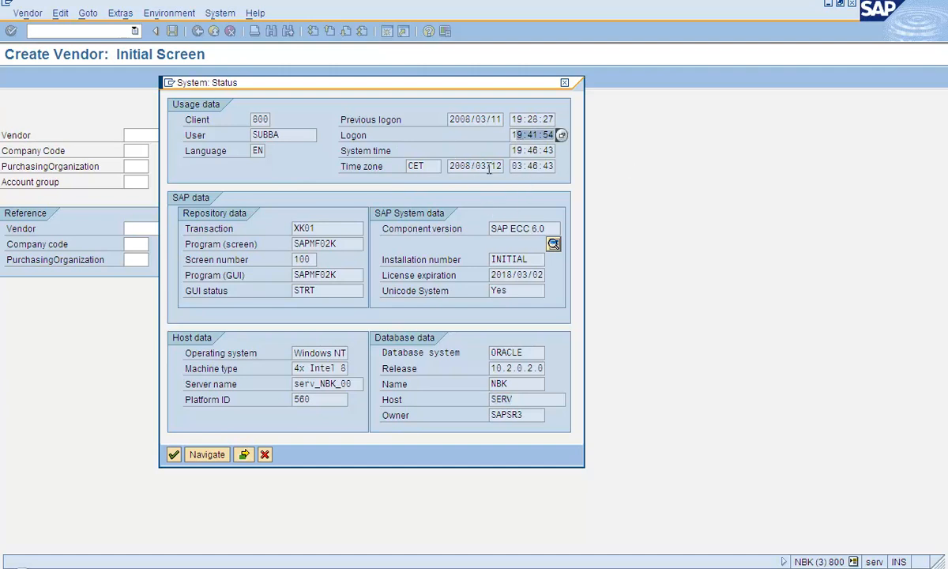
{"action": "left_click", "coordinate": [264, 454]}
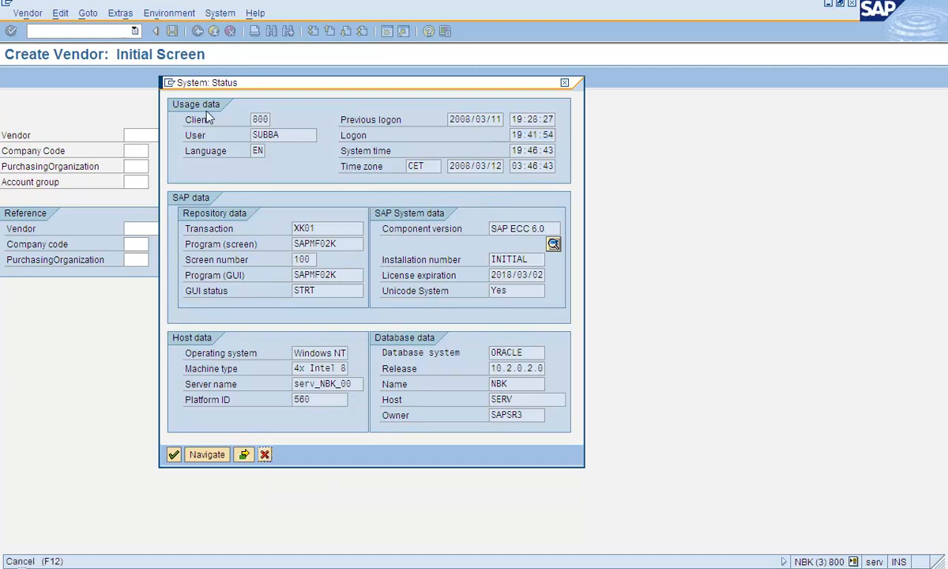
{"action": "left_click", "coordinate": [265, 454]}
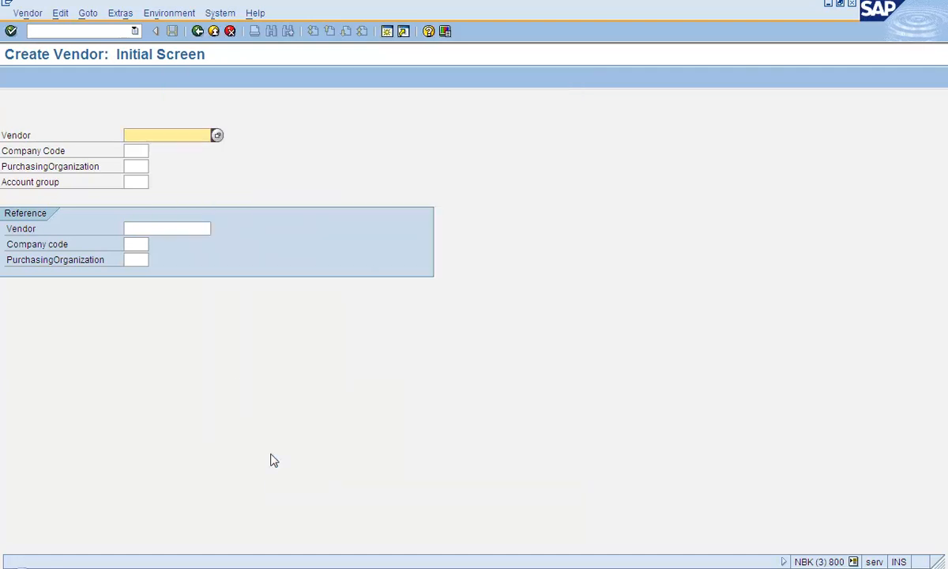
Check the list save options for Create Vendor, and return to the SAP Easy Access screen.
{"action": "left_click", "coordinate": [221, 14]}
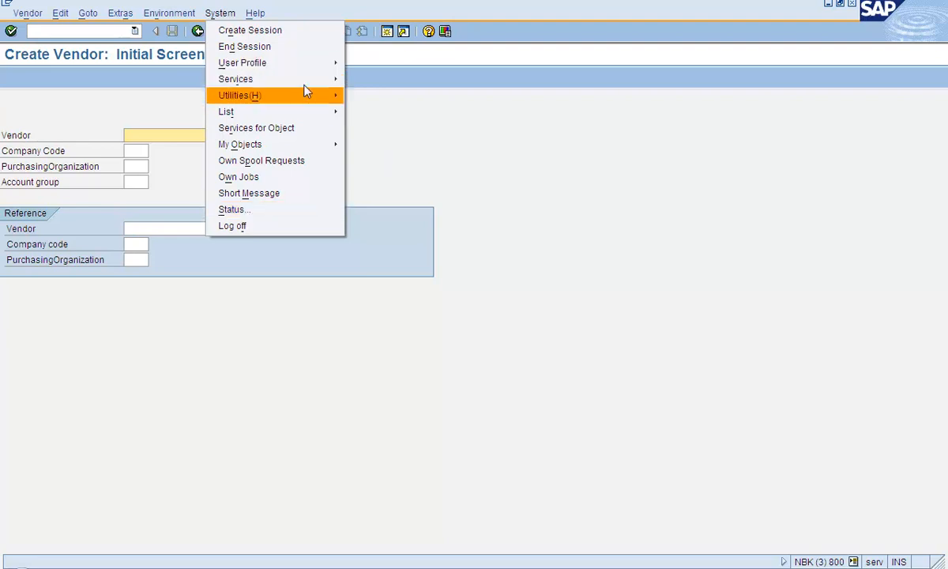
{"action": "mouse_move", "coordinate": [308, 112]}
{"action": "mouse_move", "coordinate": [376, 150]}
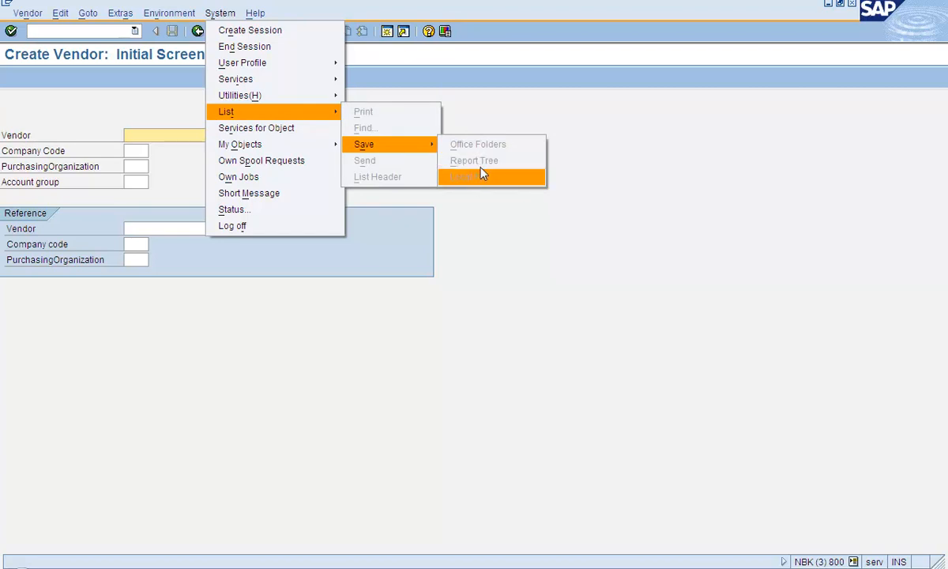
{"action": "left_click", "coordinate": [468, 281]}
{"action": "left_click", "coordinate": [203, 35]}
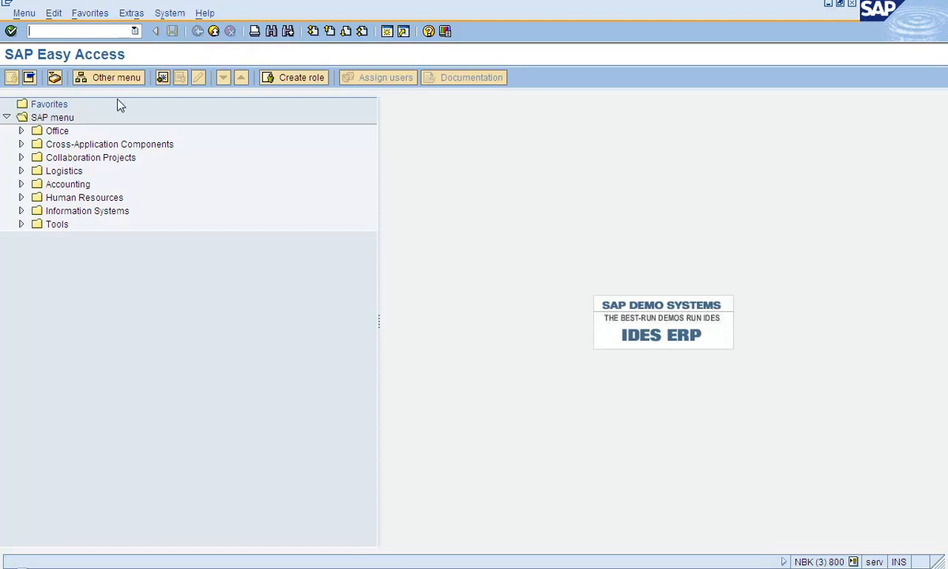
Expand Tools, Administration and User Maintenance in the SAP menu to show the Users entry.
{"action": "left_click", "coordinate": [22, 224]}
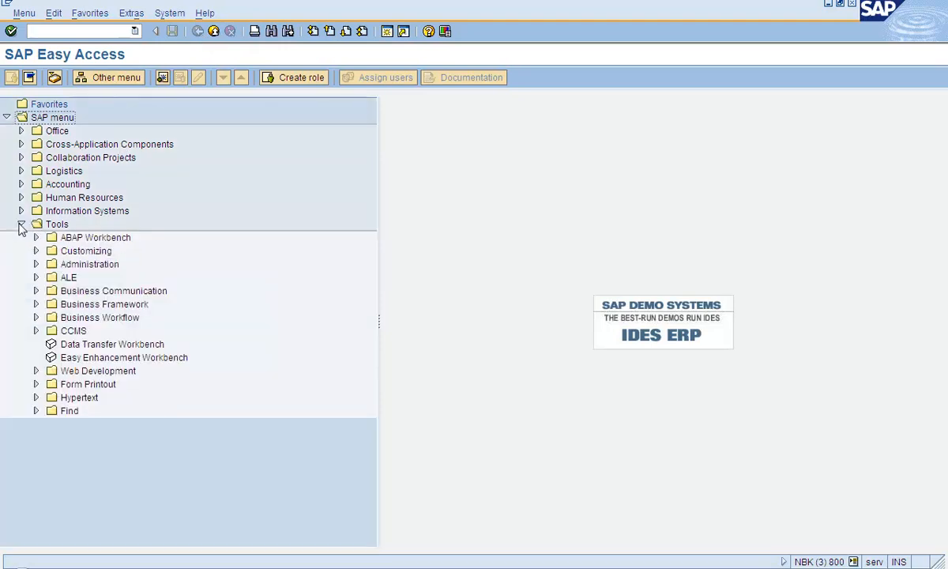
{"action": "left_click", "coordinate": [36, 265]}
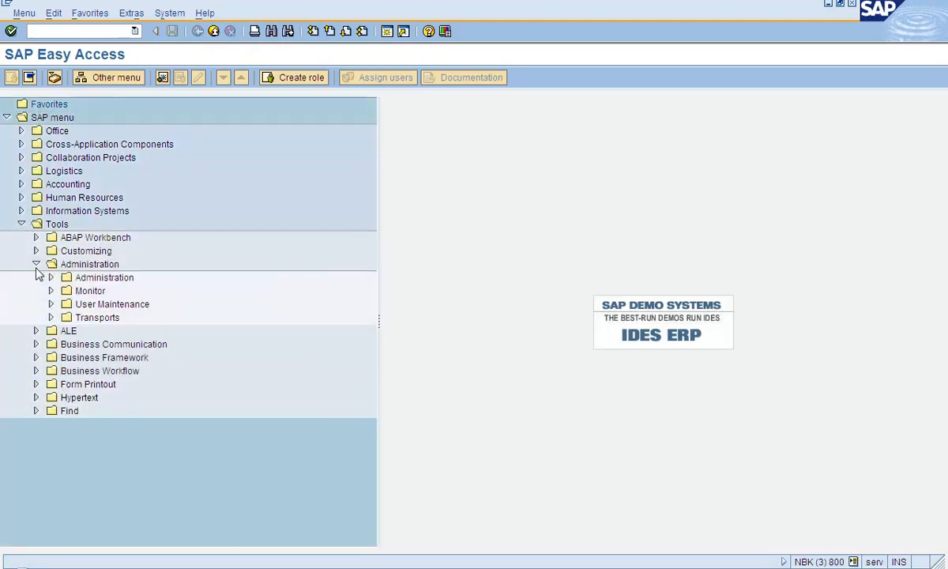
{"action": "left_click", "coordinate": [51, 304]}
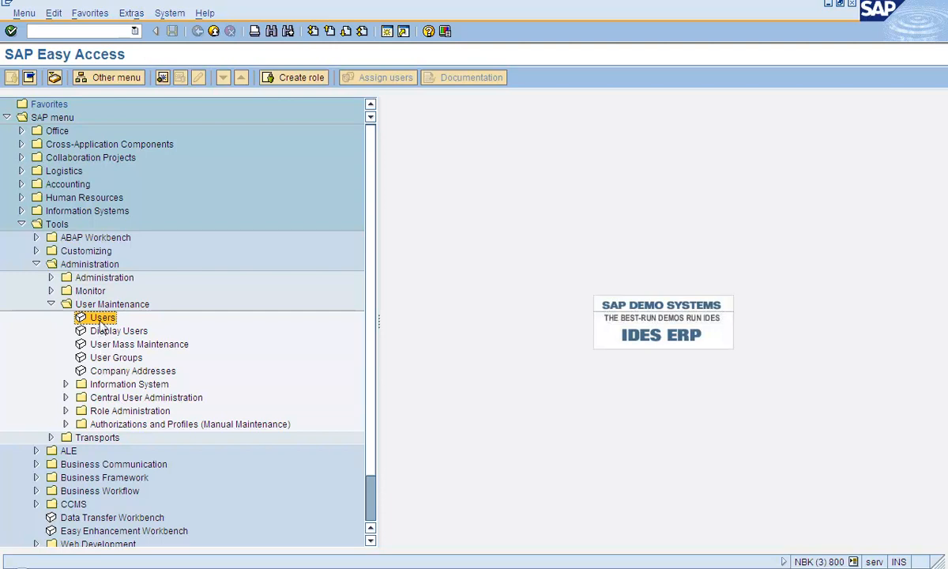
Enable Display technical names in the SAP Easy Access settings.
{"action": "left_click", "coordinate": [131, 14]}
{"action": "mouse_move", "coordinate": [128, 18]}
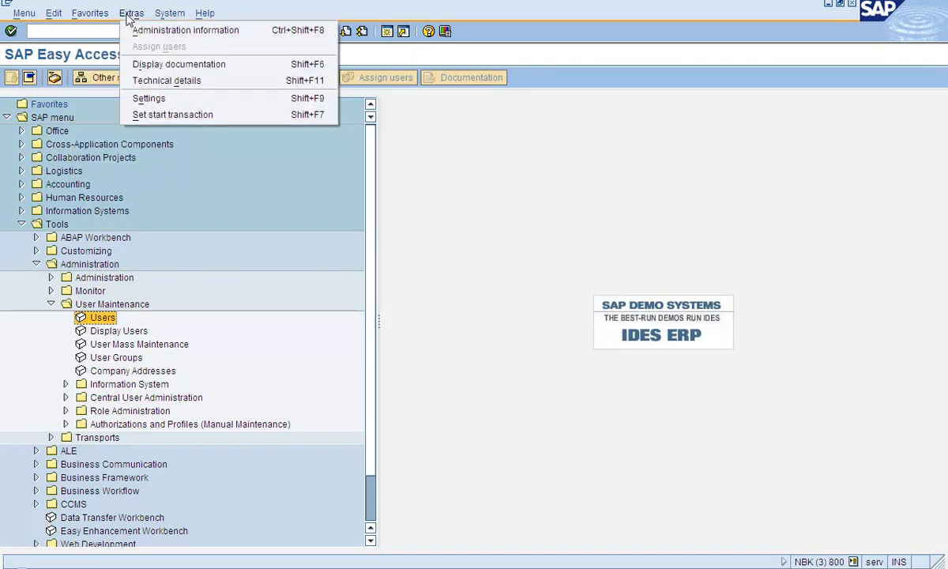
{"action": "left_click", "coordinate": [150, 99]}
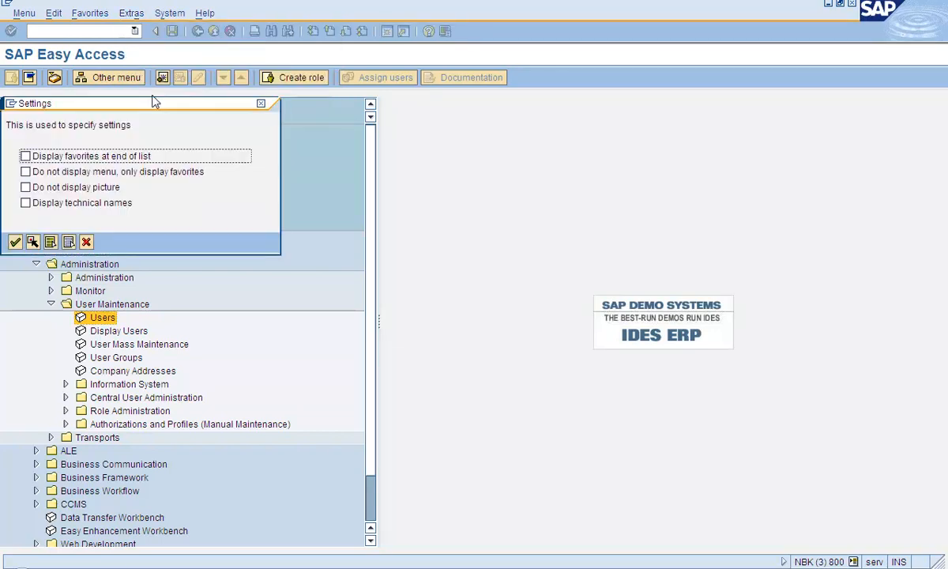
{"action": "left_click", "coordinate": [41, 205]}
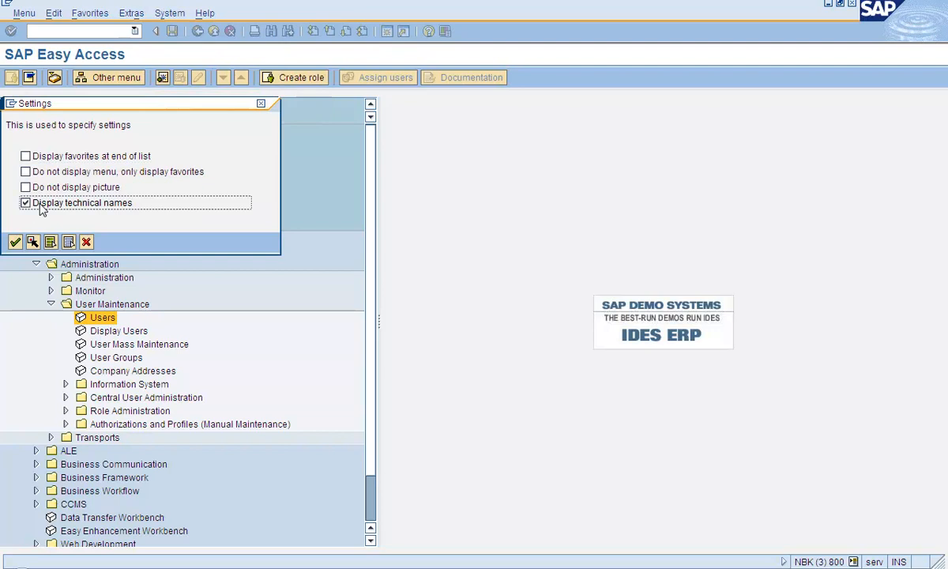
{"action": "left_click", "coordinate": [15, 242]}
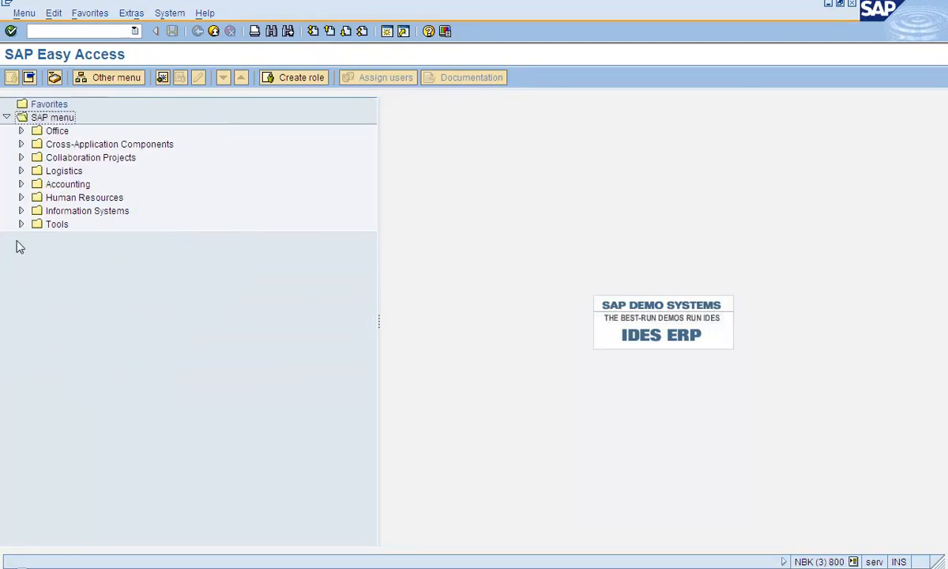
Examine the transaction codes under Tools, Administration, User Maintenance, and collapse the Tools folder again.
{"action": "left_click", "coordinate": [22, 225]}
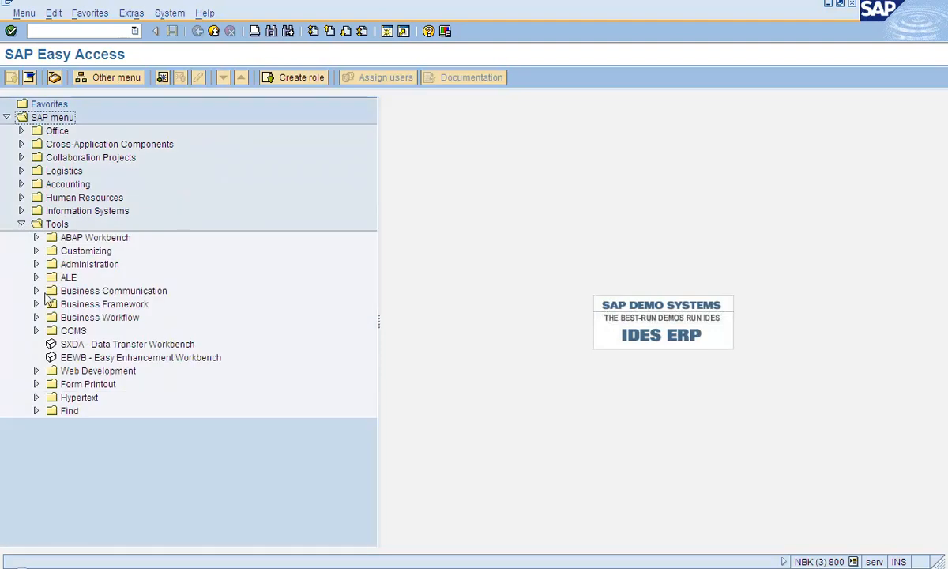
{"action": "left_click", "coordinate": [35, 264]}
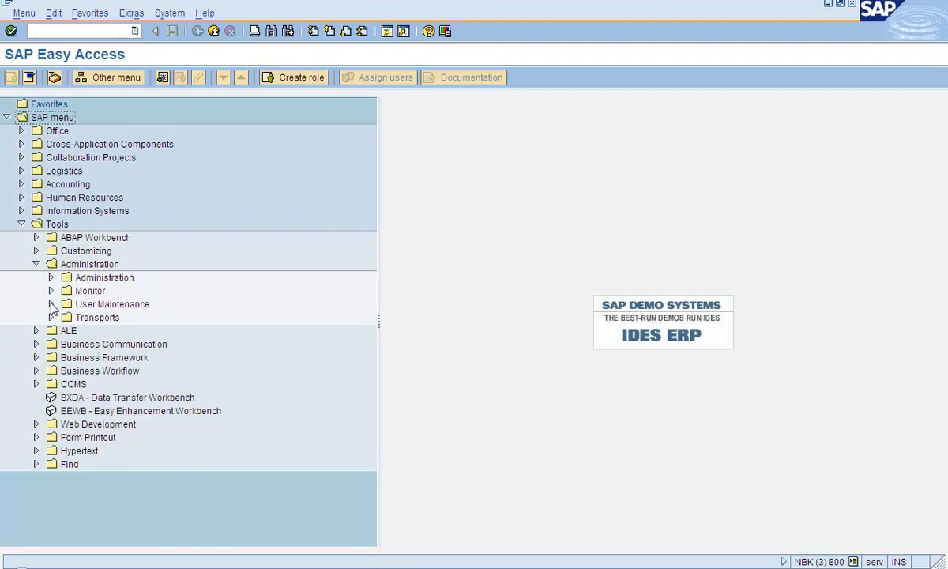
{"action": "left_click", "coordinate": [49, 304]}
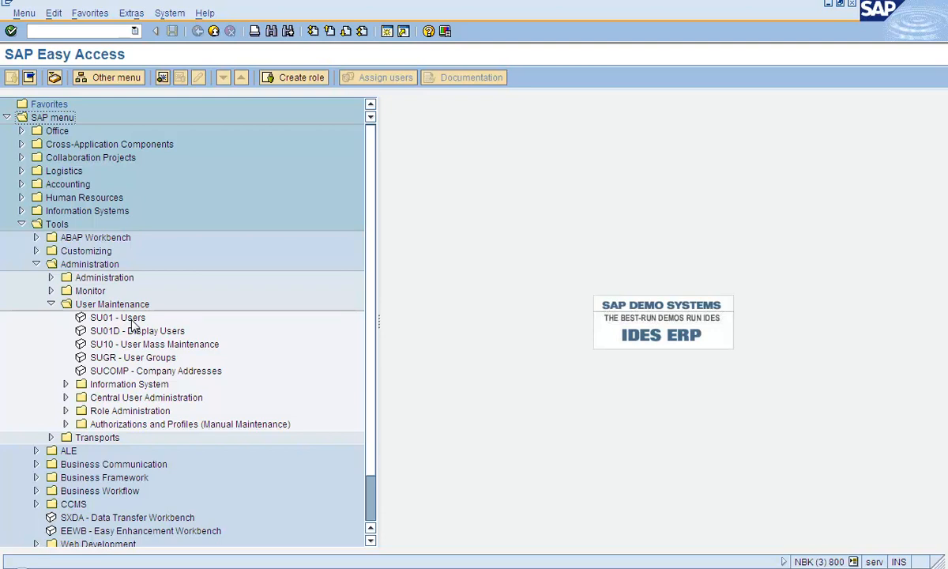
{"action": "left_click", "coordinate": [36, 264]}
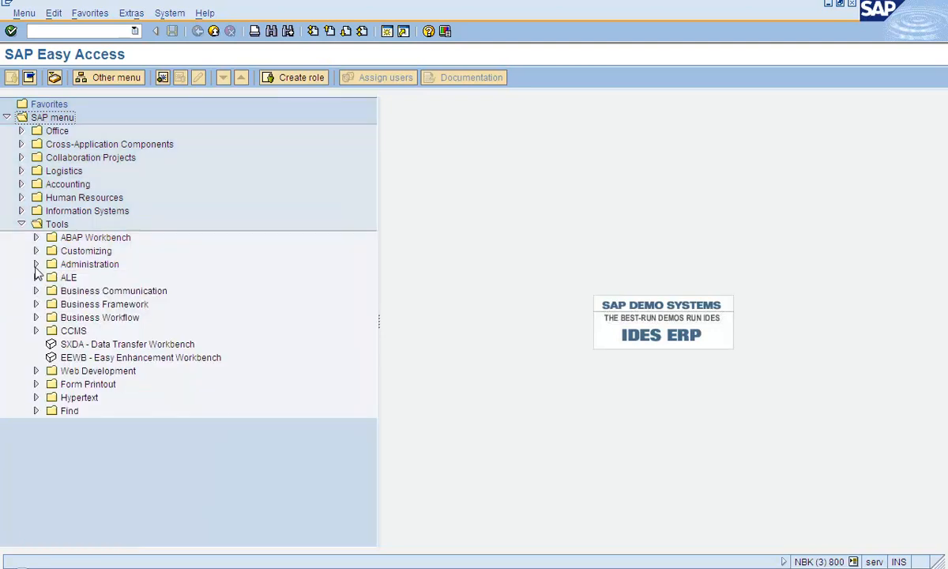
{"action": "left_click", "coordinate": [22, 224]}
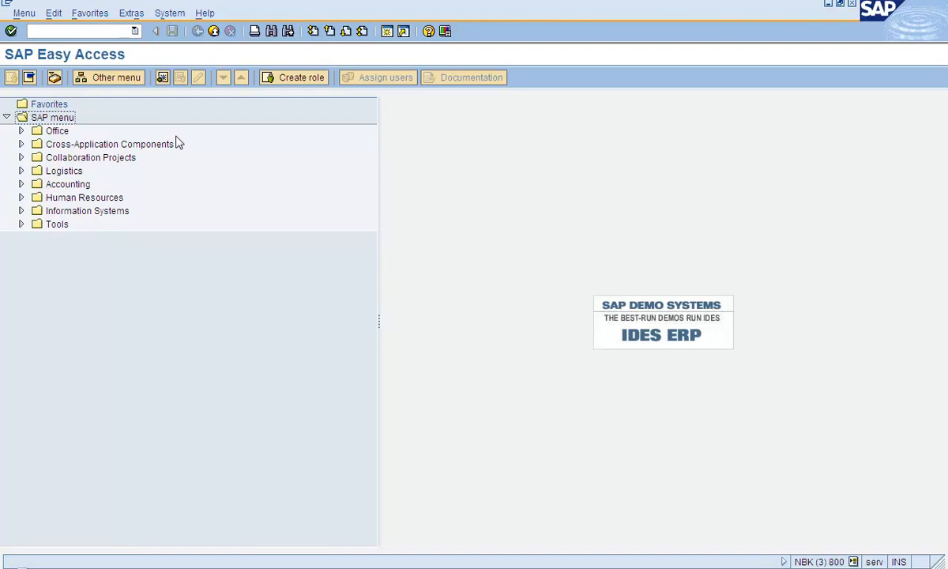
Set SU01 as the start transaction.
{"action": "left_click", "coordinate": [124, 14]}
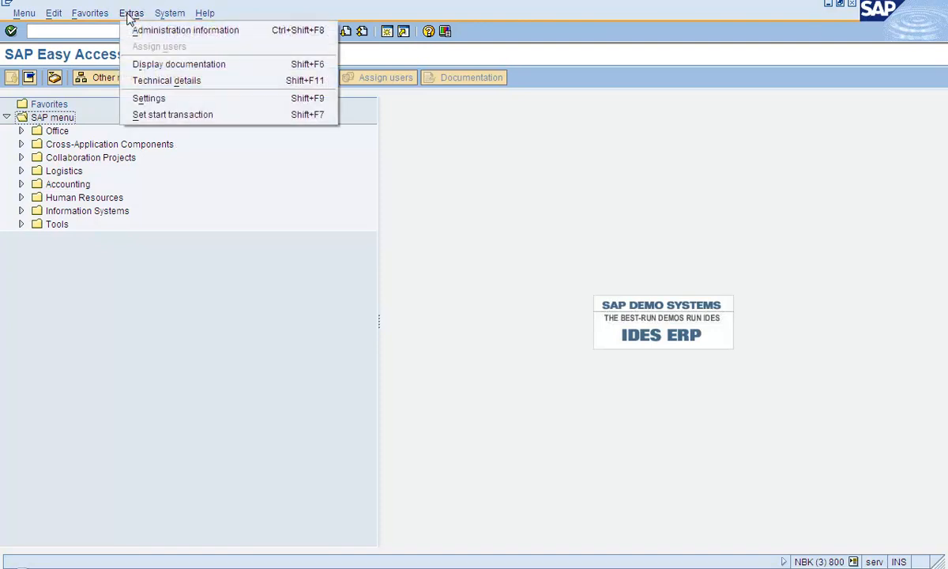
{"action": "left_click", "coordinate": [127, 14]}
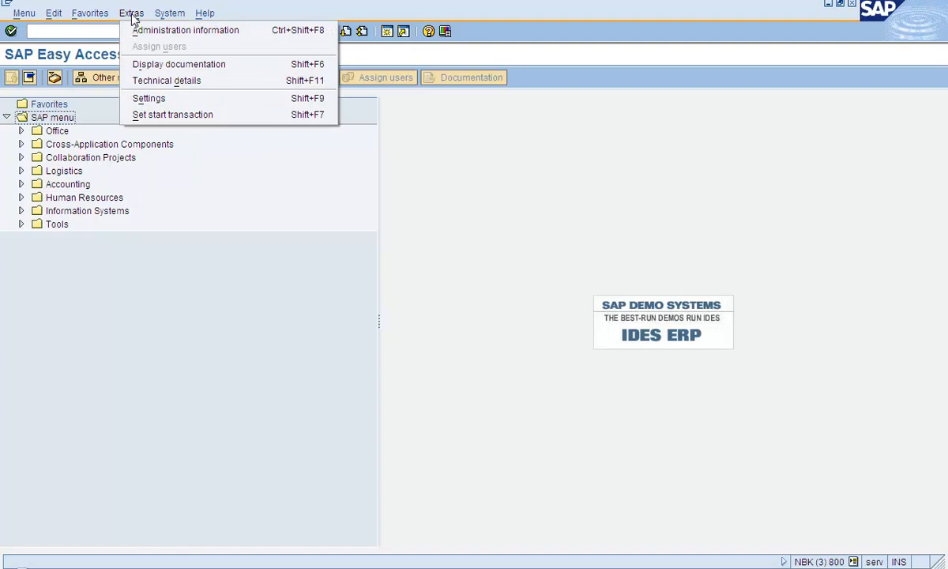
{"action": "left_click", "coordinate": [165, 116]}
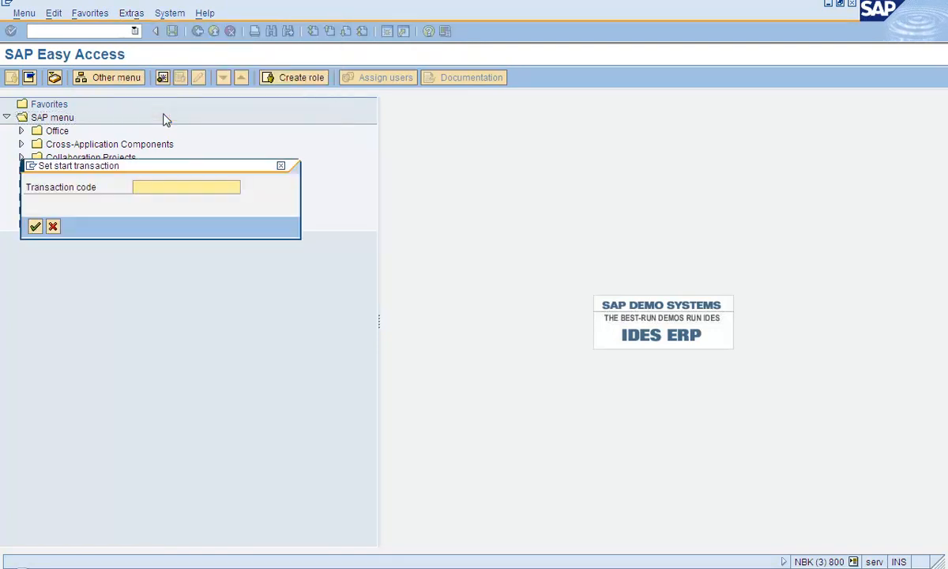
{"action": "type", "text": "su01"}
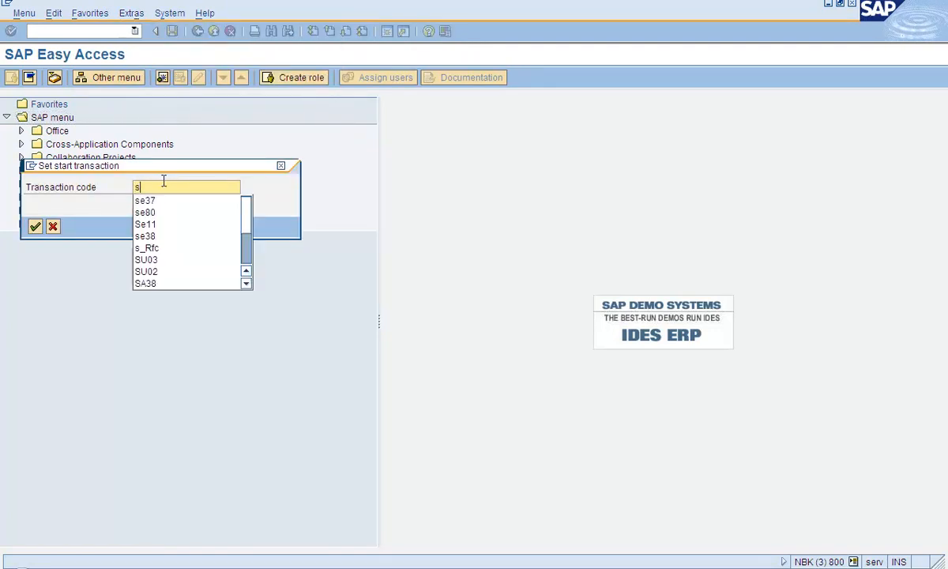
{"action": "left_click", "coordinate": [36, 226]}
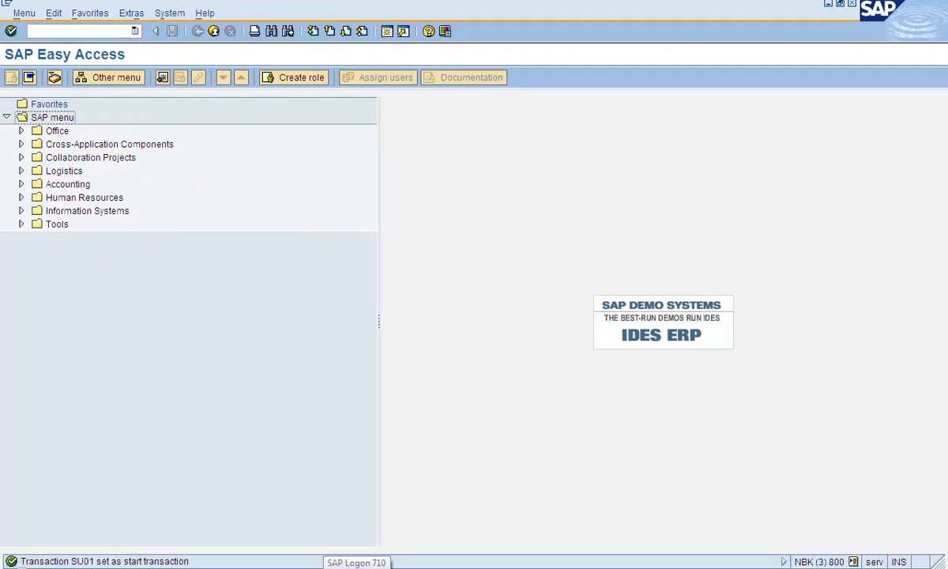
Switch to SAP Logon 710, open AdvIT ECC 6.0 and log on to client 800 with the user name and account password.
{"action": "left_click", "coordinate": [358, 567]}
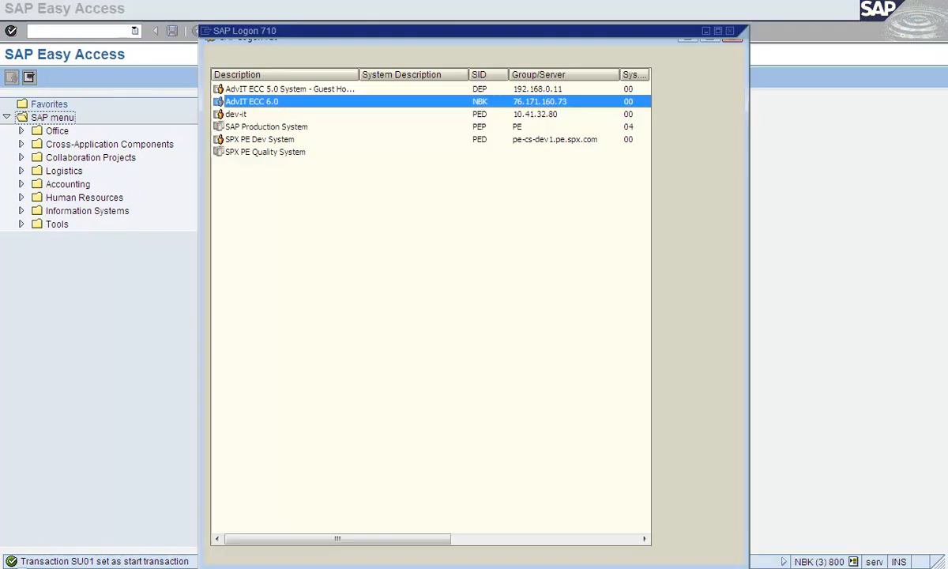
{"action": "double_click", "coordinate": [249, 104]}
{"action": "key", "text": "Down"}
{"action": "key", "text": "Down"}
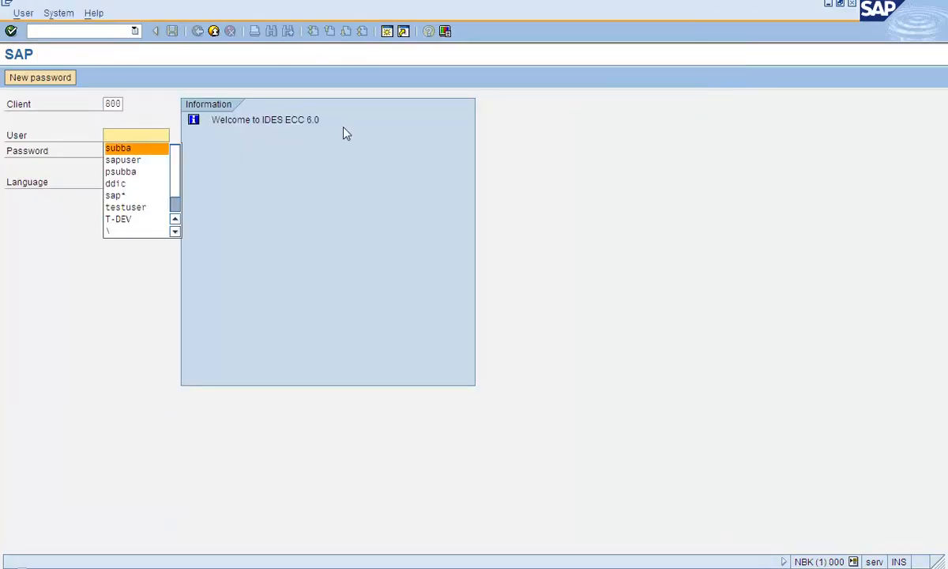
{"action": "key", "text": "Tab"}
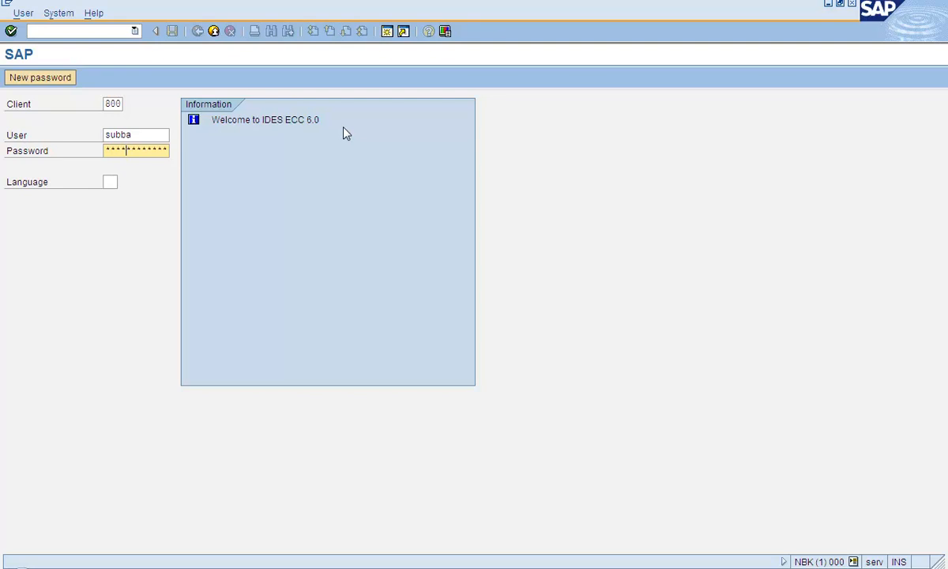
{"action": "type", "text": "*****"}
{"action": "key", "text": "Return"}
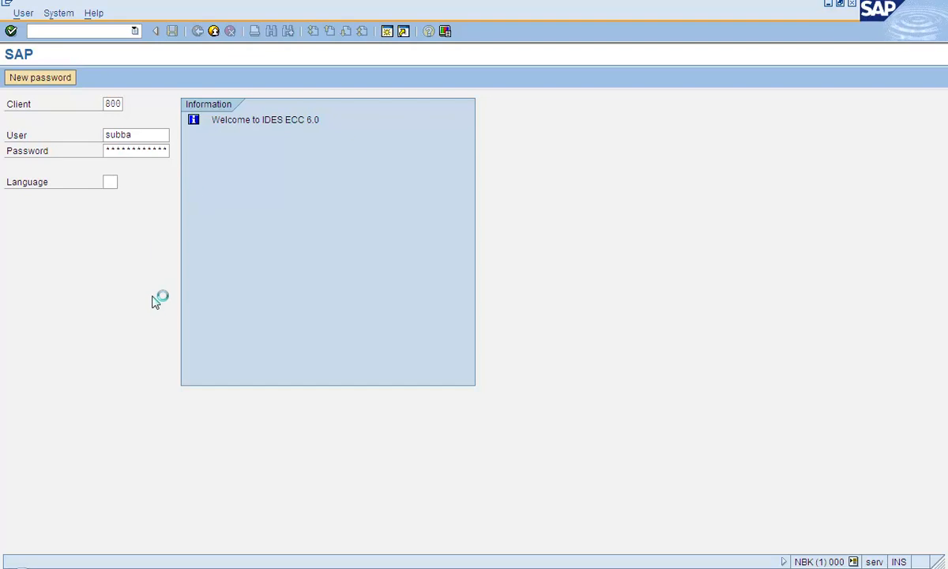
{"action": "left_click", "coordinate": [101, 440]}
{"action": "key", "text": "Return"}
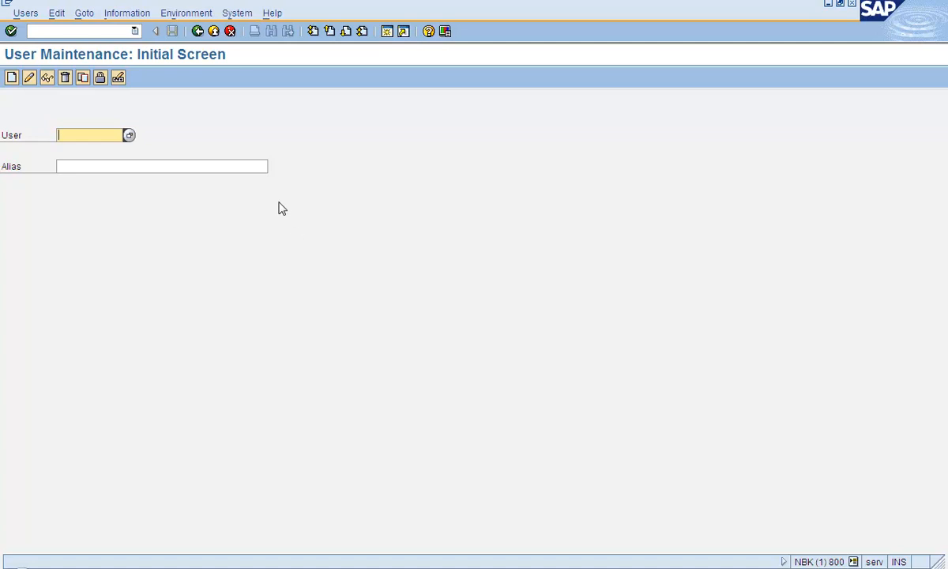
Exit the User Maintenance start screen and log off from this SAP session.
{"action": "left_click", "coordinate": [212, 33]}
{"action": "left_click", "coordinate": [213, 33]}
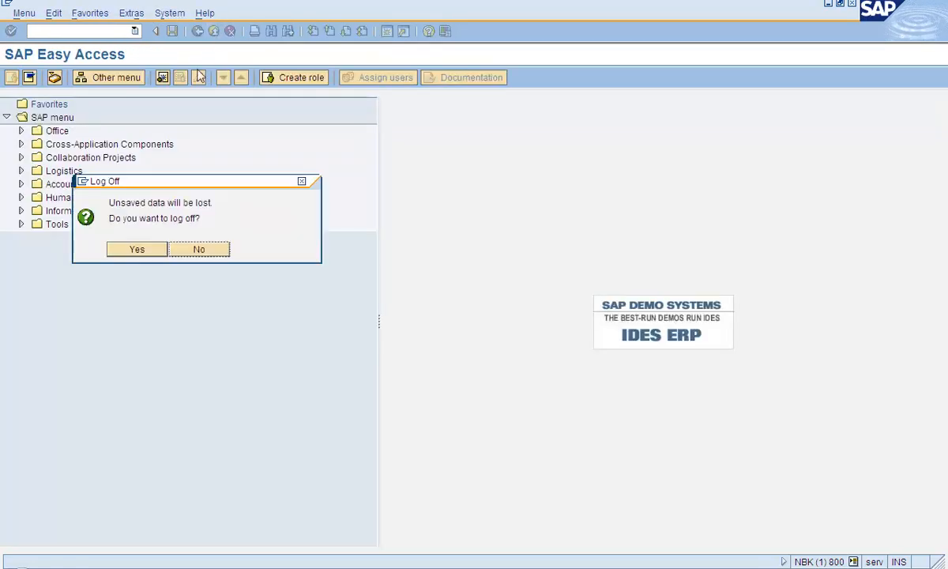
{"action": "left_click", "coordinate": [150, 250]}
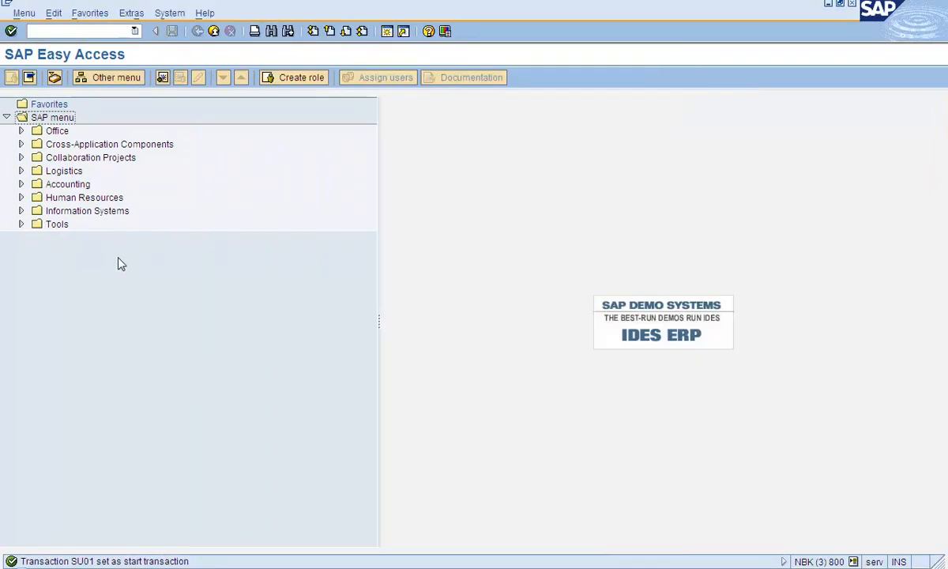
Clear the transaction code SU01 from the start transaction setting and confirm the empty entry.
{"action": "left_click", "coordinate": [120, 15]}
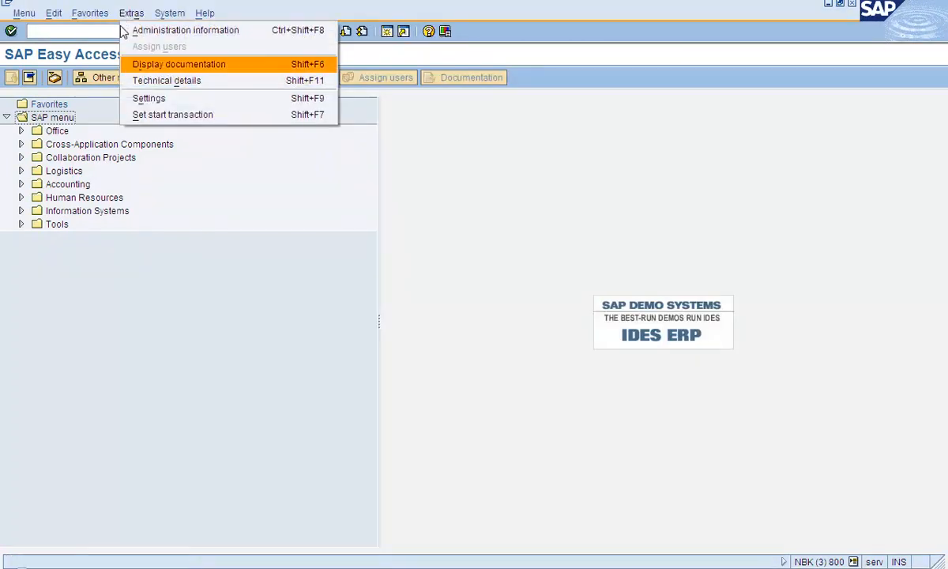
{"action": "left_click", "coordinate": [145, 113]}
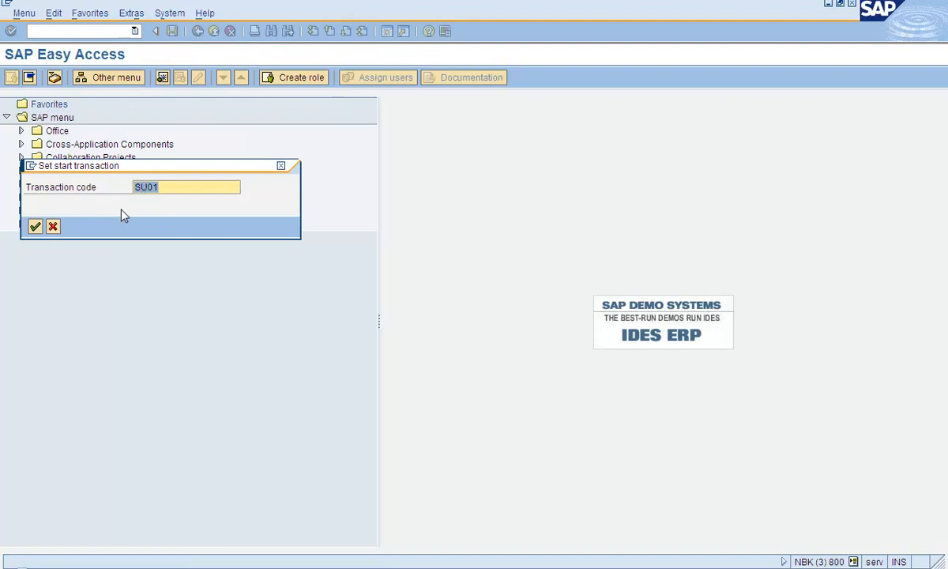
{"action": "key", "text": "BackSpace"}
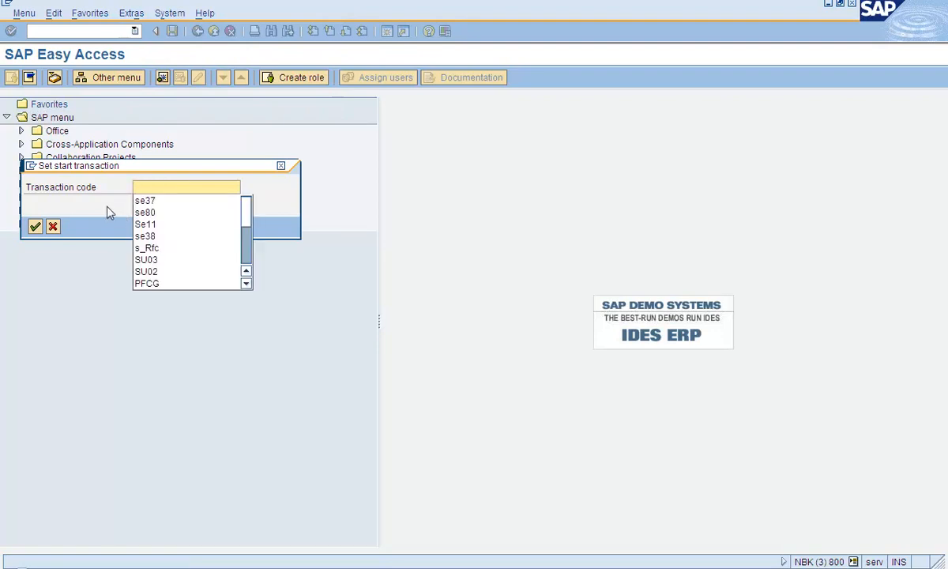
{"action": "left_click", "coordinate": [105, 207]}
{"action": "left_click", "coordinate": [35, 227]}
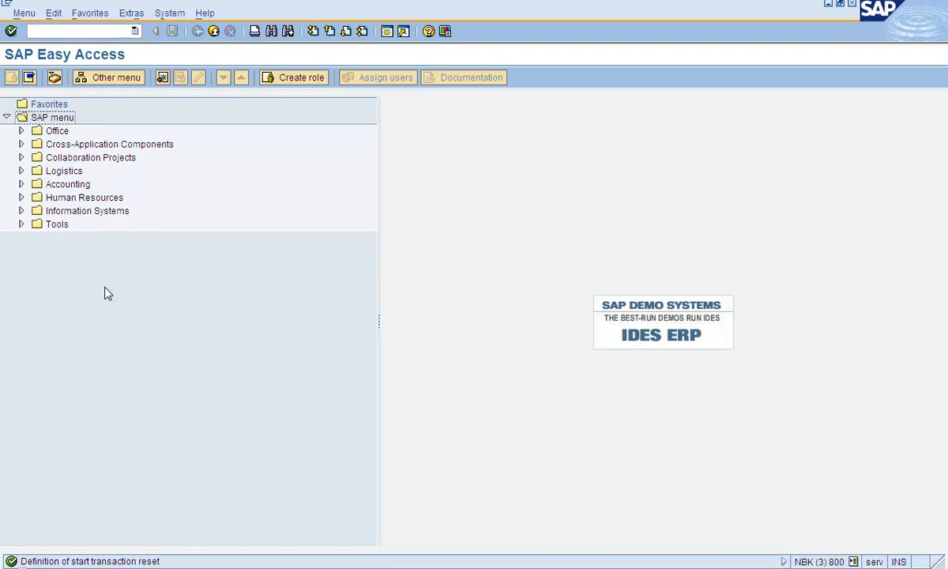
Check the start transaction setting and close it without entering a code.
{"action": "left_click", "coordinate": [126, 17]}
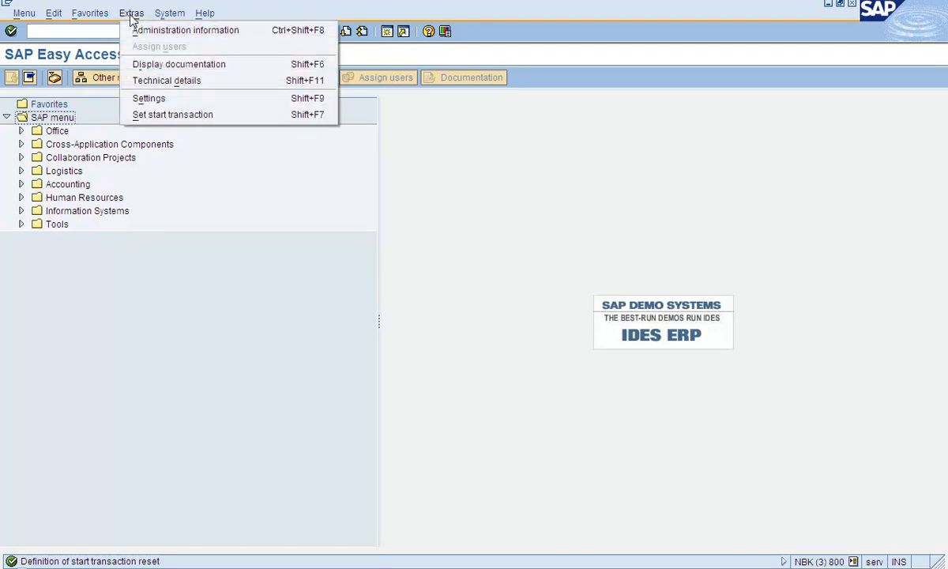
{"action": "left_click", "coordinate": [170, 115]}
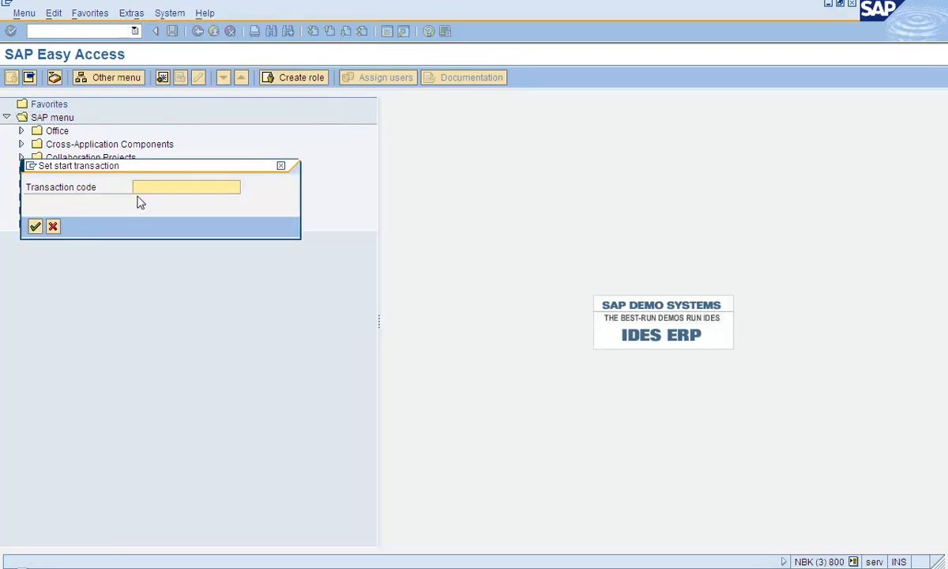
{"action": "left_click", "coordinate": [53, 227]}
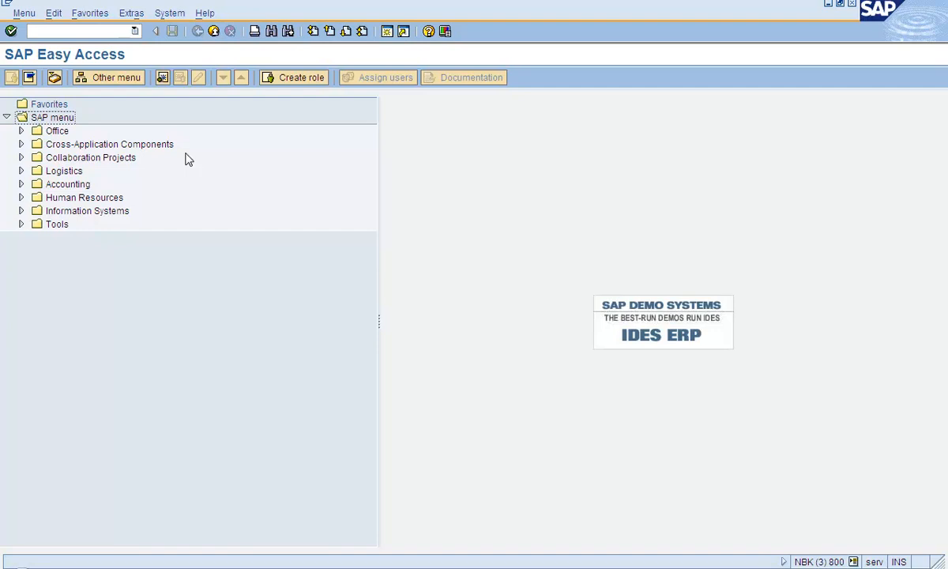
Search the SAP menu tree for su01 in both technical names and texts.
{"action": "left_click", "coordinate": [91, 30]}
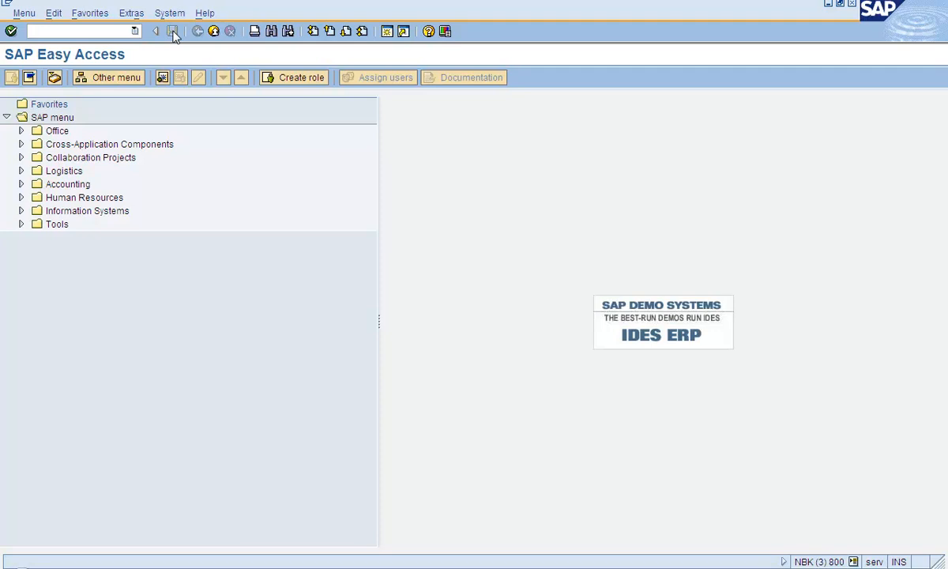
{"action": "left_click", "coordinate": [271, 31]}
{"action": "type", "text": "su01"}
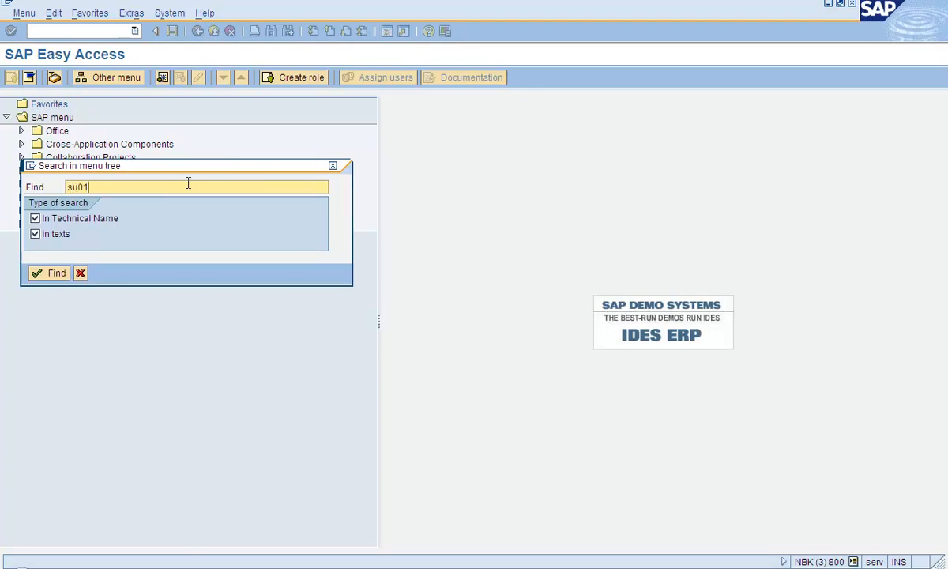
{"action": "key", "text": "Return"}
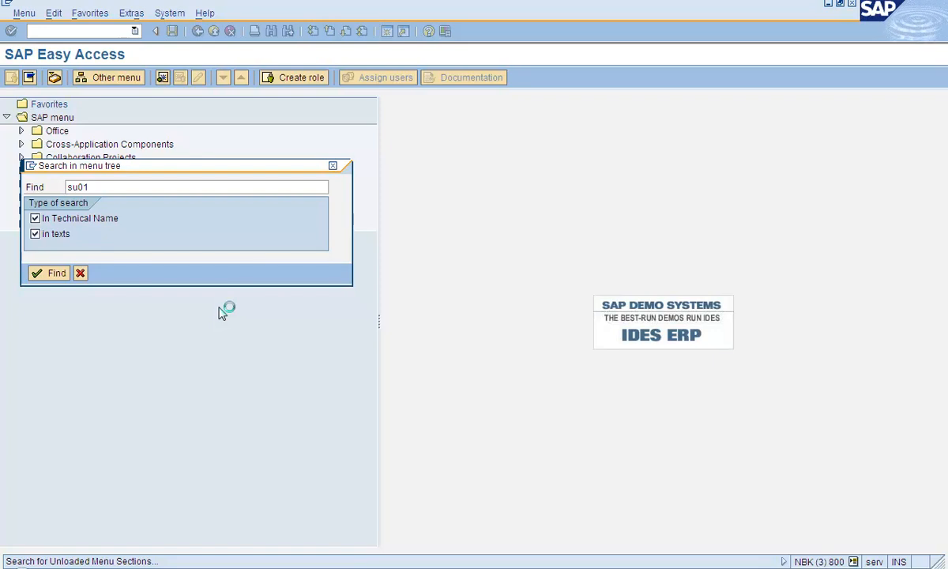
{"action": "left_click_drag", "start_coordinate": [121, 166], "coordinate": [251, 158]}
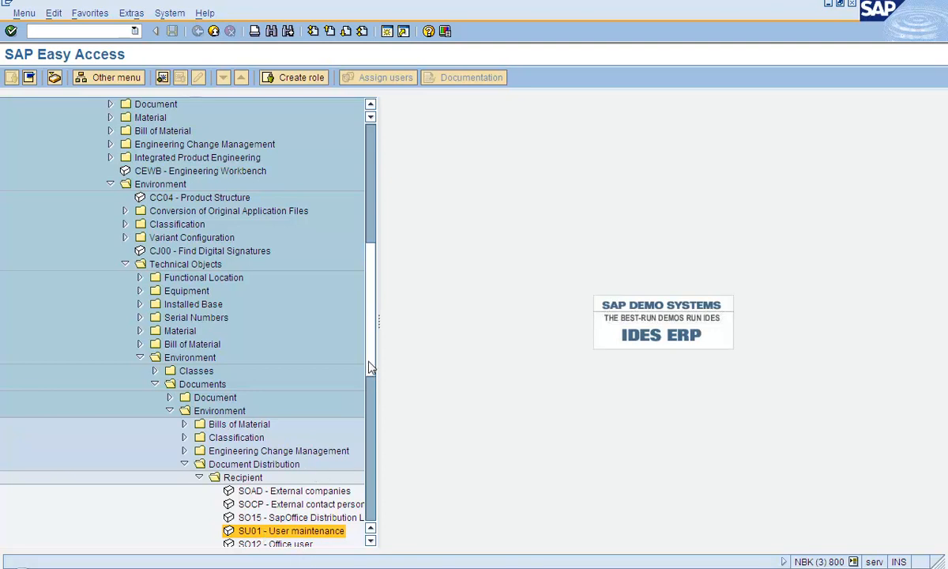
Examine the expanded menu path under Logistics, Plant Maintenance that leads to SU01 - User maintenance.
{"action": "left_click_drag", "start_coordinate": [371, 366], "coordinate": [379, 280]}
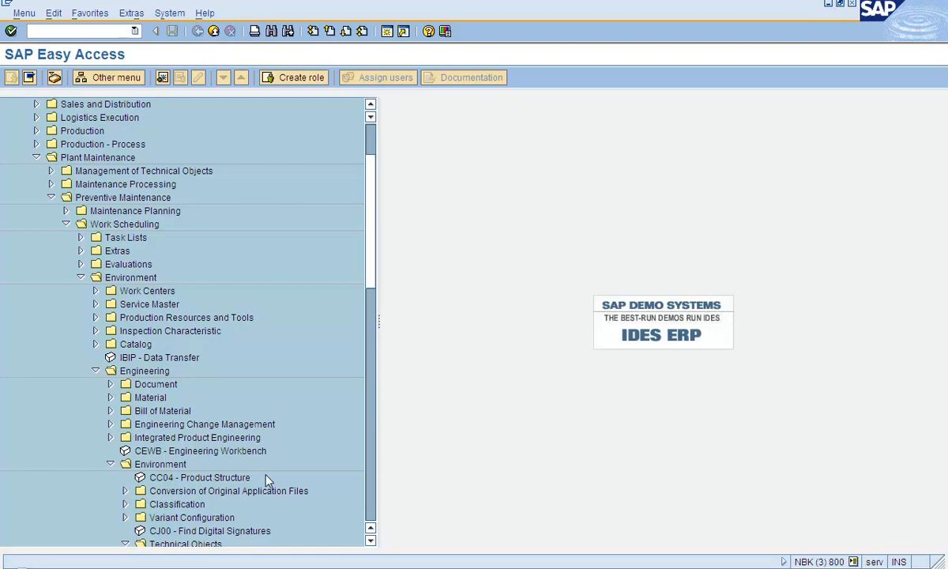
{"action": "left_click", "coordinate": [372, 509]}
{"action": "left_click", "coordinate": [372, 510]}
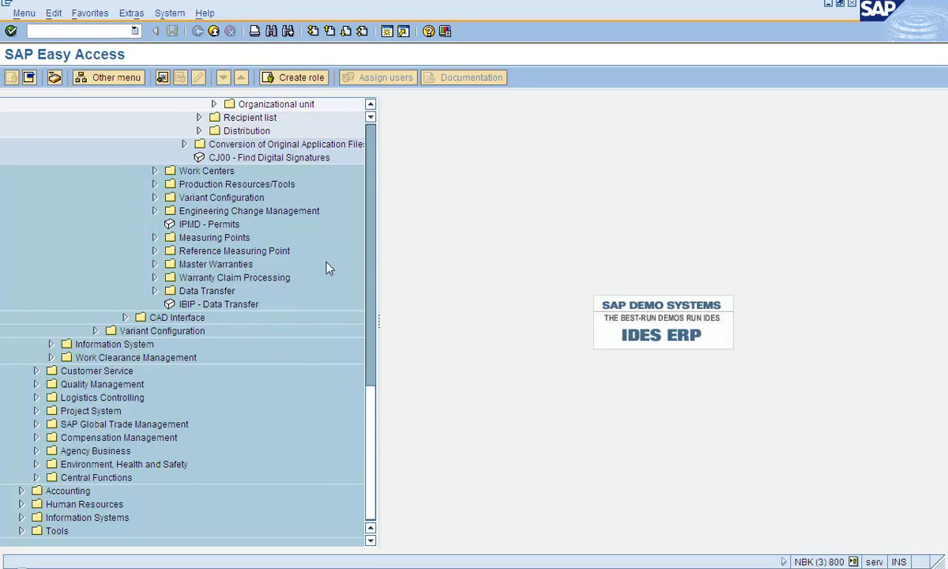
{"action": "left_click", "coordinate": [370, 251]}
{"action": "left_click", "coordinate": [370, 218]}
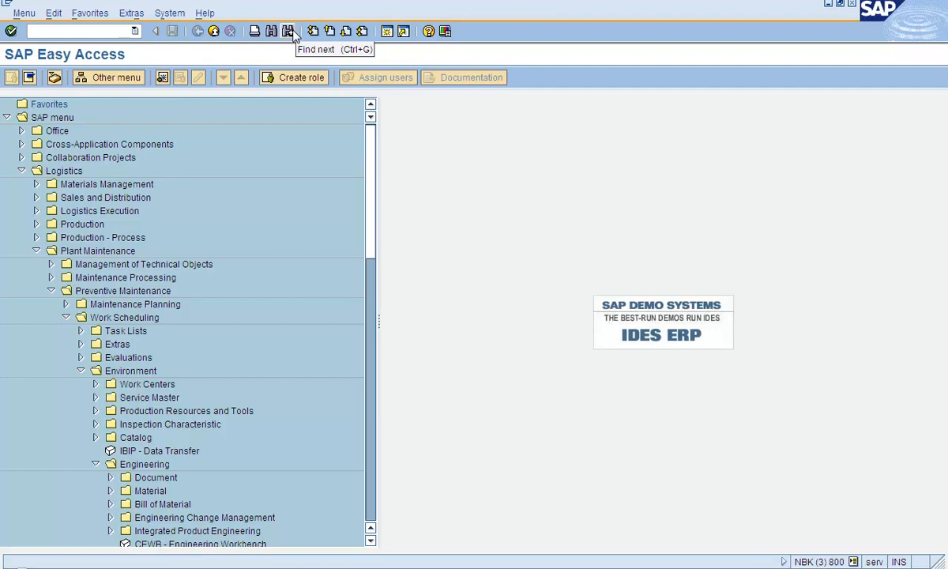
{"action": "left_click", "coordinate": [369, 468]}
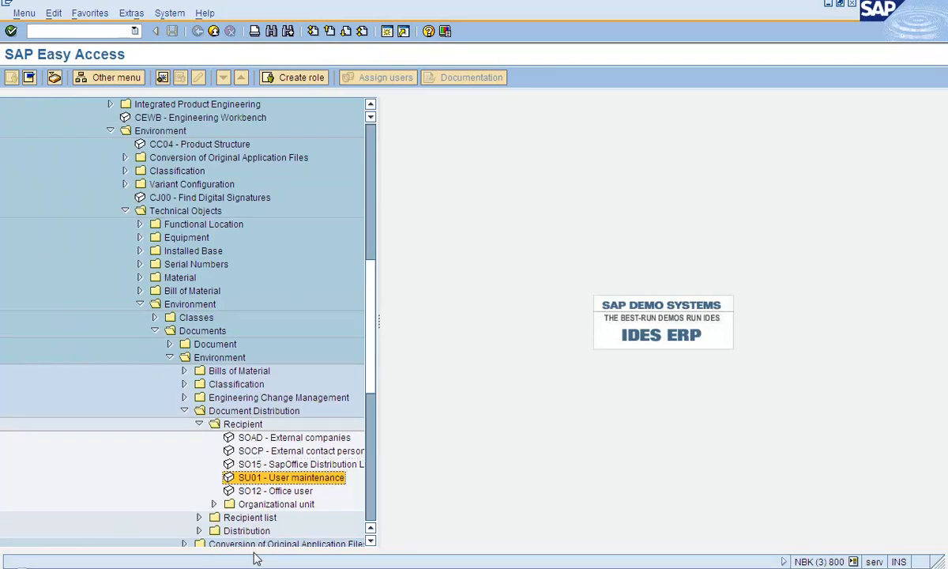
{"action": "left_click", "coordinate": [371, 500]}
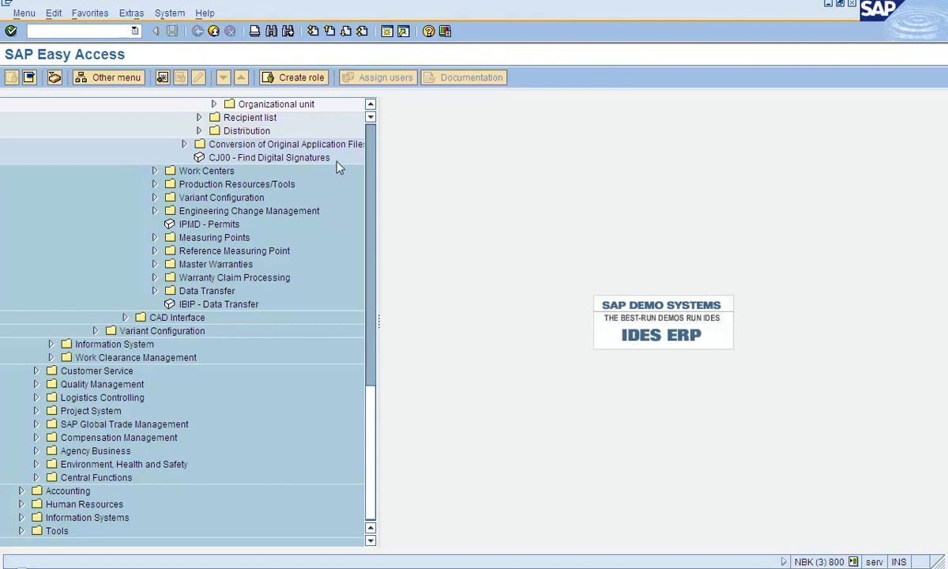
Run transaction su01 to reach the User Maintenance initial screen.
{"action": "left_click", "coordinate": [115, 29]}
{"action": "type", "text": "su01"}
{"action": "key", "text": "Return"}
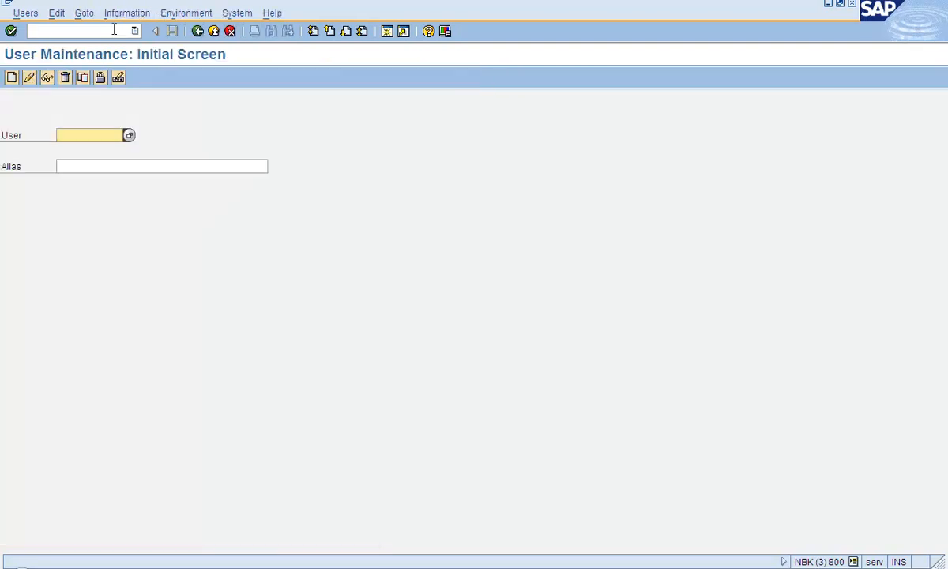
Look up the user by user name in the user master records and pick the matching entry for the User field.
{"action": "left_click", "coordinate": [111, 135]}
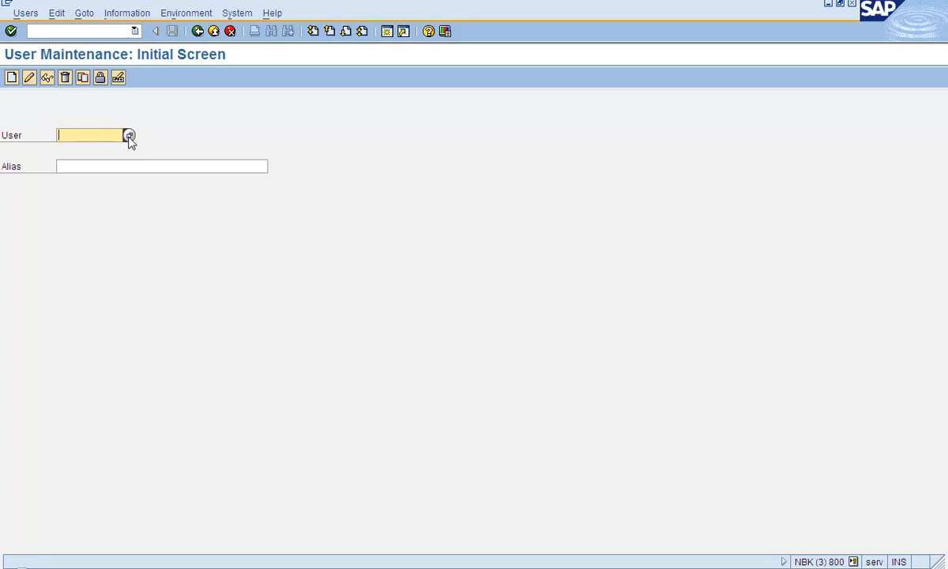
{"action": "left_click", "coordinate": [129, 136]}
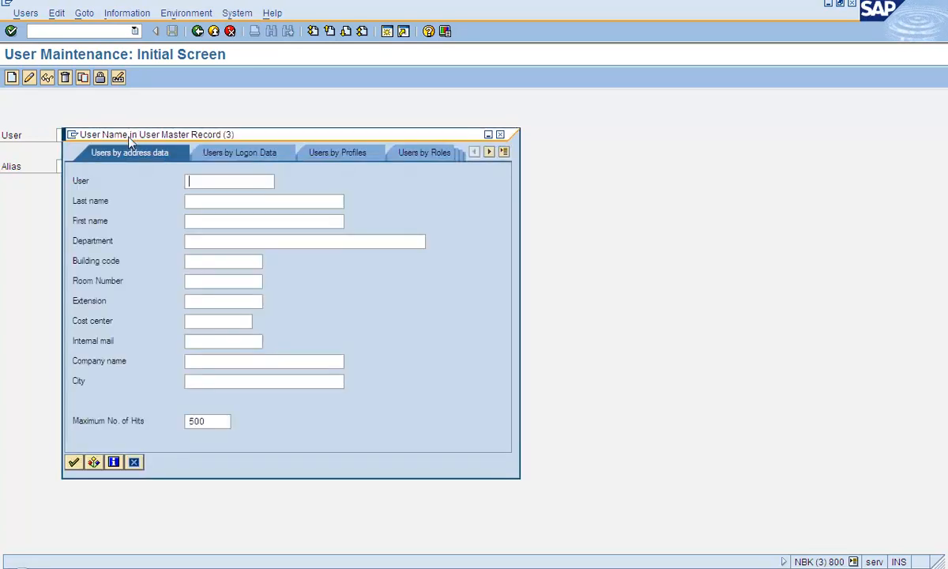
{"action": "left_click", "coordinate": [194, 183]}
{"action": "type", "text": "subba"}
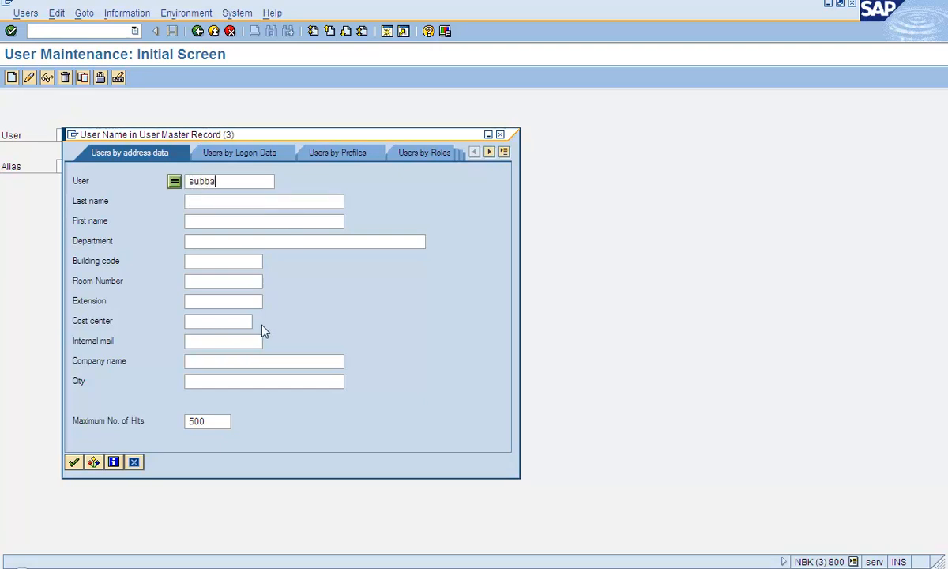
{"action": "key", "text": "Return"}
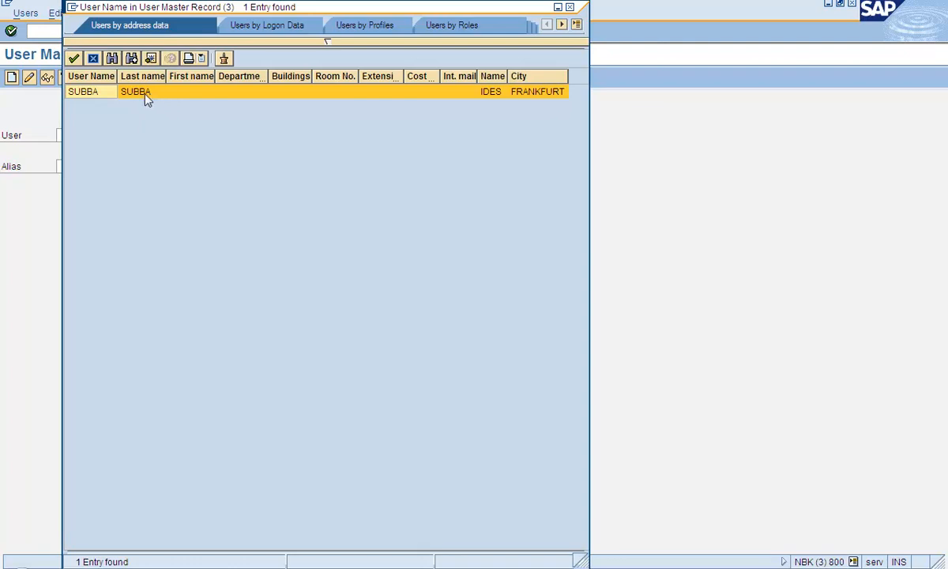
{"action": "double_click", "coordinate": [91, 93]}
Open the chosen user's master record in change mode and go to the last name.
{"action": "left_click_drag", "start_coordinate": [86, 135], "coordinate": [1, 240]}
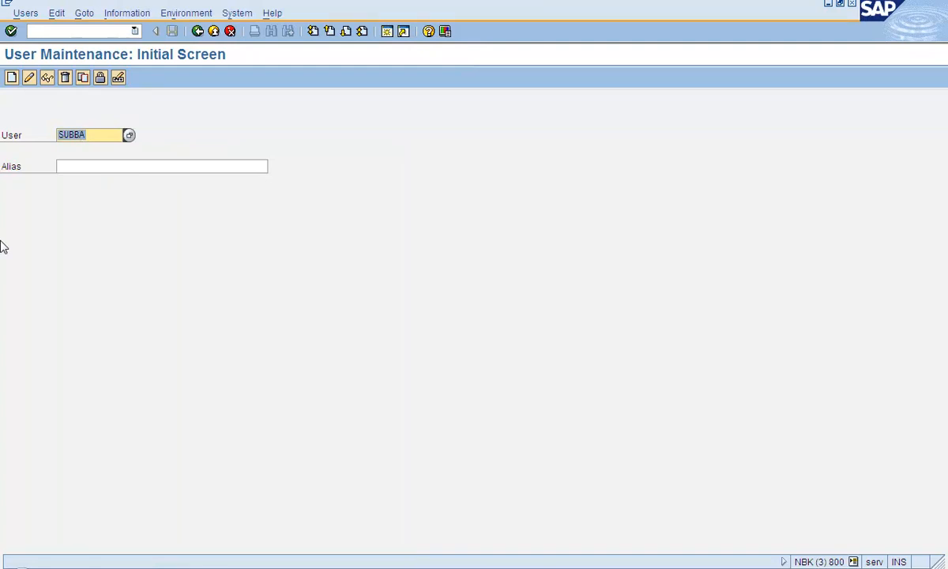
{"action": "left_click", "coordinate": [29, 79]}
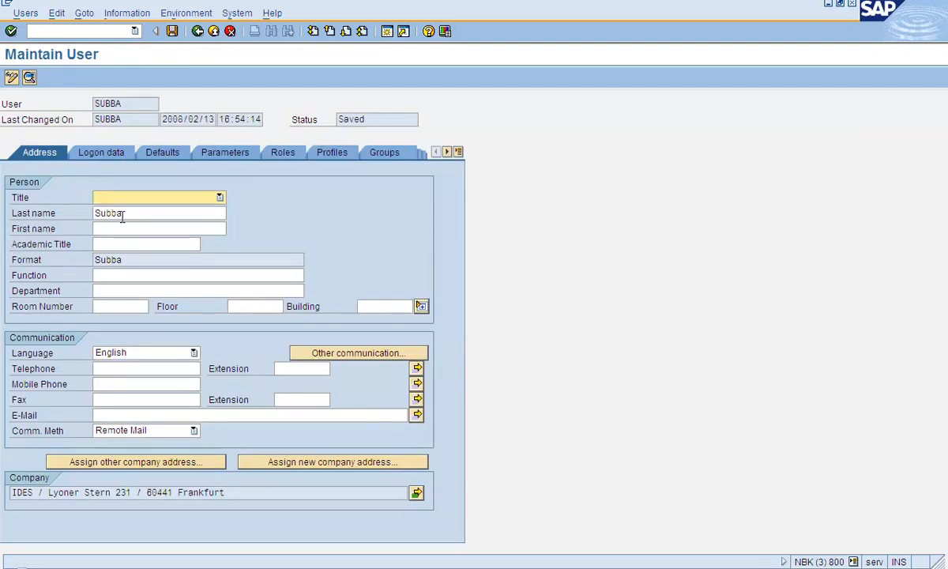
{"action": "left_click", "coordinate": [125, 212]}
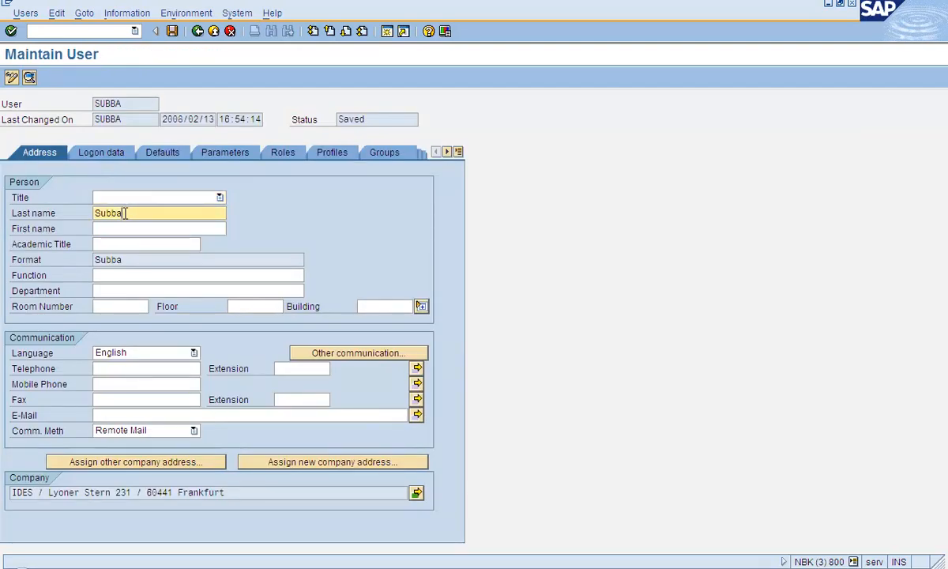
Examine the user's logon data and the available user types, such as Dialog, System and Reference.
{"action": "left_click", "coordinate": [120, 150]}
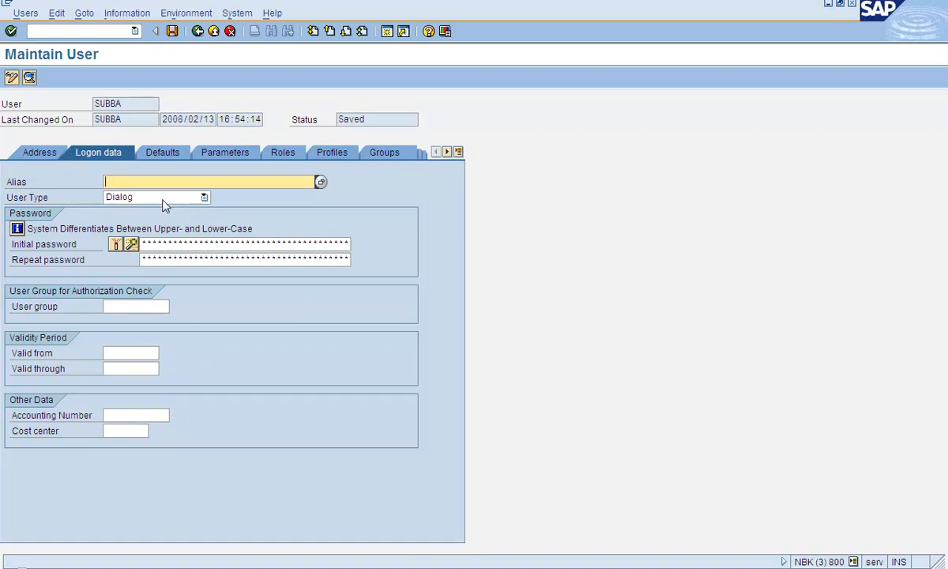
{"action": "left_click", "coordinate": [204, 199]}
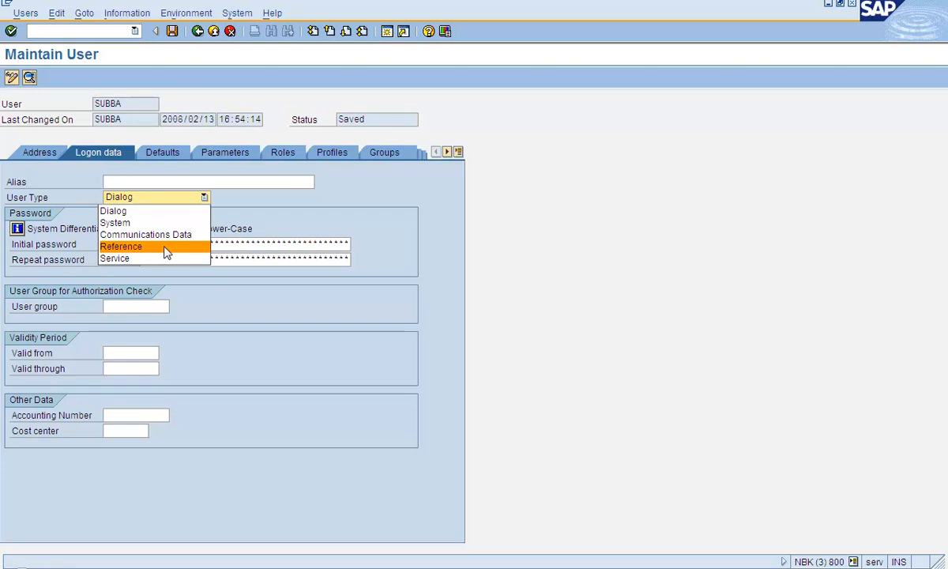
{"action": "left_click", "coordinate": [265, 216]}
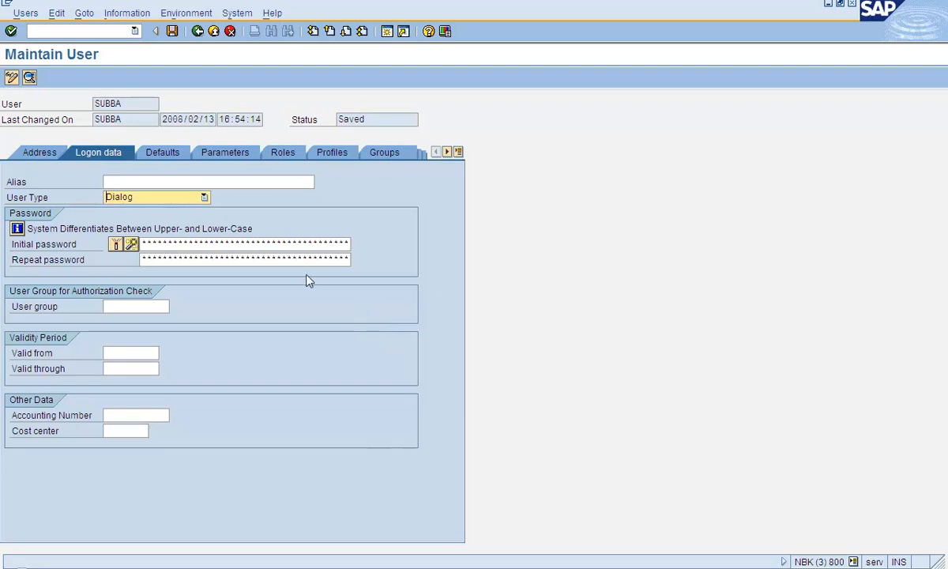
{"action": "left_click", "coordinate": [202, 198]}
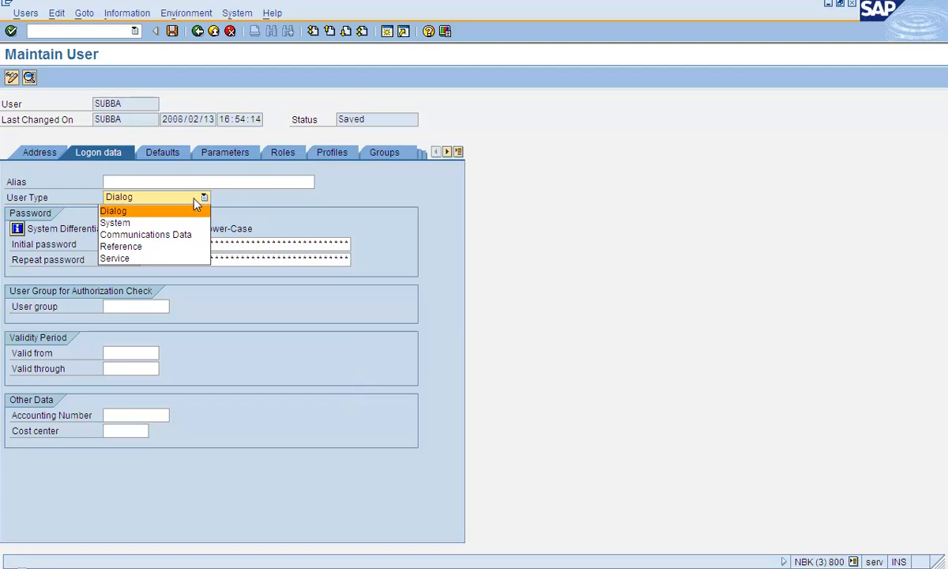
{"action": "left_click", "coordinate": [305, 300]}
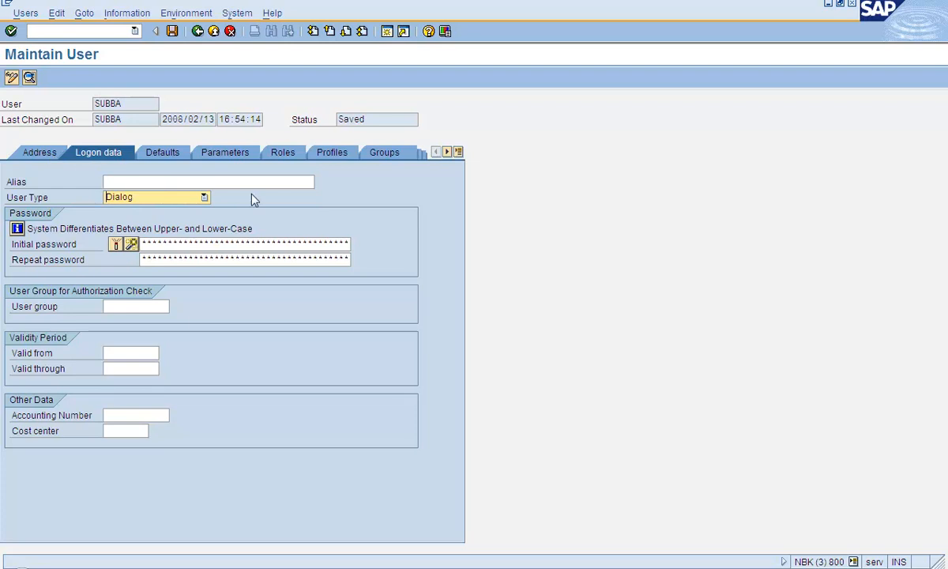
{"action": "left_click", "coordinate": [184, 160]}
{"action": "left_click", "coordinate": [125, 151]}
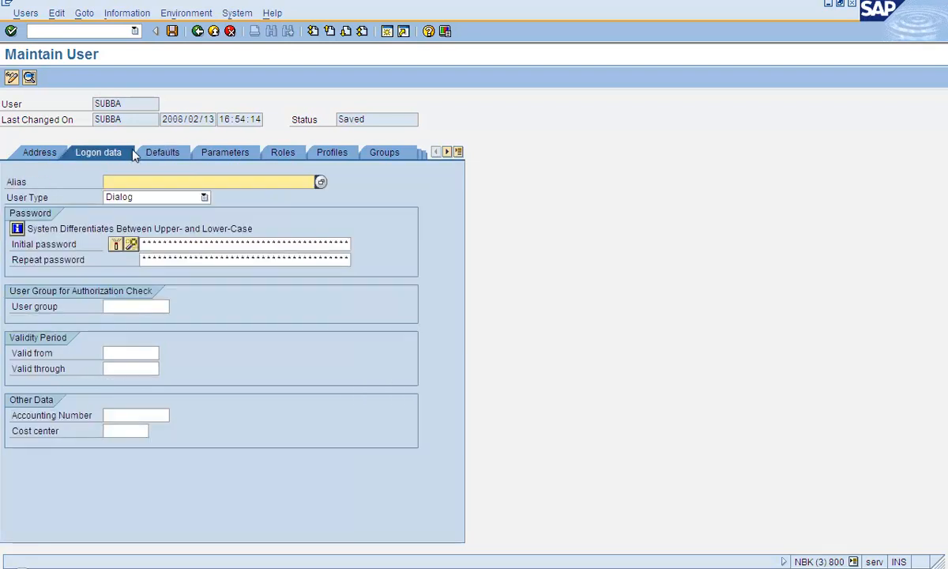
Review the list of user groups for the authorization check and close it without choosing one.
{"action": "left_click", "coordinate": [120, 307]}
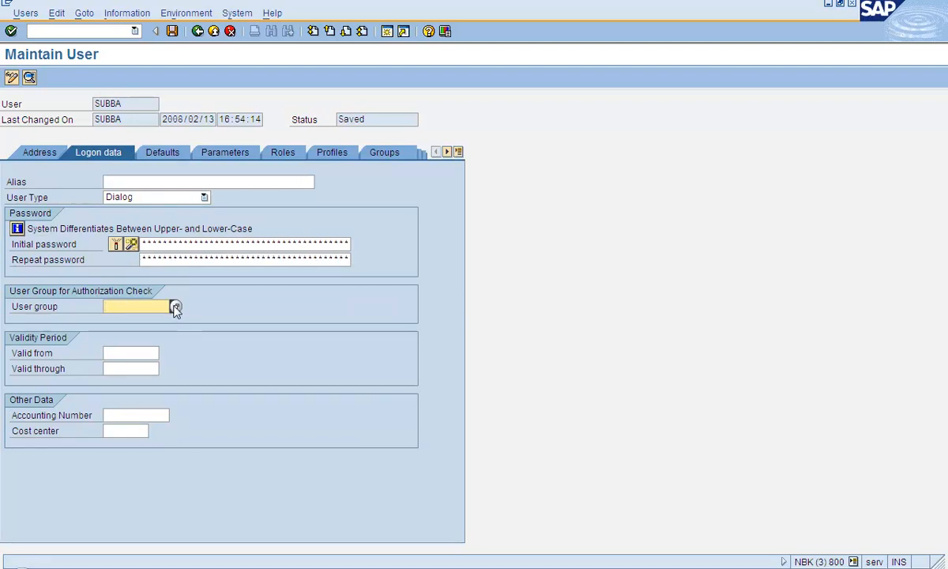
{"action": "left_click", "coordinate": [175, 307]}
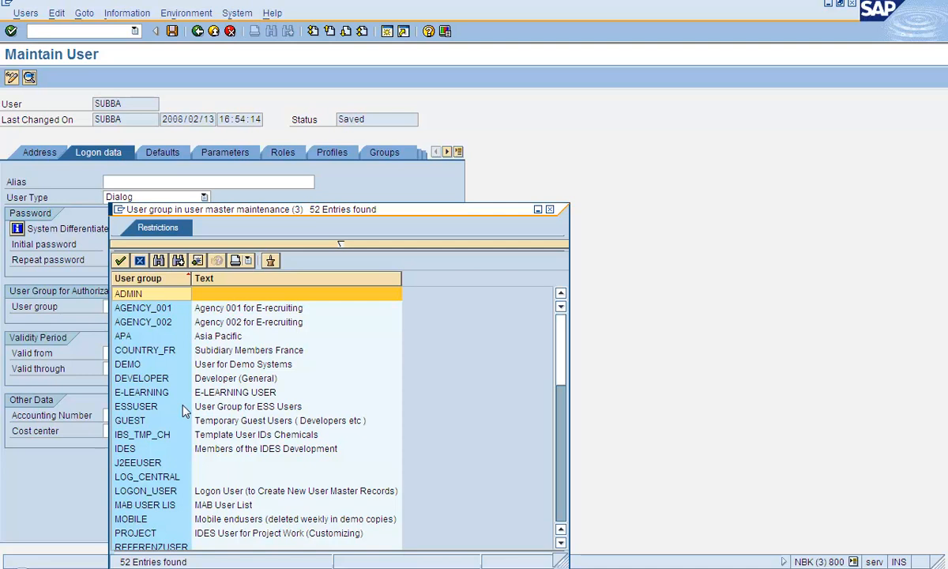
{"action": "left_click", "coordinate": [140, 261]}
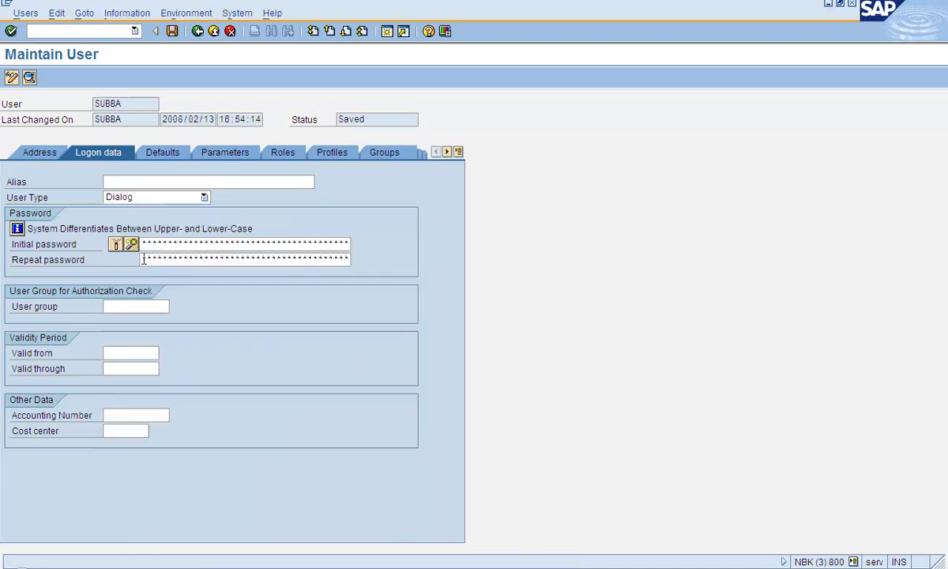
View the calendar of possible dates for the start of the user's validity period and close it without choosing one.
{"action": "left_click", "coordinate": [136, 352]}
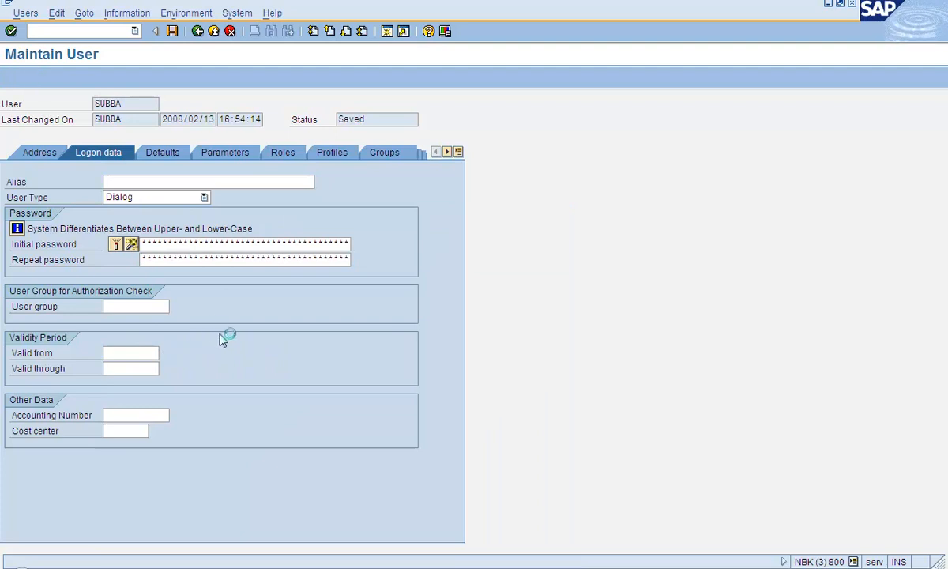
{"action": "key", "text": "F4"}
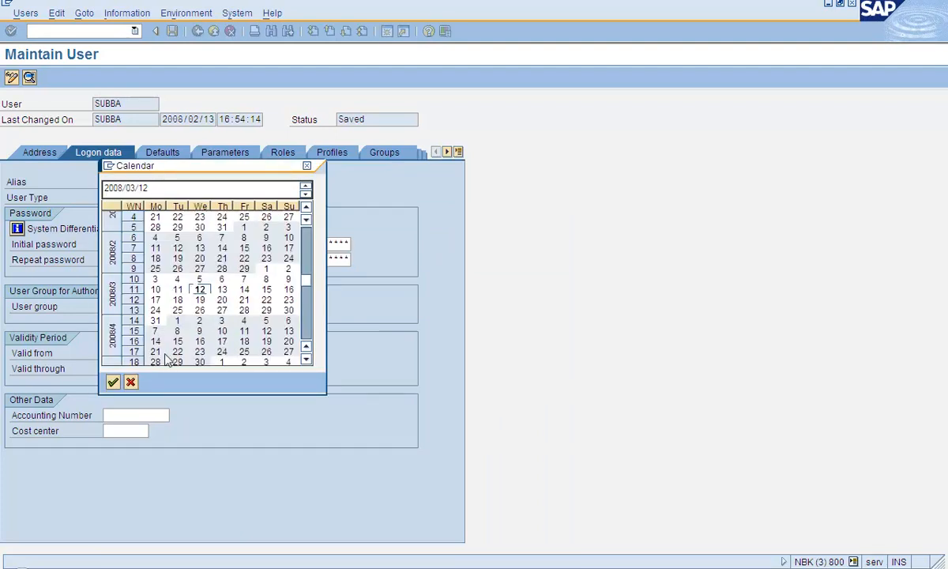
{"action": "left_click", "coordinate": [130, 382]}
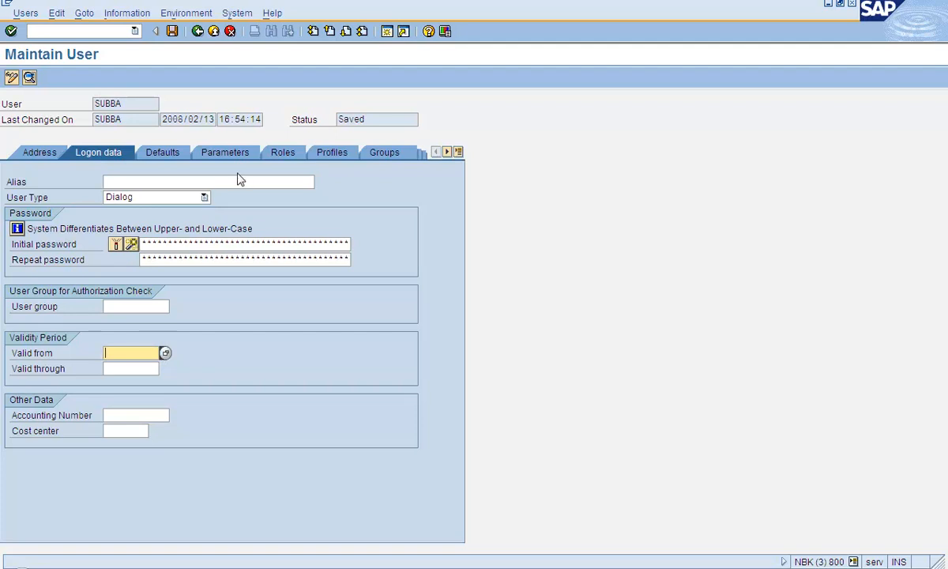
Return from the user's master record to the initial user maintenance screen without saving, and leave user maintenance.
{"action": "left_click", "coordinate": [197, 32]}
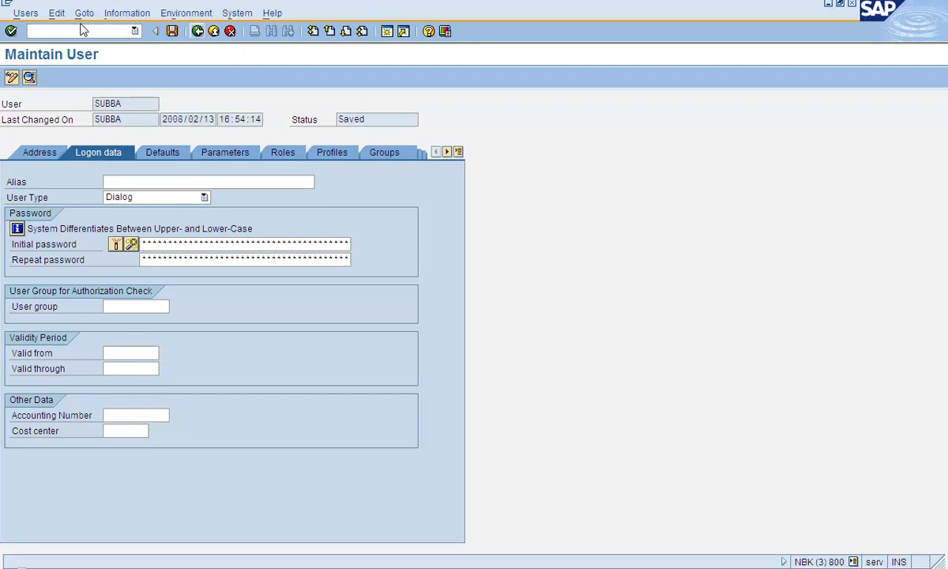
{"action": "left_click", "coordinate": [215, 34]}
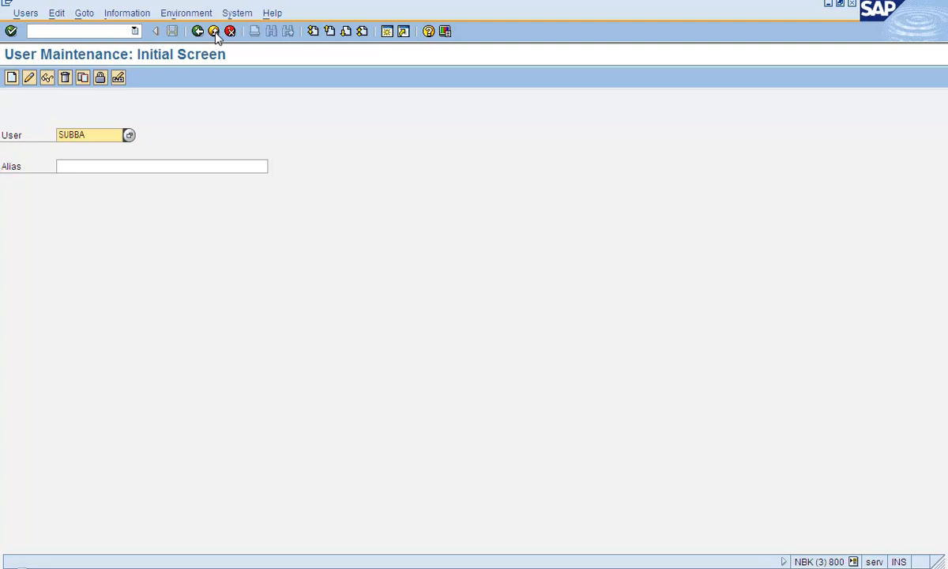
{"action": "left_click", "coordinate": [199, 33]}
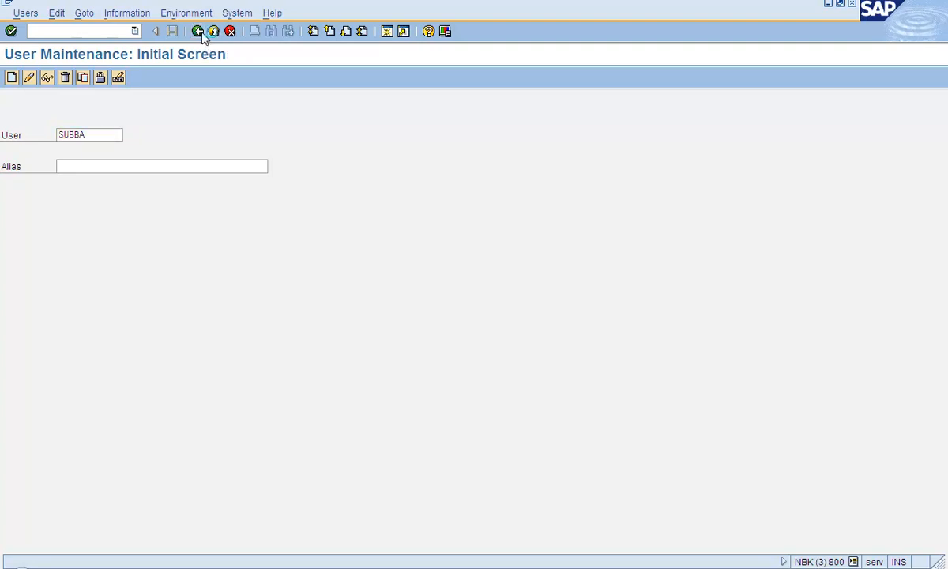